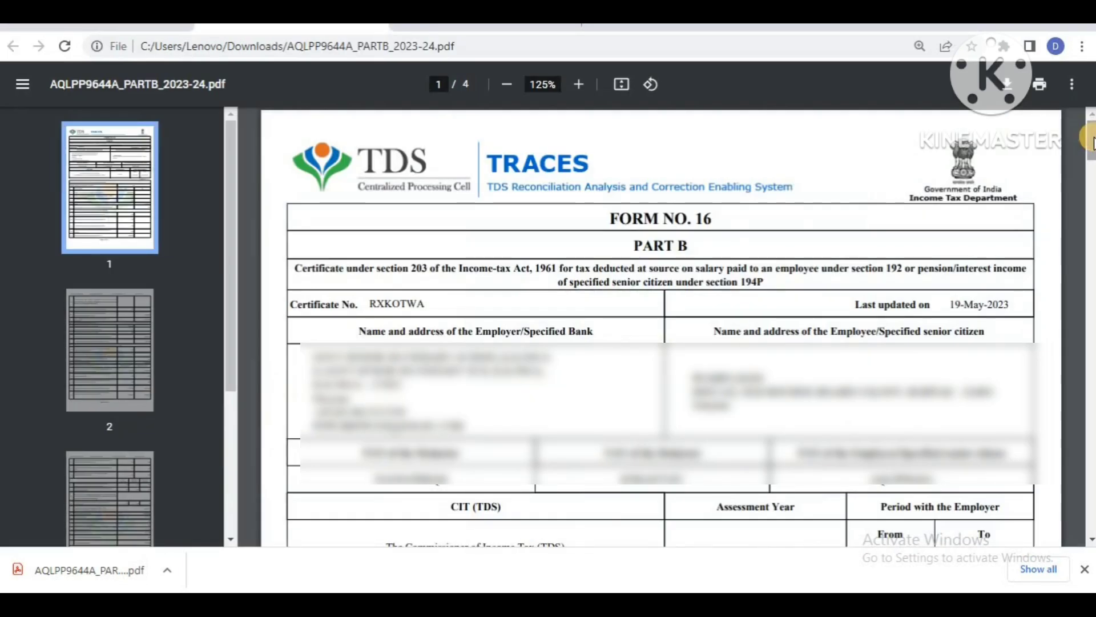
# Review Form 16 Part B, covering gross salary, exempt allowances under section 10 and deductions under section 16
pyautogui.moveTo(711, 219); pyautogui.dragTo(609, 220)
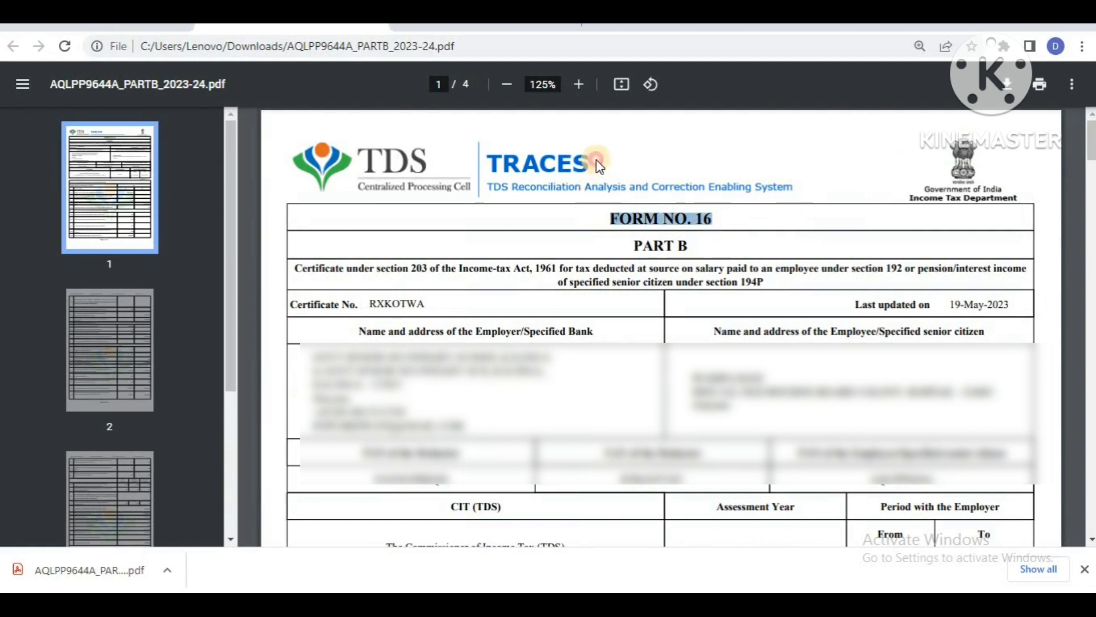
pyautogui.click(495, 169)
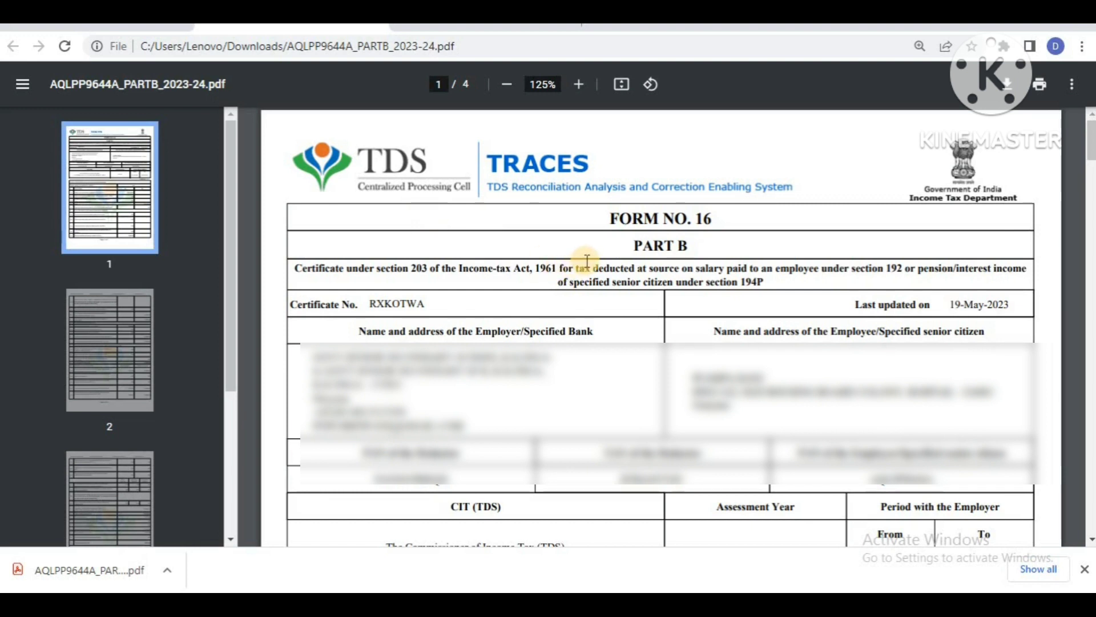
pyautogui.scroll(-7, 587, 261)
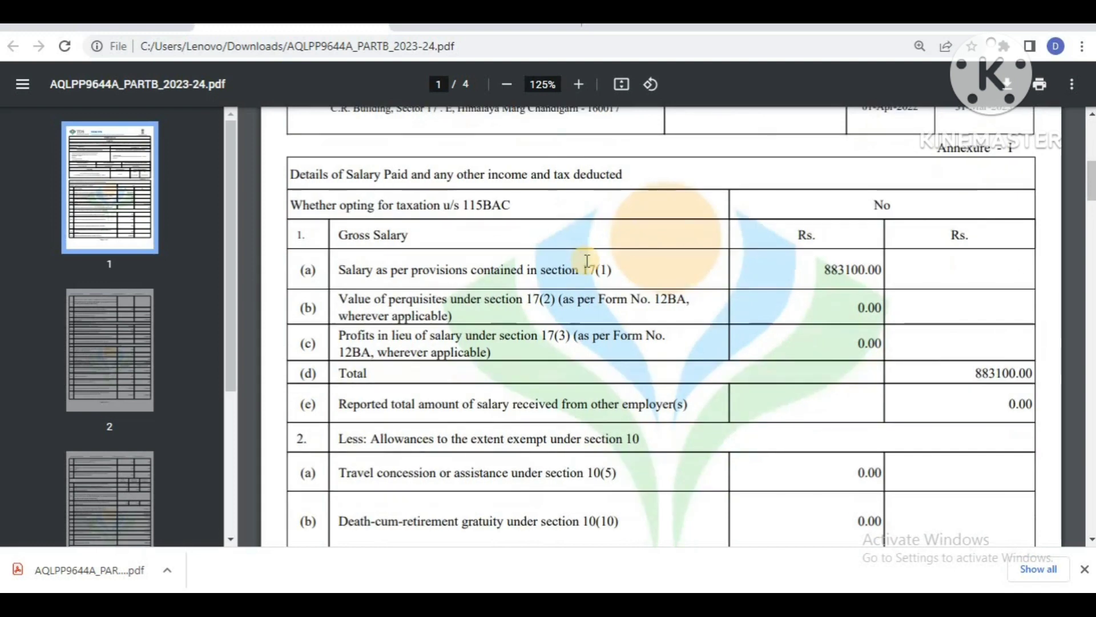
pyautogui.scroll(-1, 586, 260)
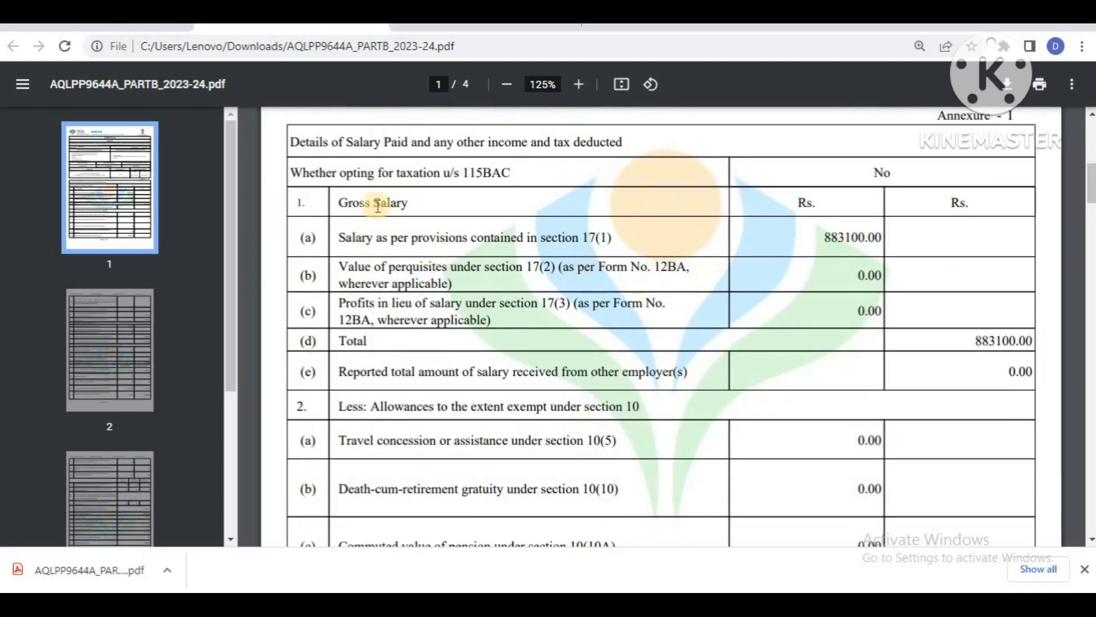
pyautogui.moveTo(416, 203); pyautogui.dragTo(343, 202)
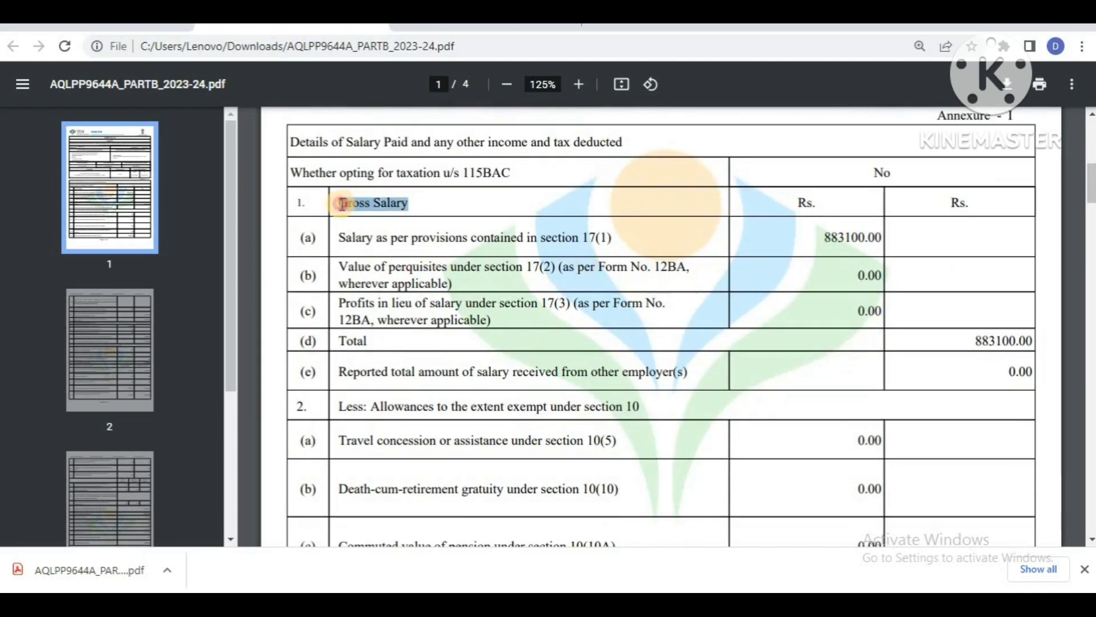
pyautogui.moveTo(617, 240); pyautogui.dragTo(334, 249)
pyautogui.click(580, 414)
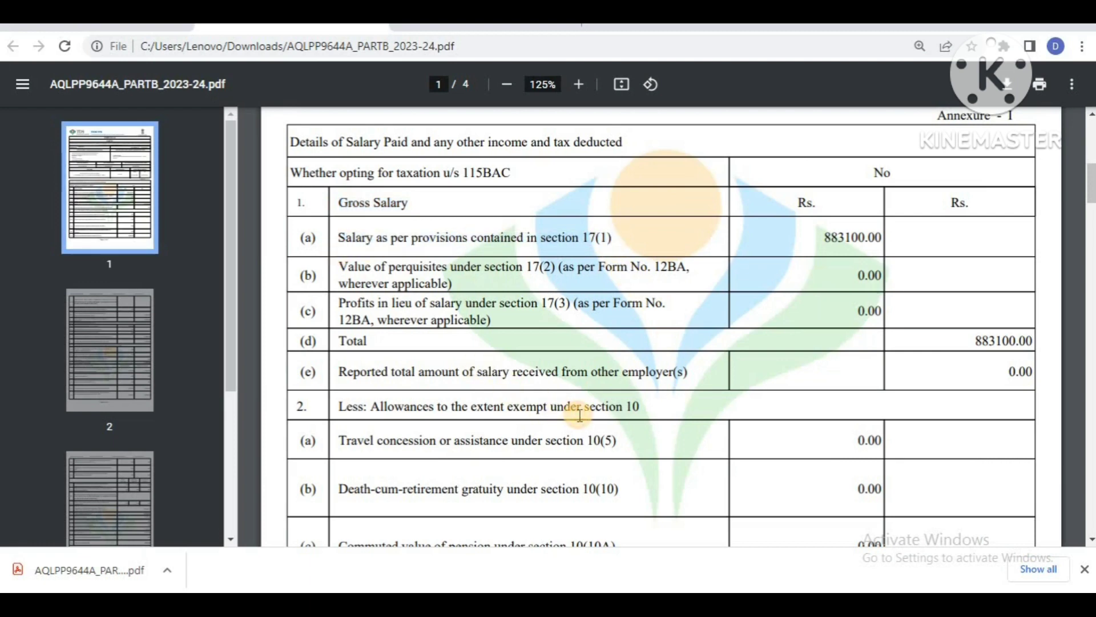
pyautogui.scroll(-5, 579, 415)
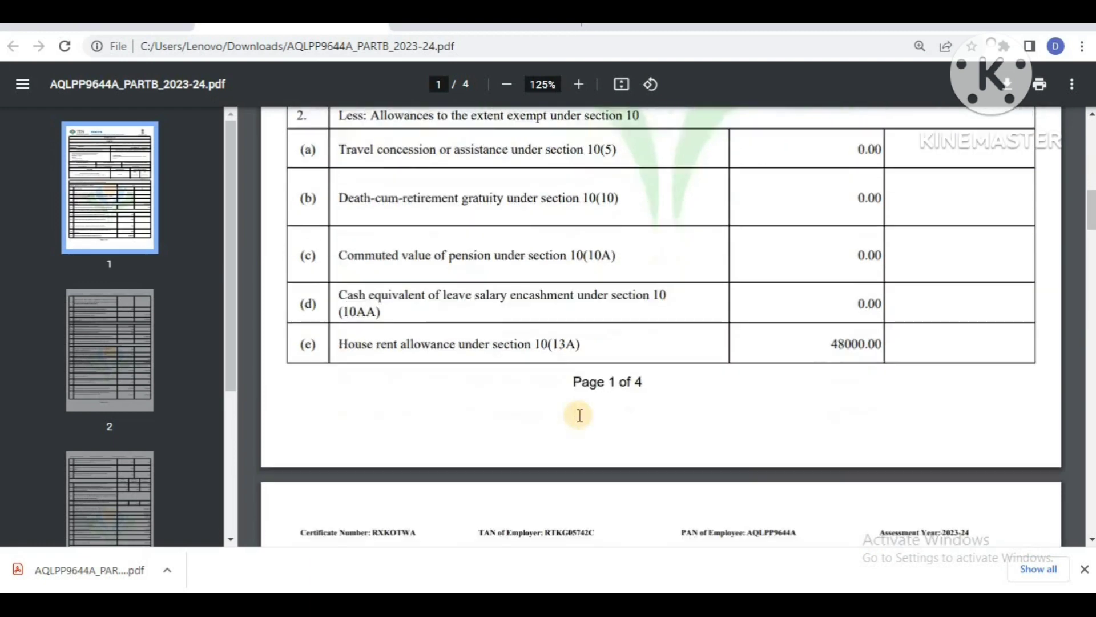
pyautogui.scroll(-5, 579, 414)
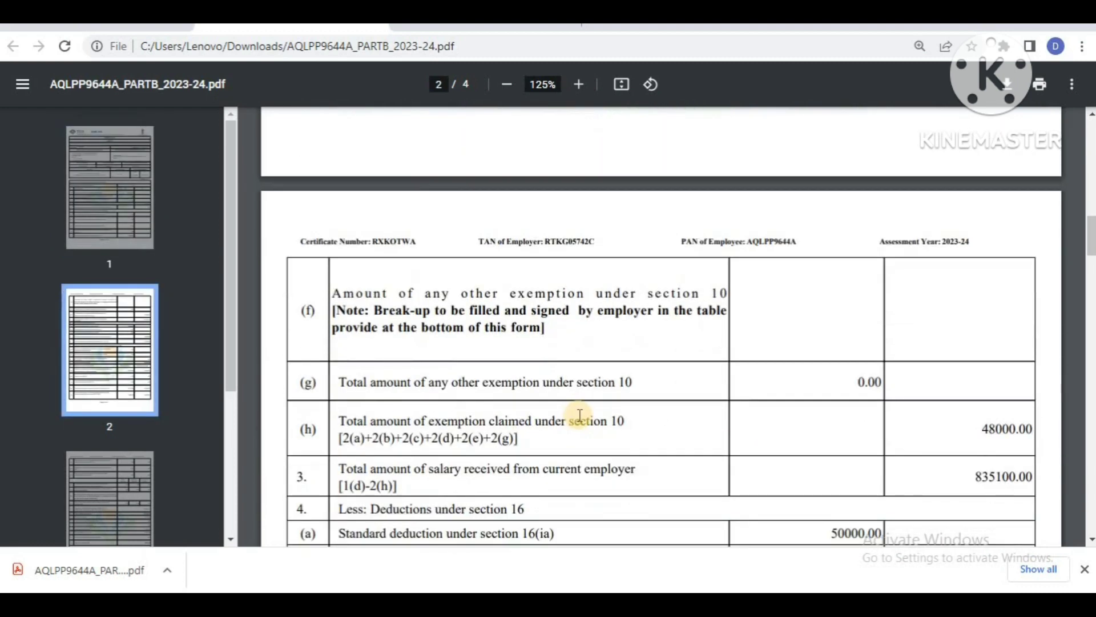
pyautogui.scroll(-1, 579, 414)
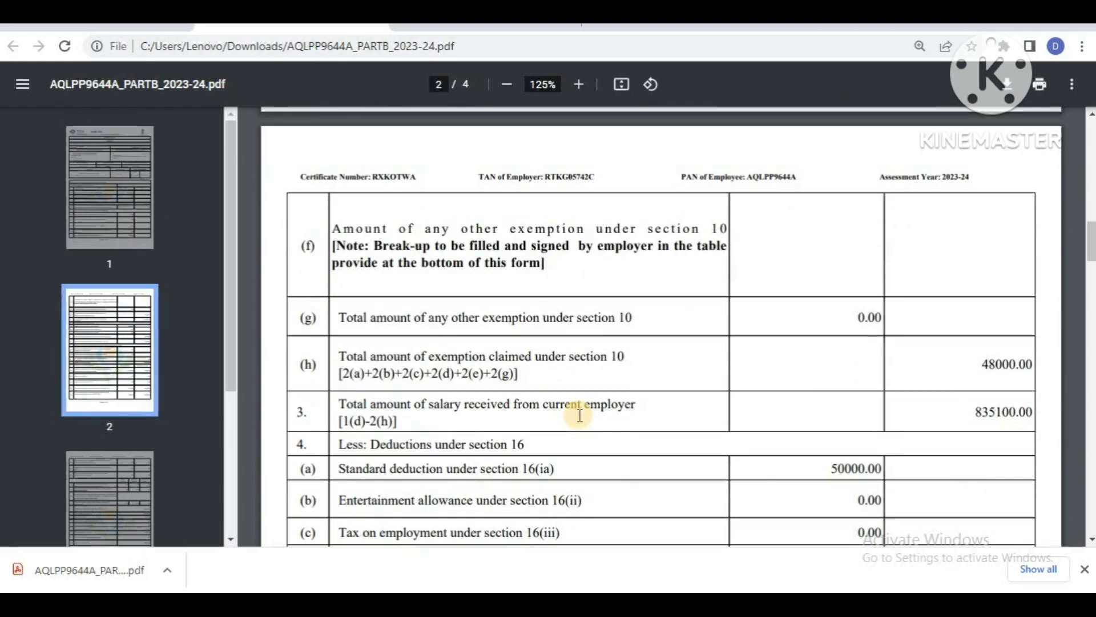
pyautogui.scroll(4, 580, 415)
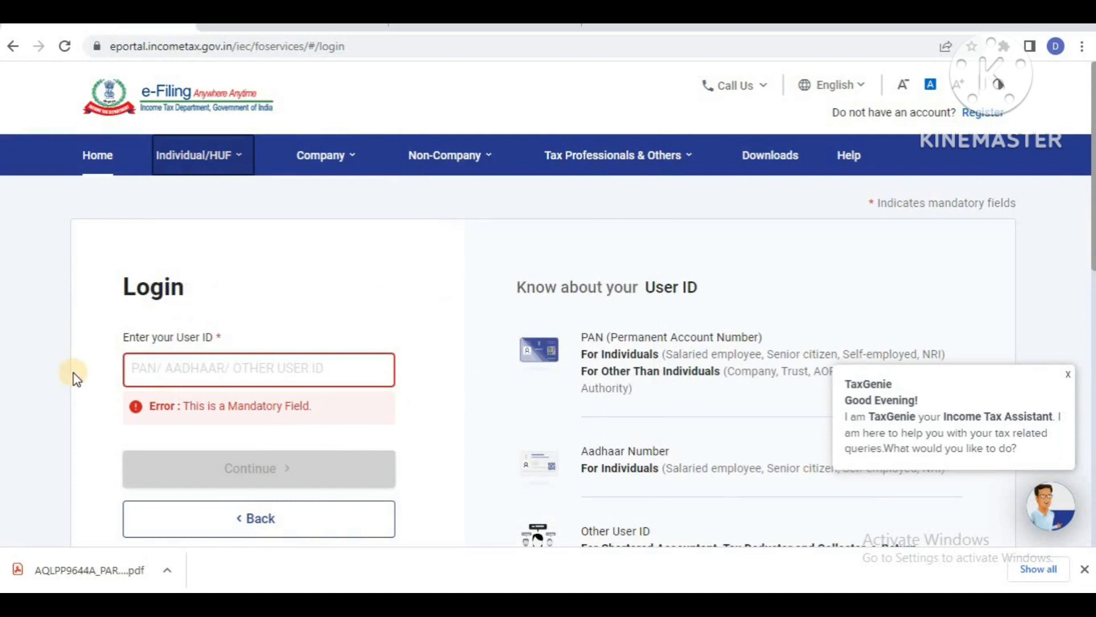
# Log in to the income tax e-Filing portal and check the dashboard's filing notice for the year ended 31-Mar-2023
pyautogui.click(195, 375)
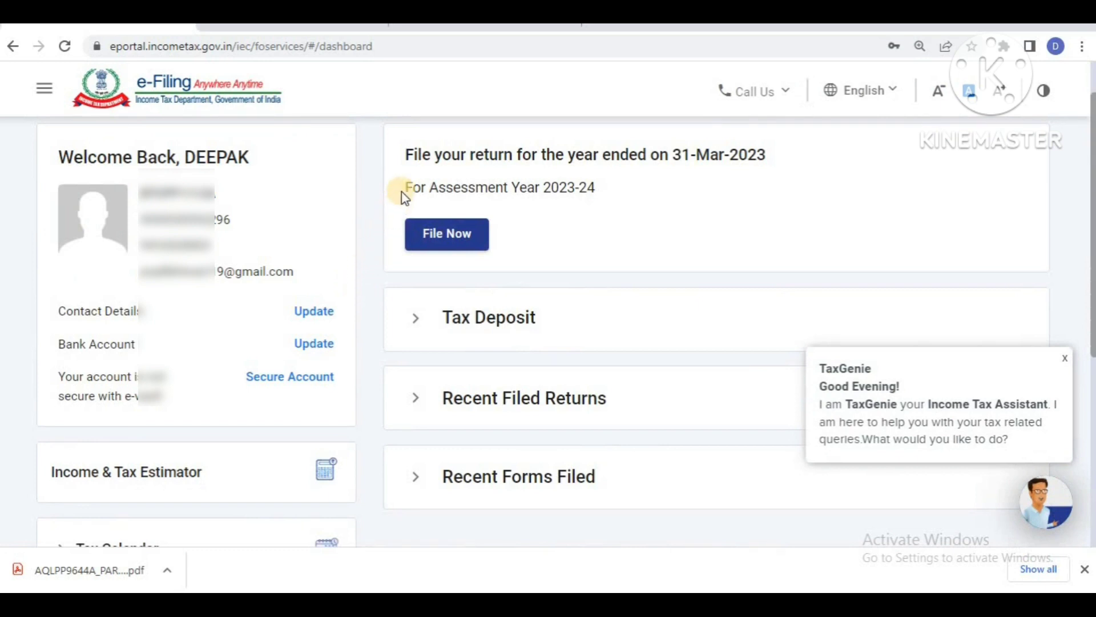
pyautogui.moveTo(403, 155); pyautogui.dragTo(771, 167)
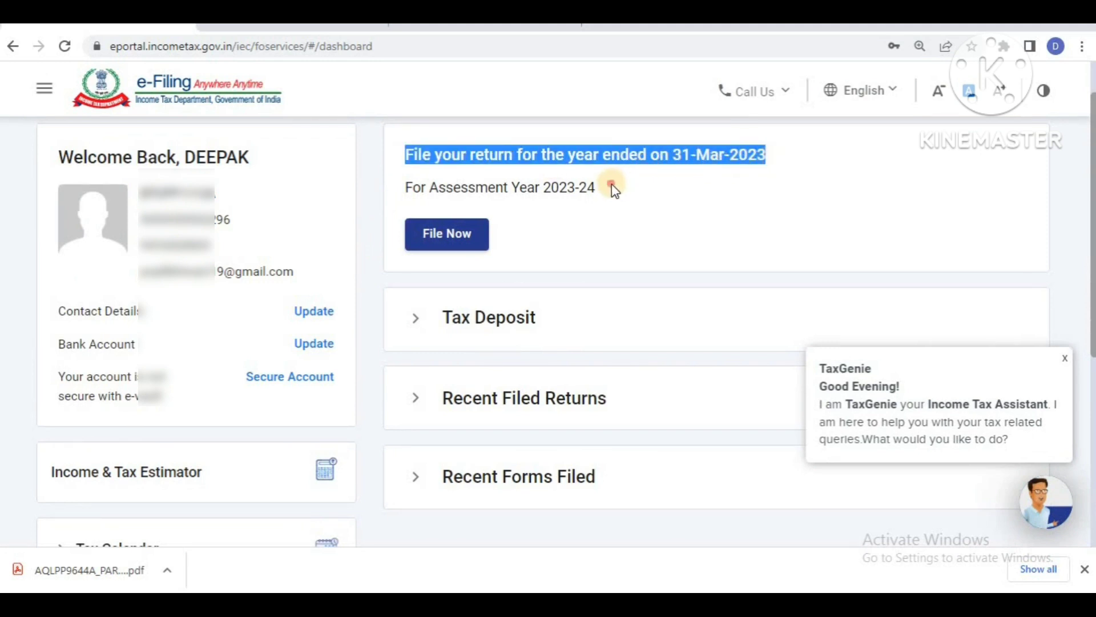
pyautogui.moveTo(598, 187); pyautogui.dragTo(528, 183)
pyautogui.click(666, 190)
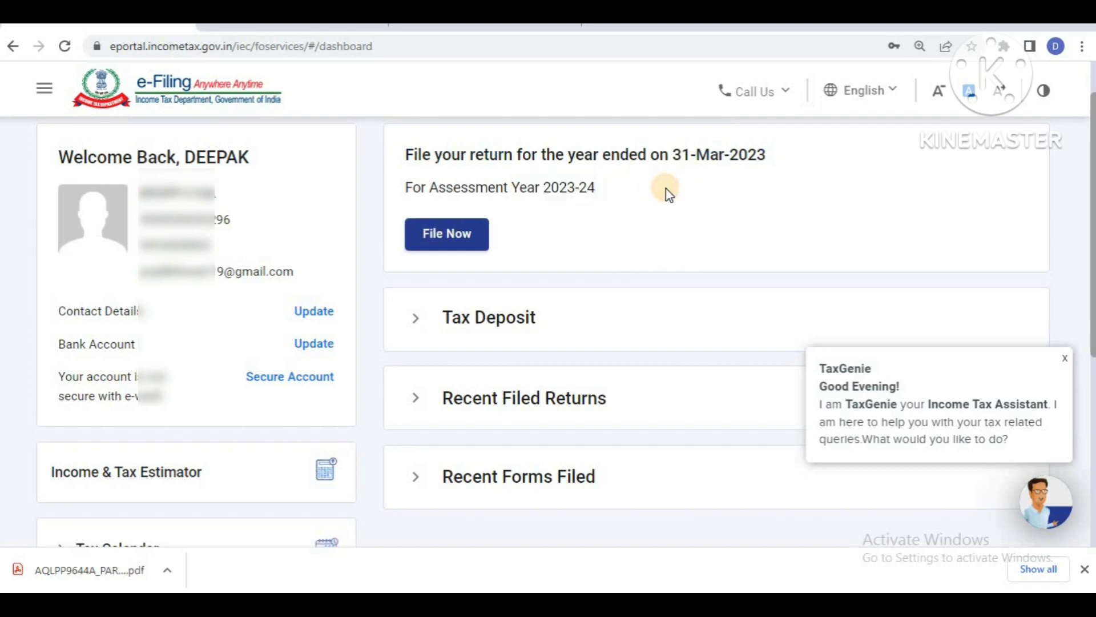
pyautogui.moveTo(762, 153); pyautogui.dragTo(652, 193)
pyautogui.click(651, 192)
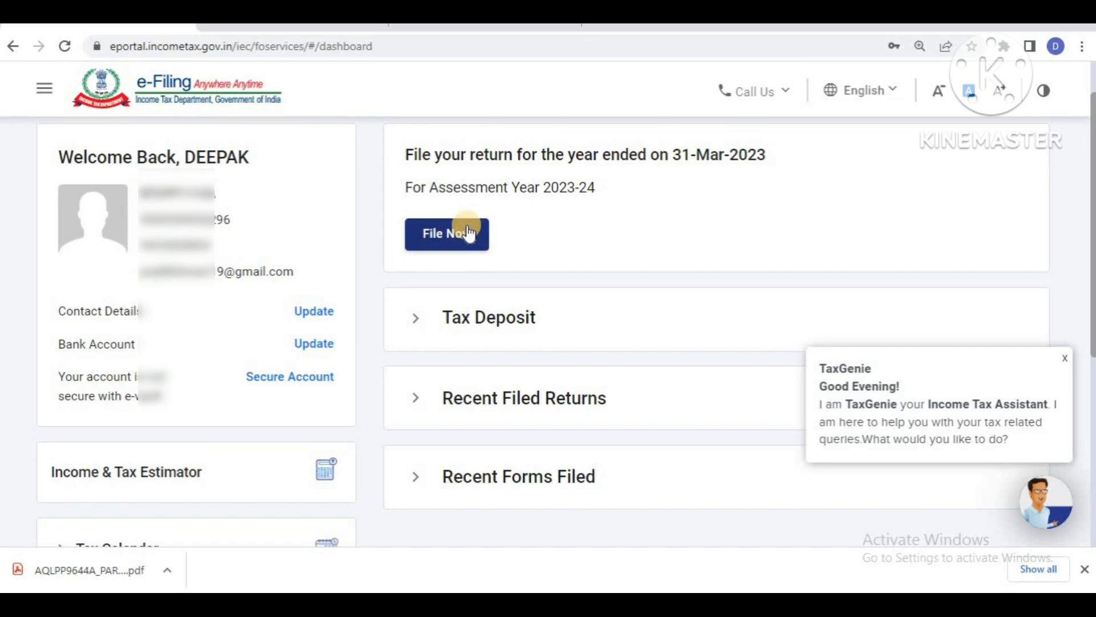
# Open Form 26AS from the e-Filing portal and accept the usage of Form 16 / 16A generated from TRACES
pyautogui.scroll(2, 467, 227)
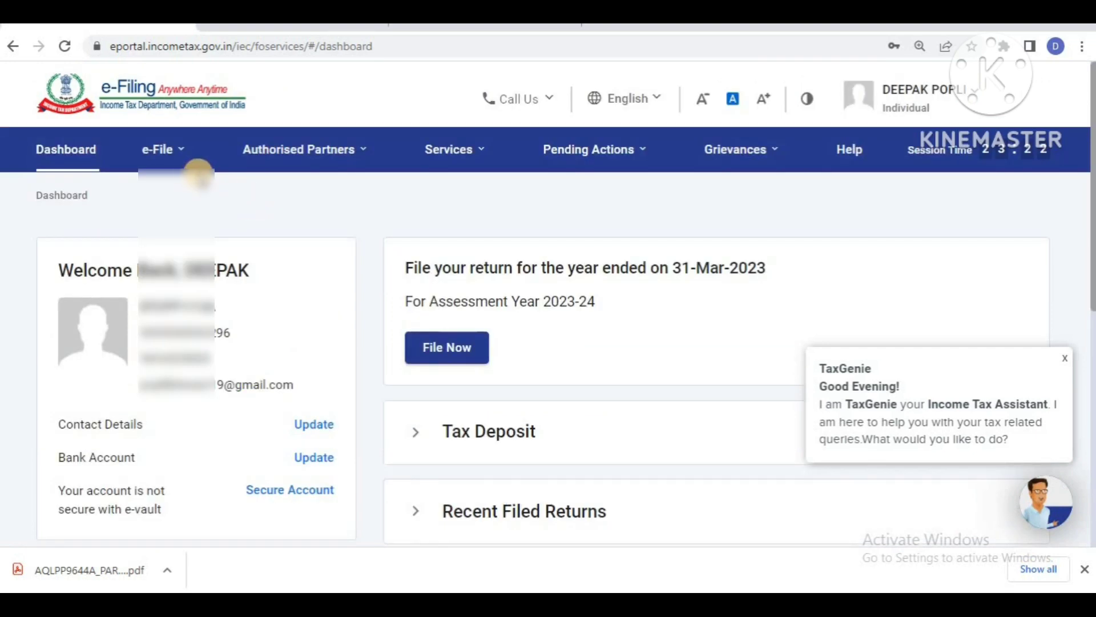
pyautogui.click(174, 157)
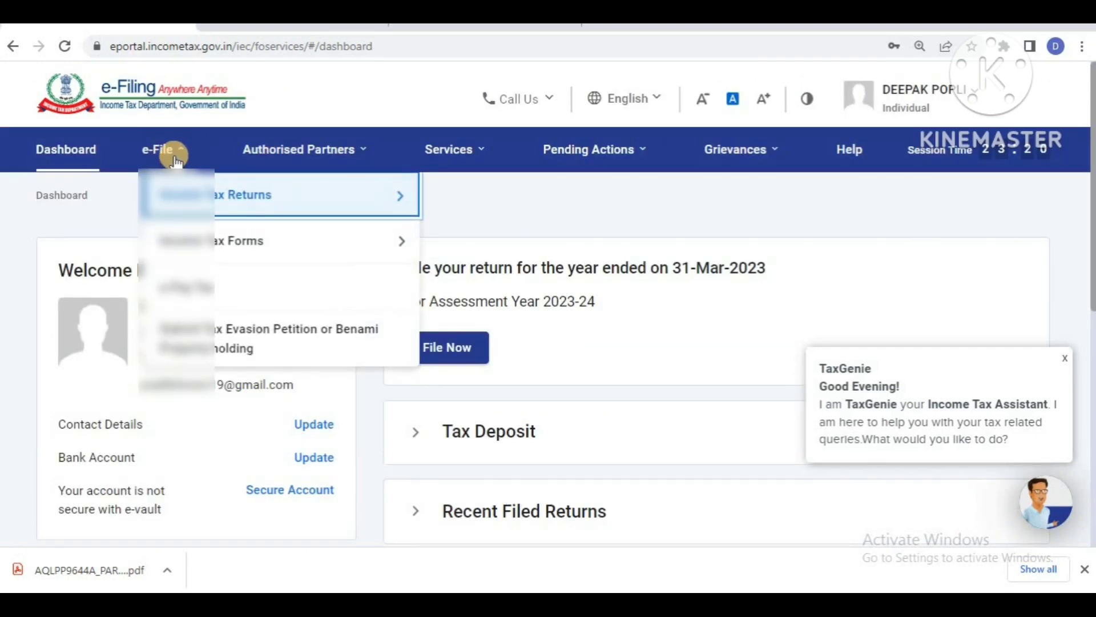
pyautogui.moveTo(186, 204)
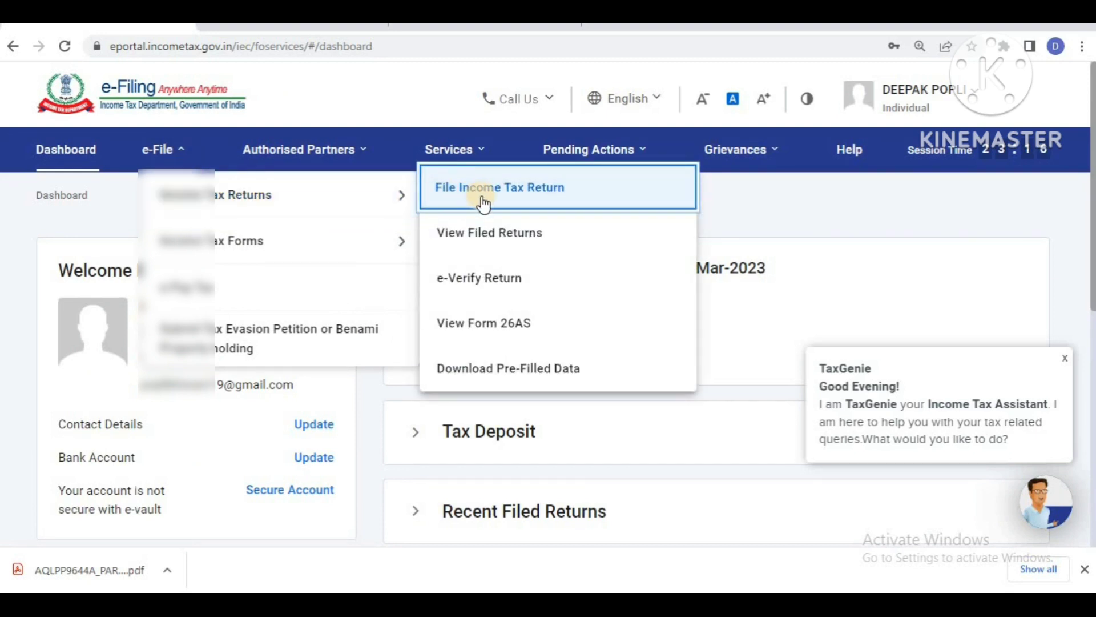
pyautogui.click(488, 323)
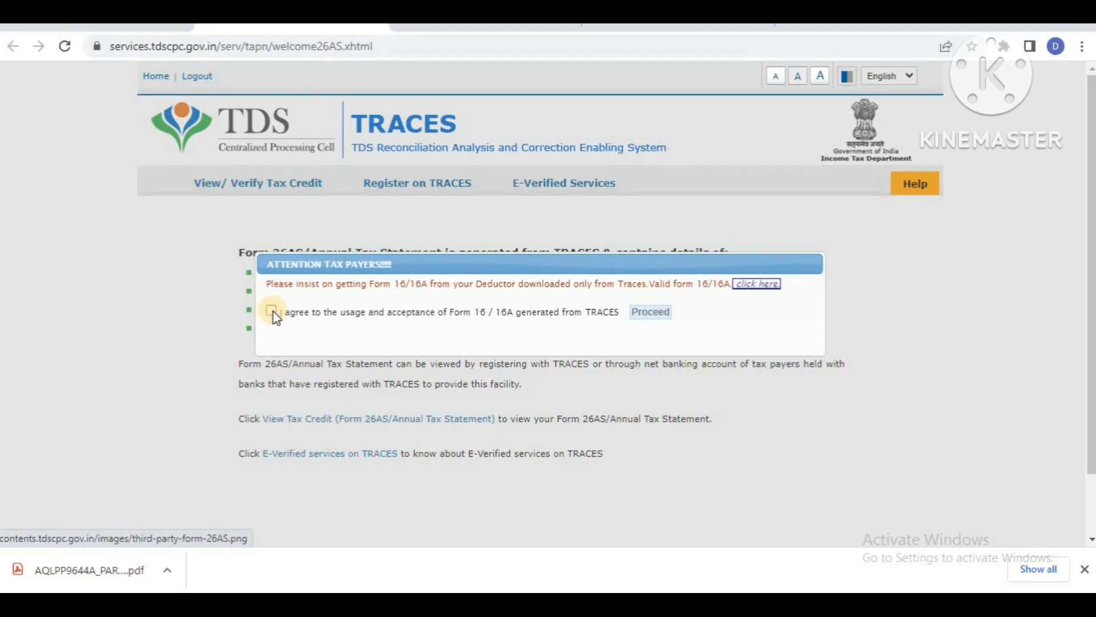
pyautogui.click(272, 312)
pyautogui.click(654, 314)
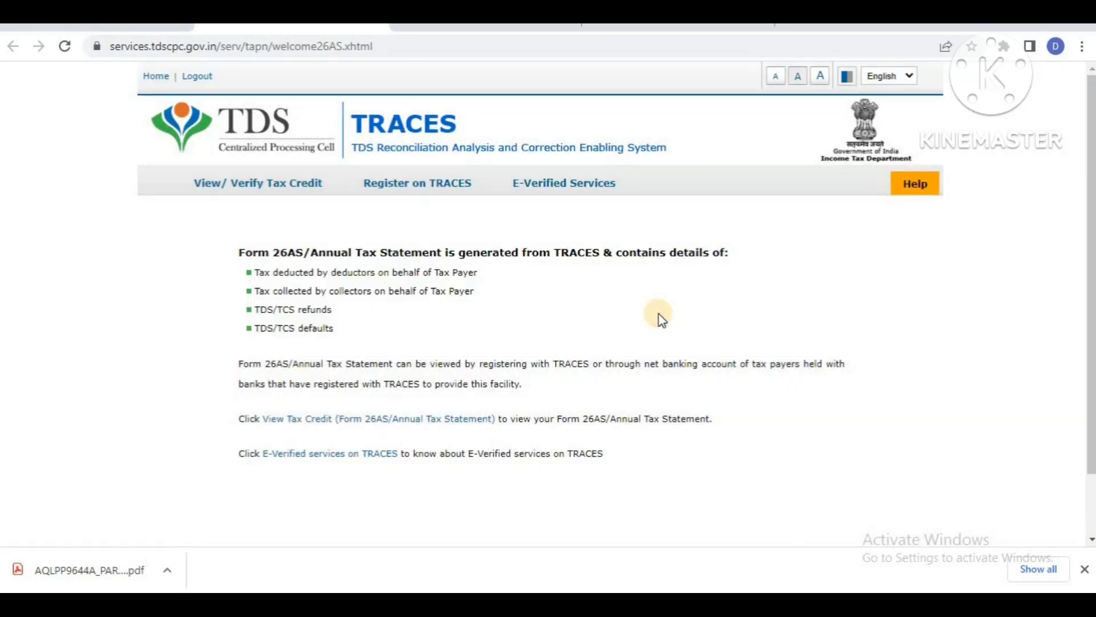
# View the Form 26AS tax credit statement for Assessment Year 2023-24 as HTML and examine its tax deducted details
pyautogui.click(354, 421)
pyautogui.click(367, 421)
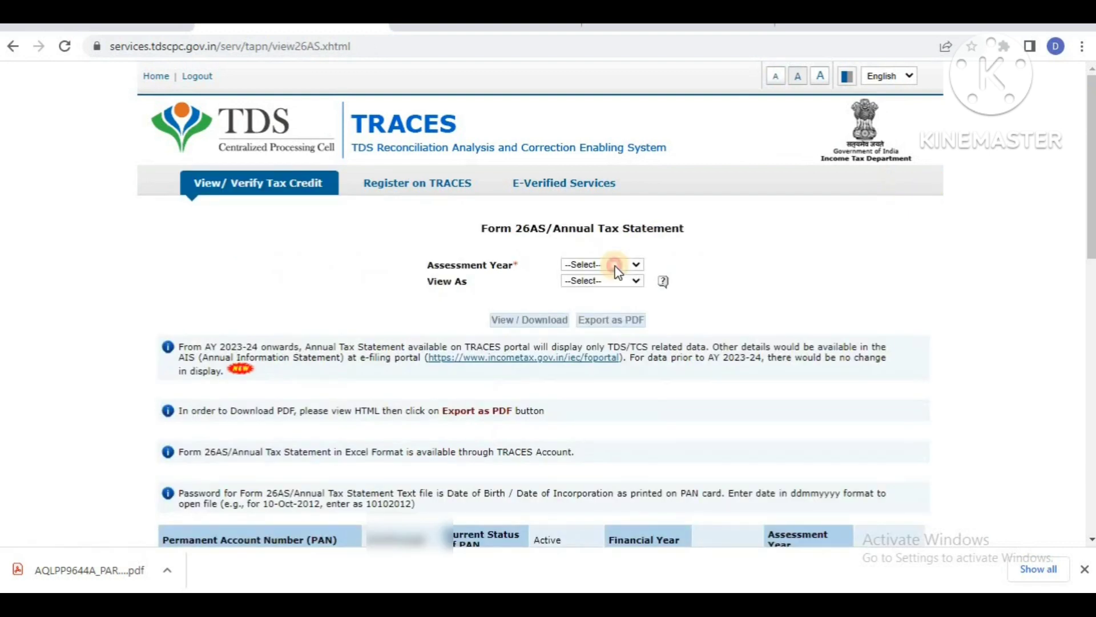
pyautogui.click(614, 265)
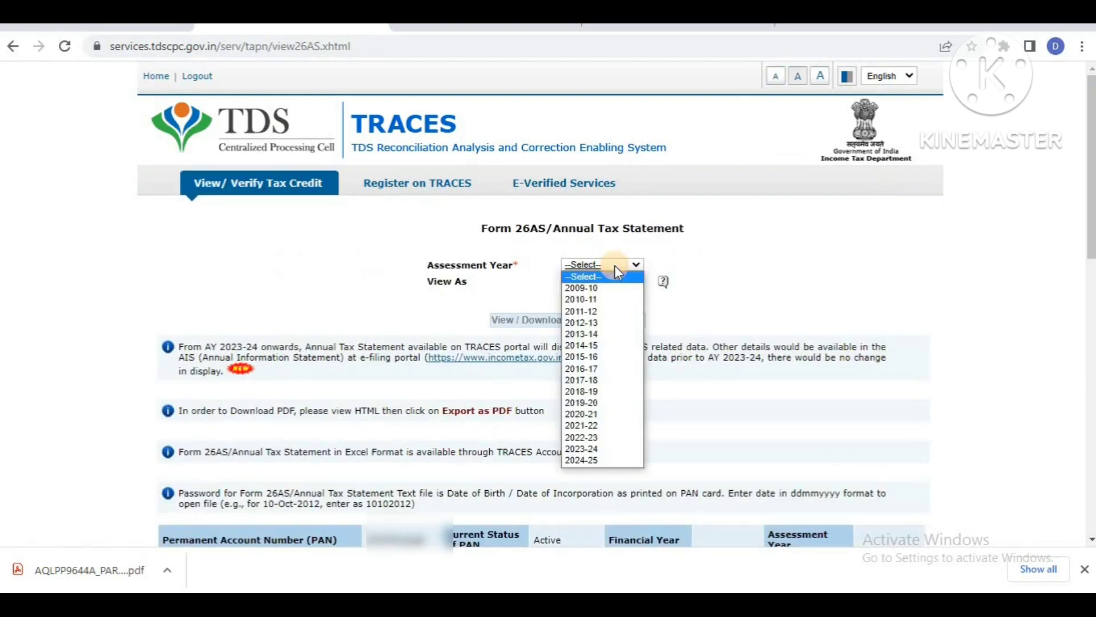
pyautogui.click(609, 448)
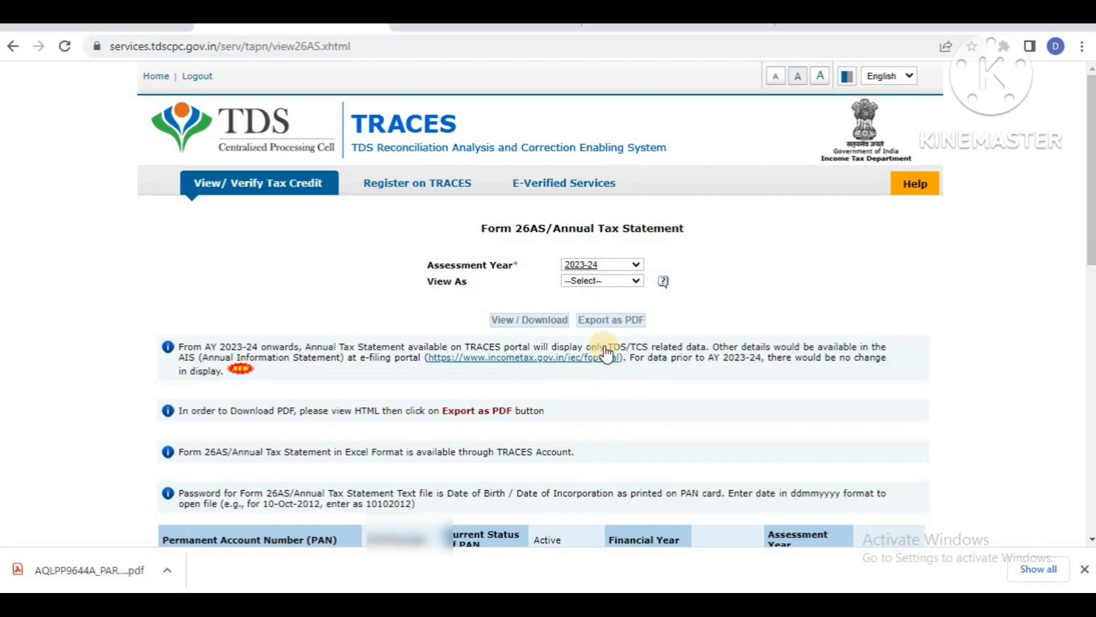
pyautogui.click(600, 281)
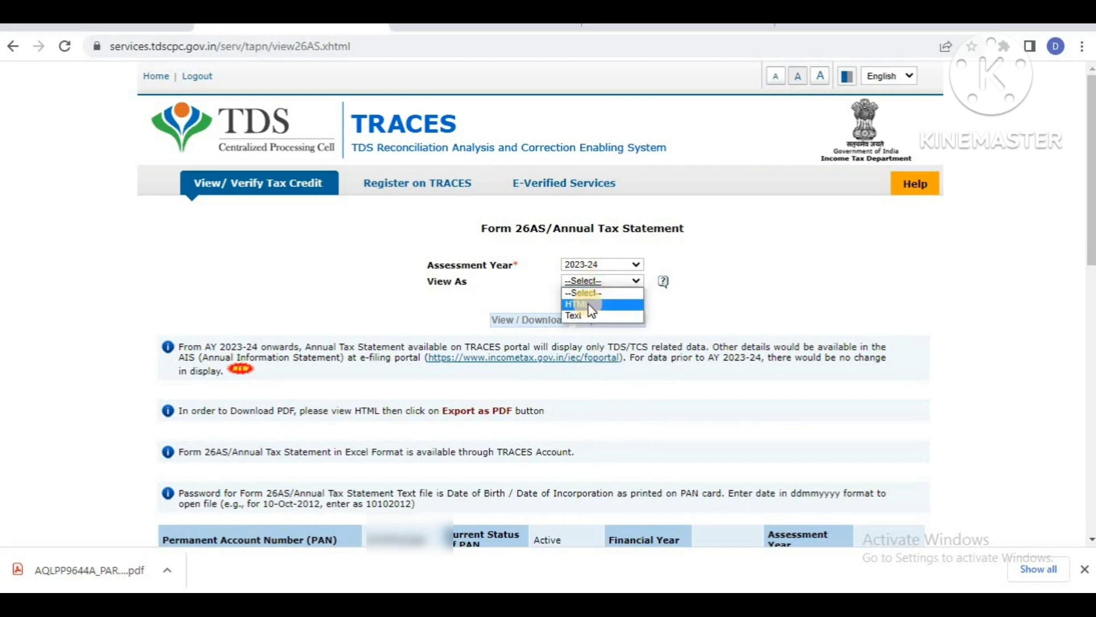
pyautogui.click(582, 304)
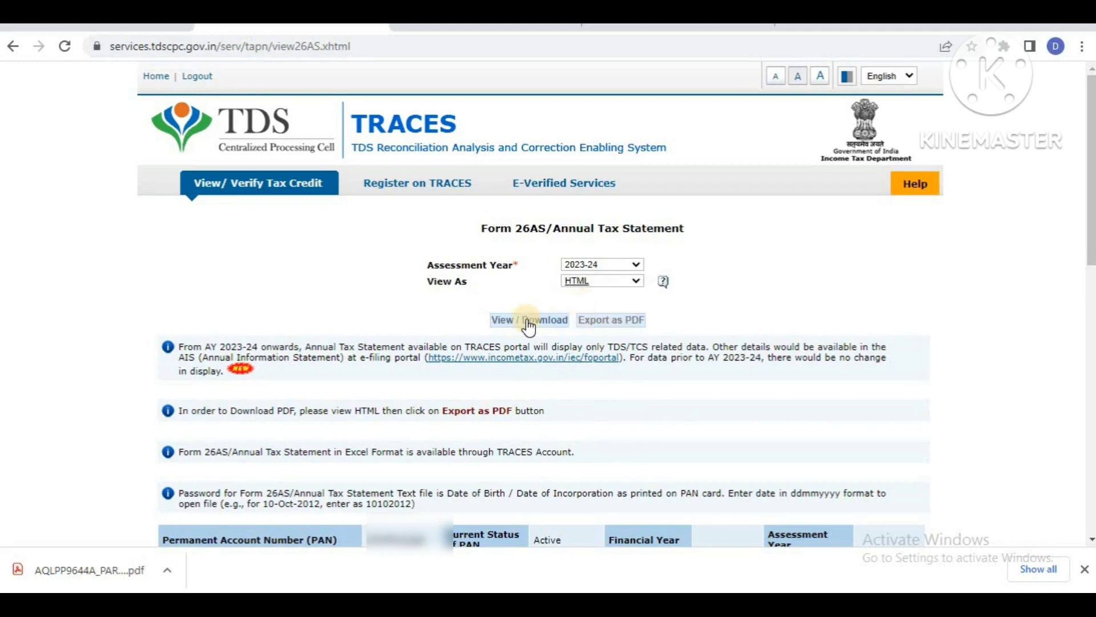
pyautogui.click(524, 322)
pyautogui.click(1090, 266)
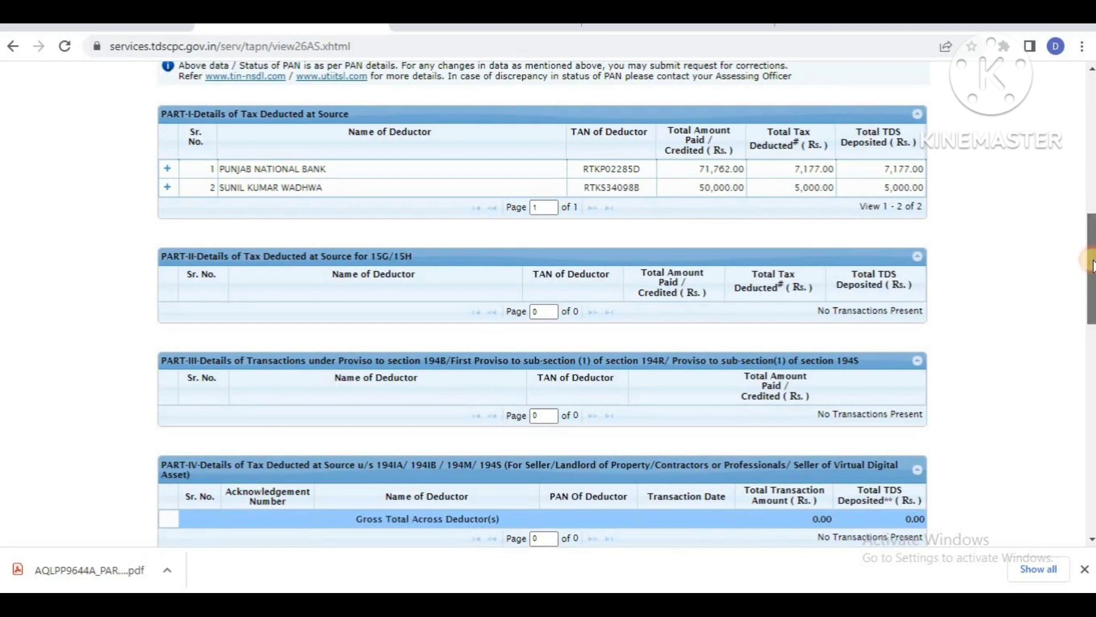
pyautogui.moveTo(1090, 265); pyautogui.dragTo(1090, 340)
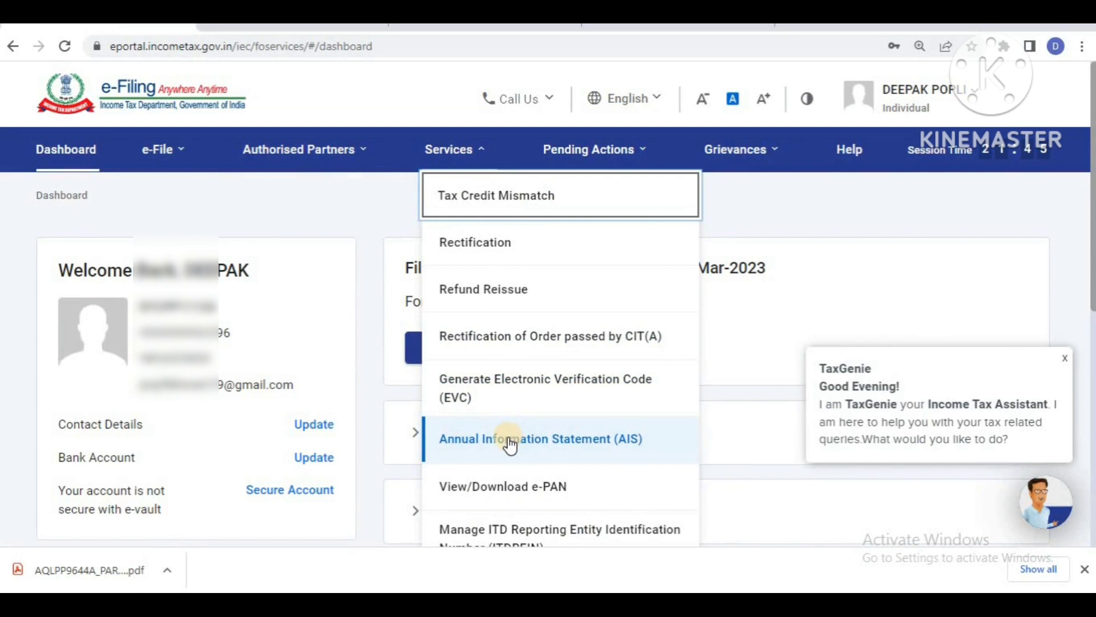
# Open the Annual Information Statement from the e-Filing portal and examine the Interest from deposit details in the Taxpayer Information Summary
pyautogui.click(587, 444)
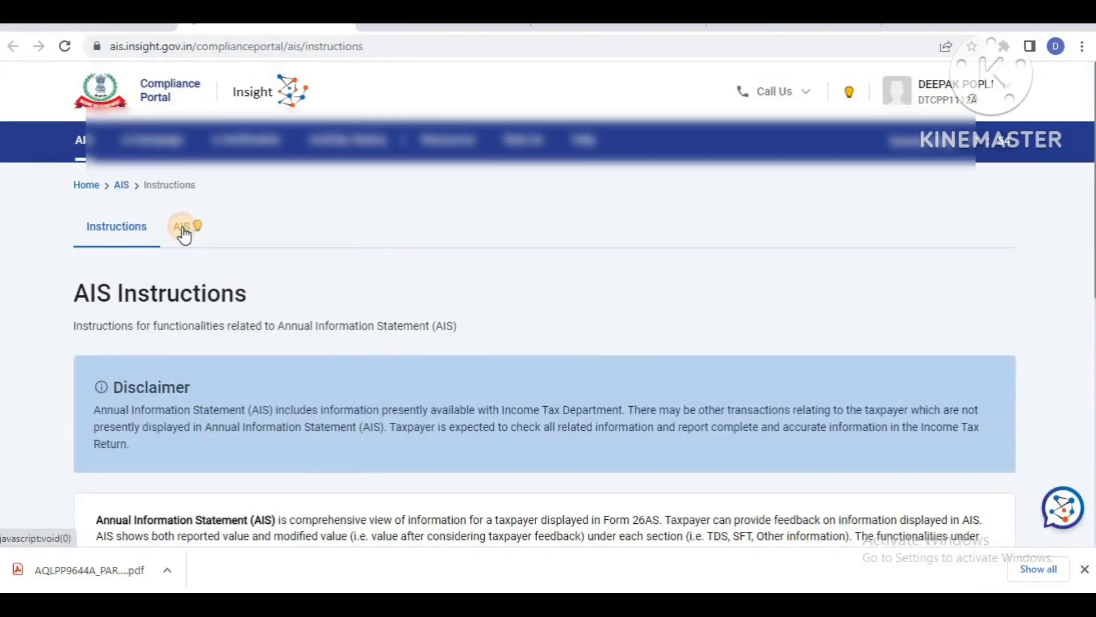
pyautogui.click(184, 233)
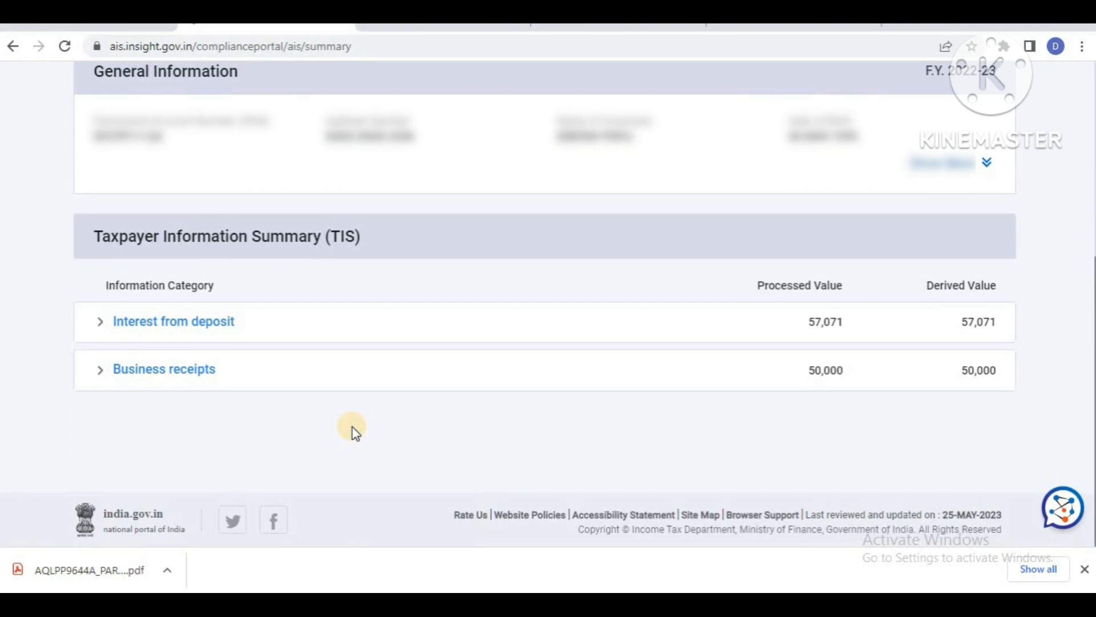
pyautogui.click(97, 322)
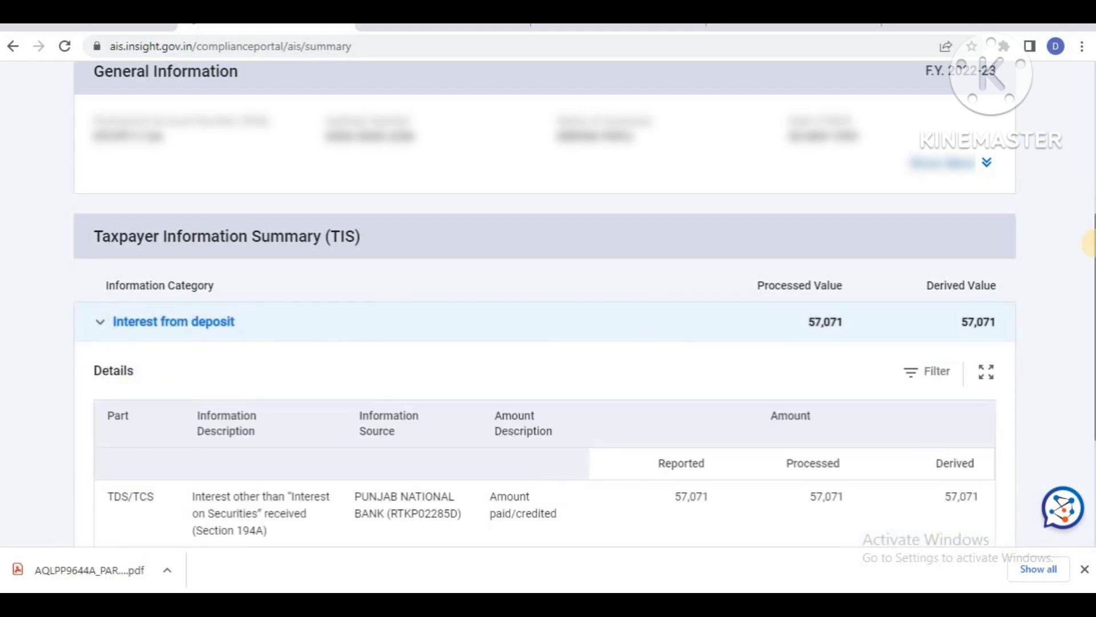
pyautogui.moveTo(1088, 254); pyautogui.dragTo(1090, 318)
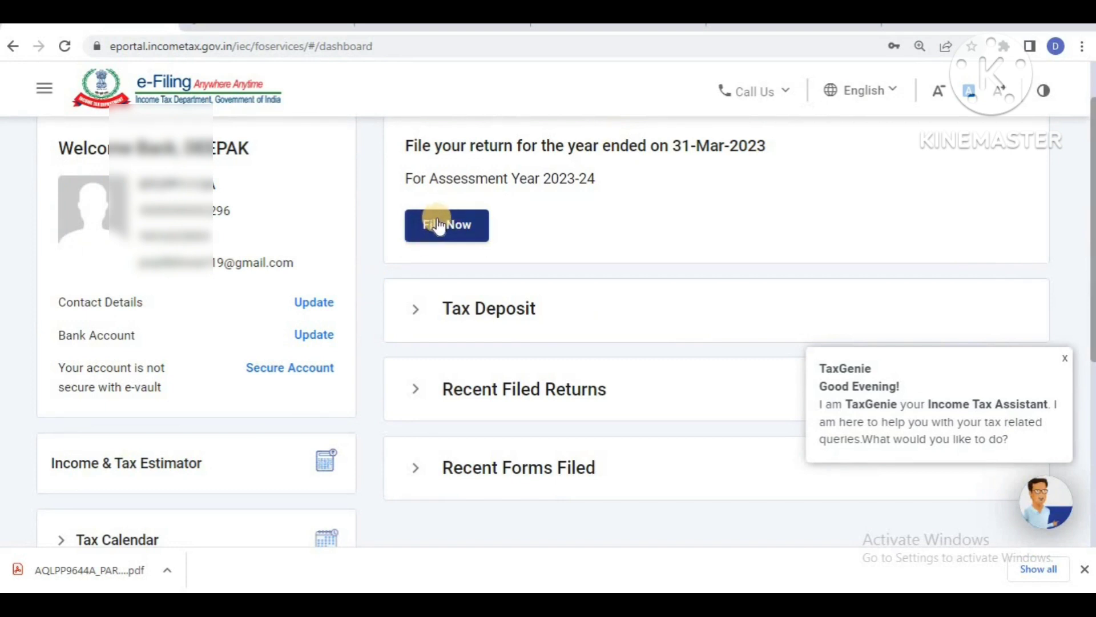
# Begin an income tax return for Assessment Year 2023-24 (Current A.Y.) with the Online mode of filing
pyautogui.click(438, 227)
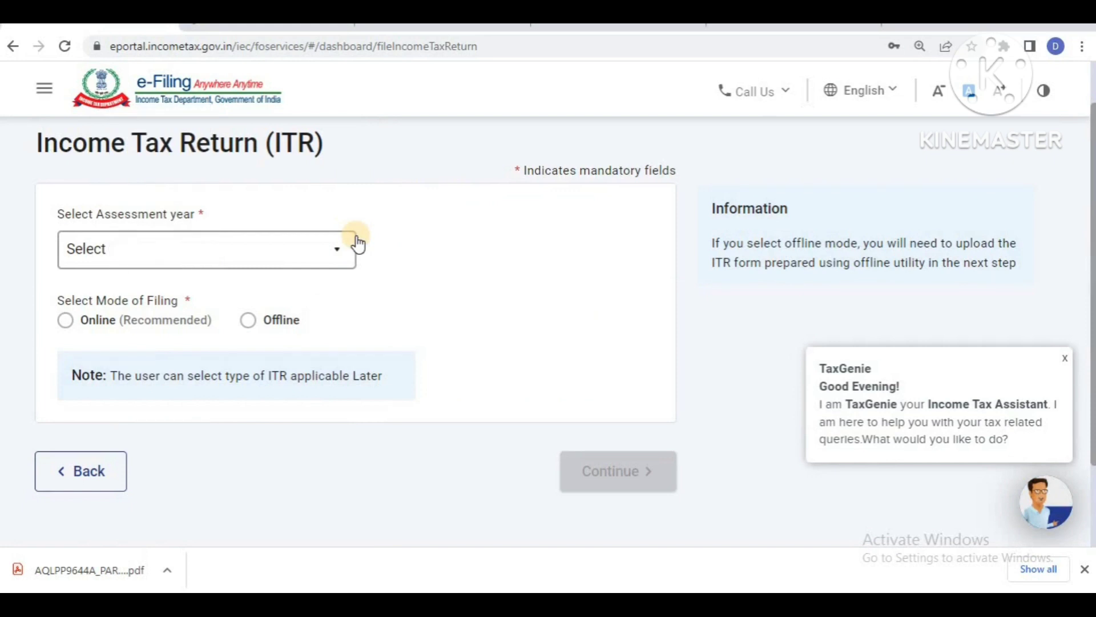
pyautogui.click(327, 244)
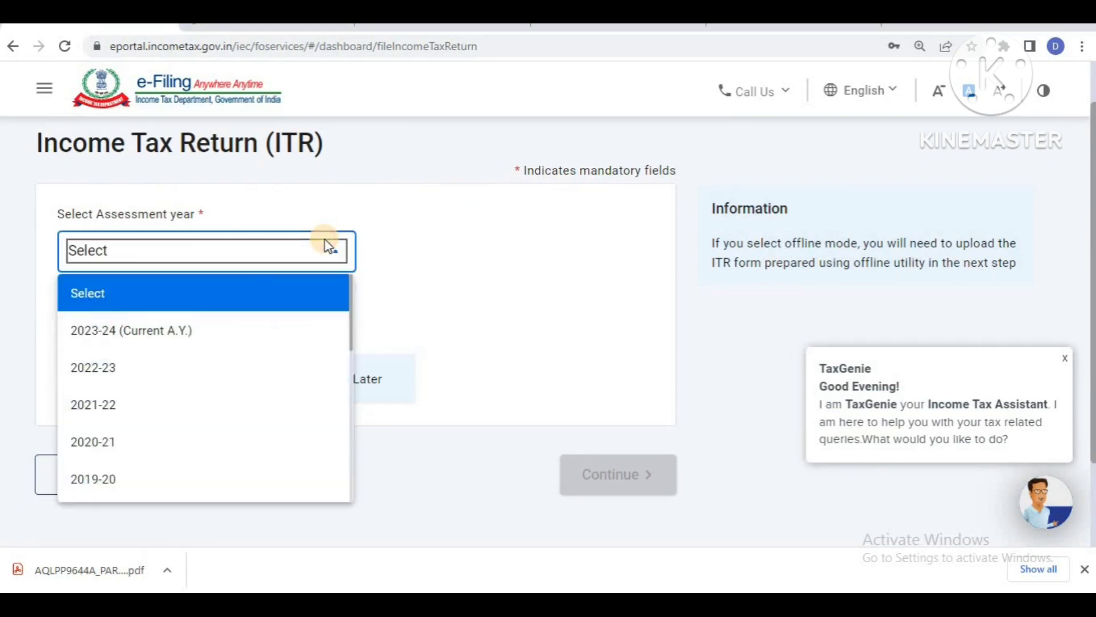
pyautogui.click(144, 335)
pyautogui.click(68, 327)
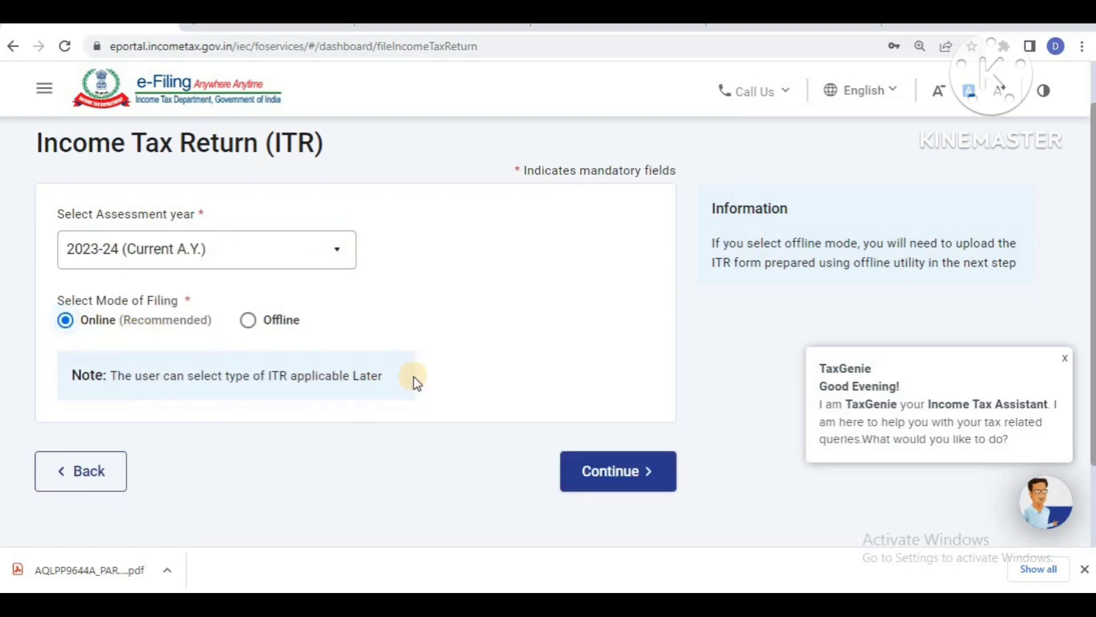
pyautogui.click(612, 473)
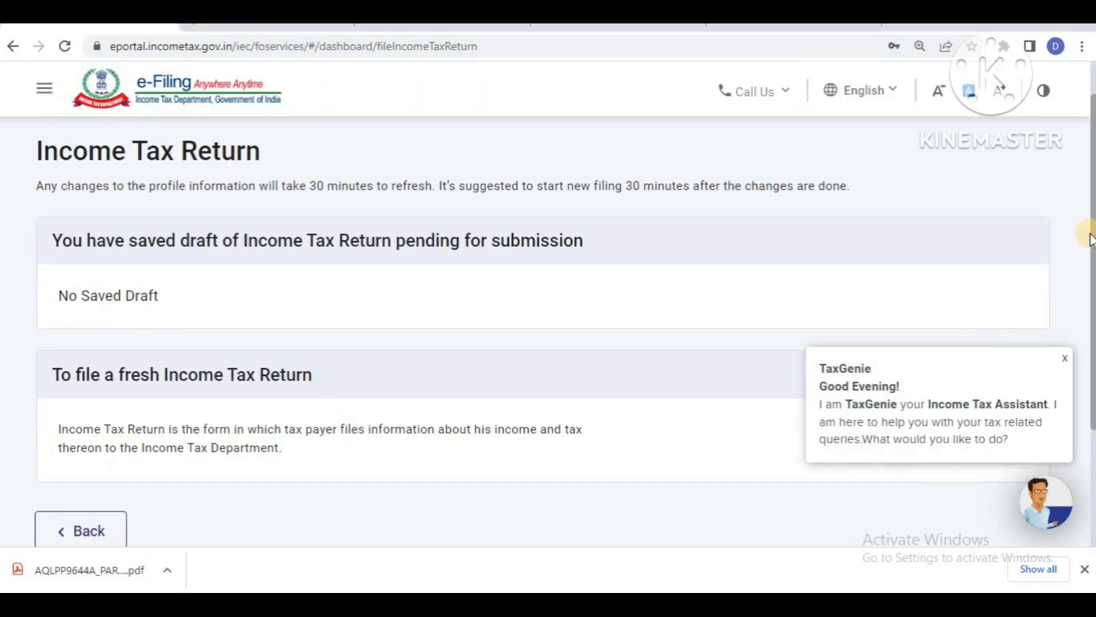
pyautogui.moveTo(1091, 233); pyautogui.dragTo(1090, 334)
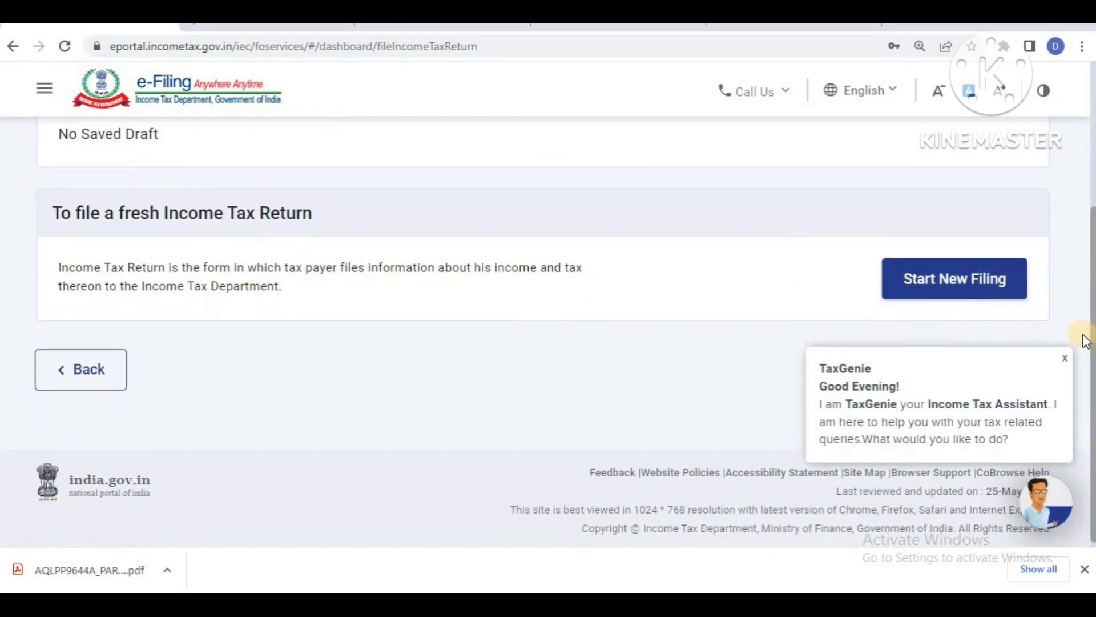
# Close the TaxGenie message, start a new filing and continue with the Individual status
pyautogui.click(1065, 359)
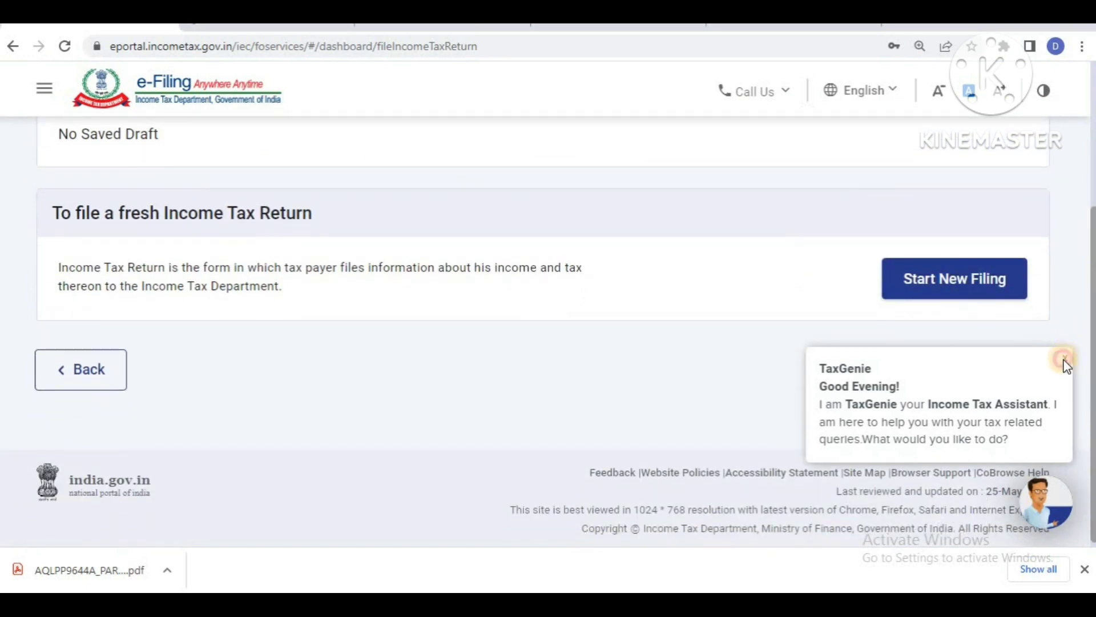
pyautogui.click(975, 276)
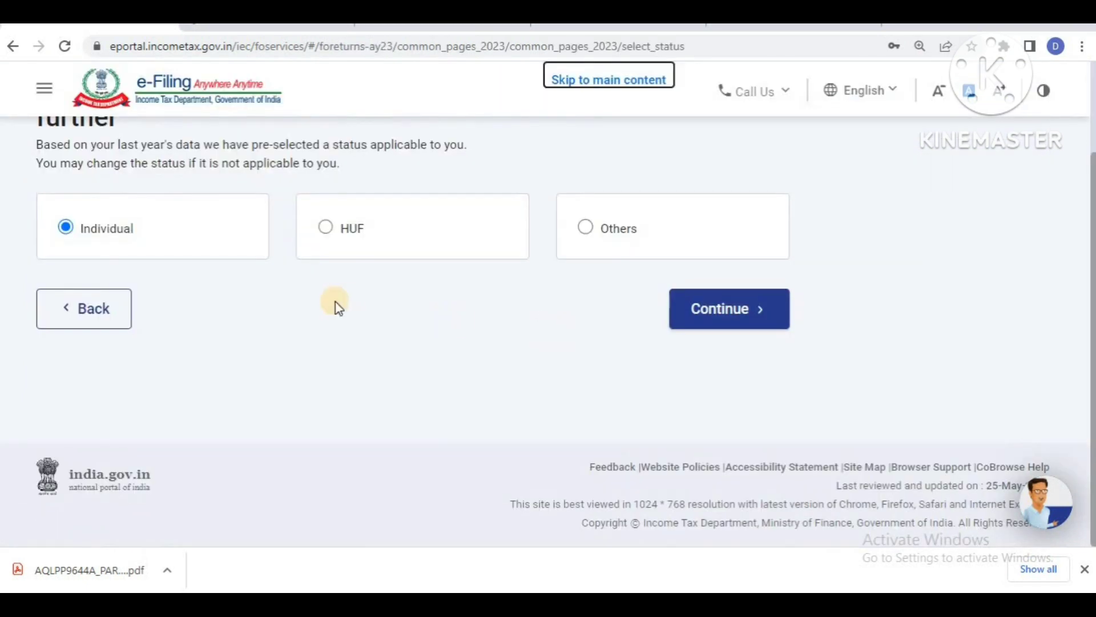
pyautogui.click(721, 309)
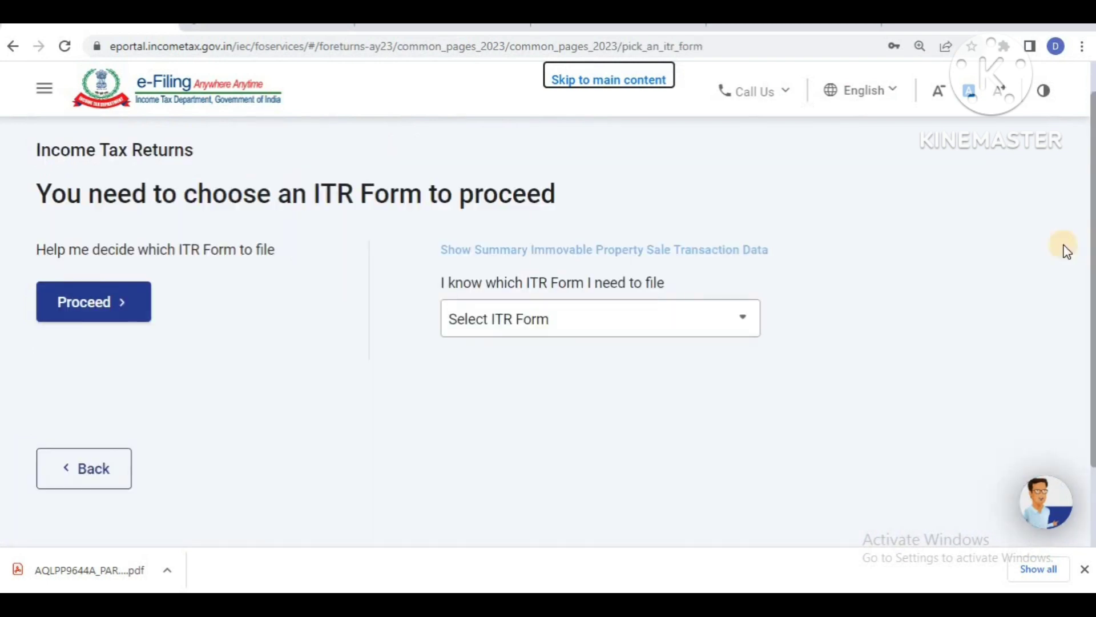
# Proceed with the ITR - 1 form and give taxable income above the basic exemption limit as the filing reason
pyautogui.click(507, 320)
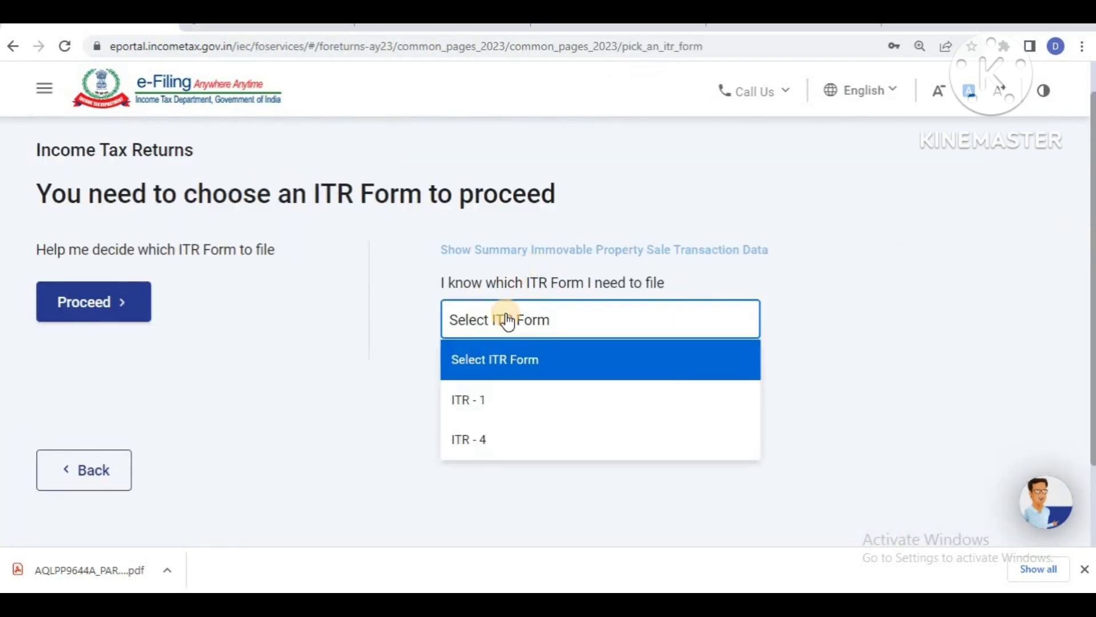
pyautogui.click(492, 402)
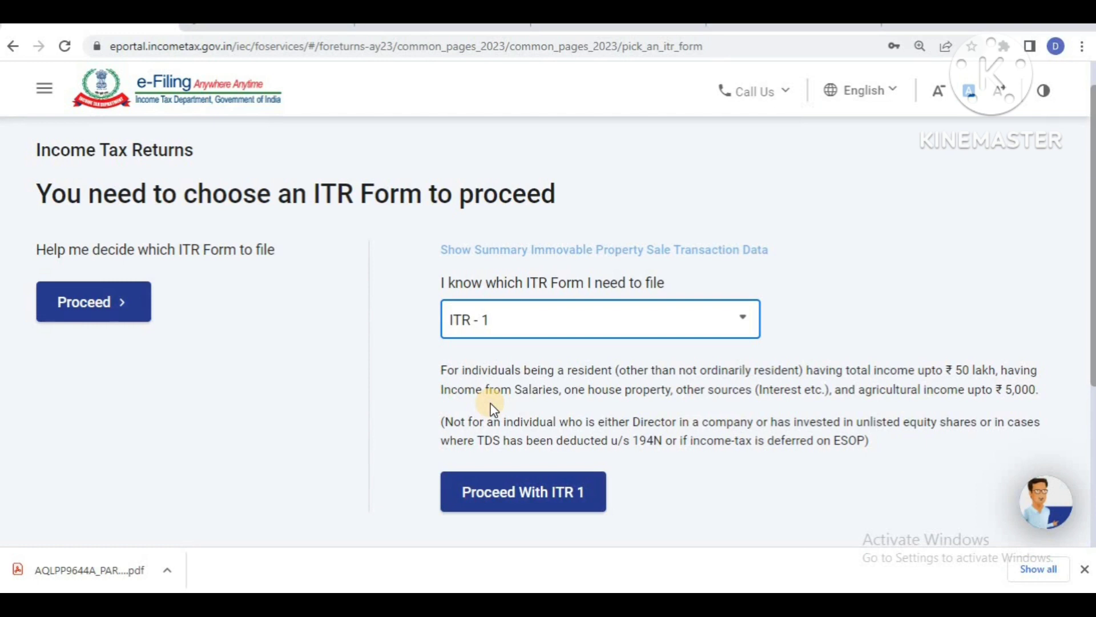
pyautogui.click(512, 500)
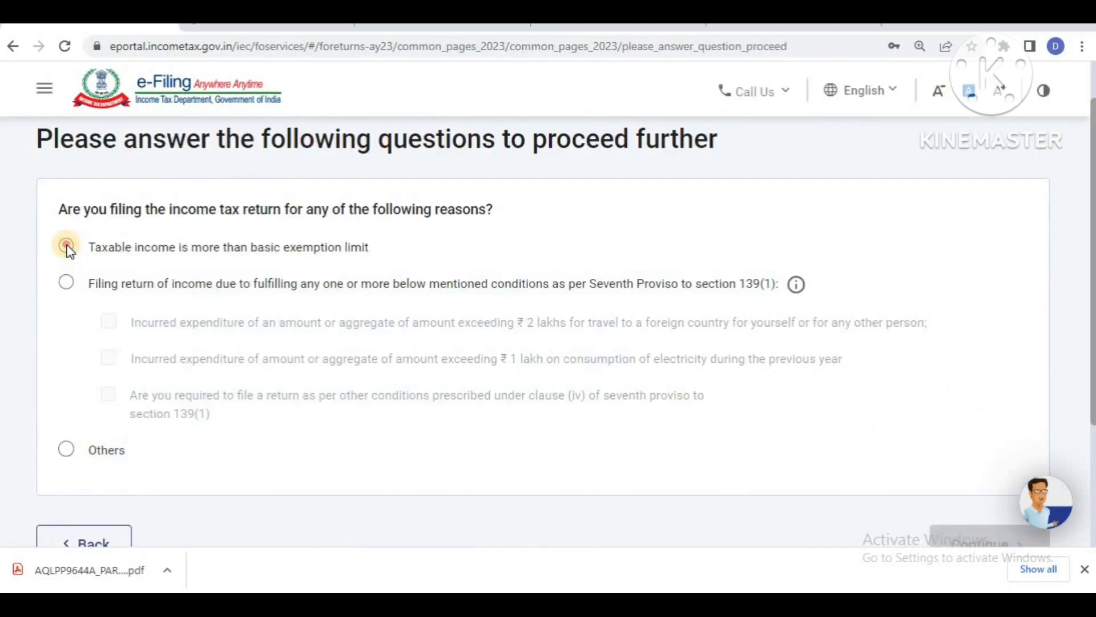
pyautogui.click(67, 246)
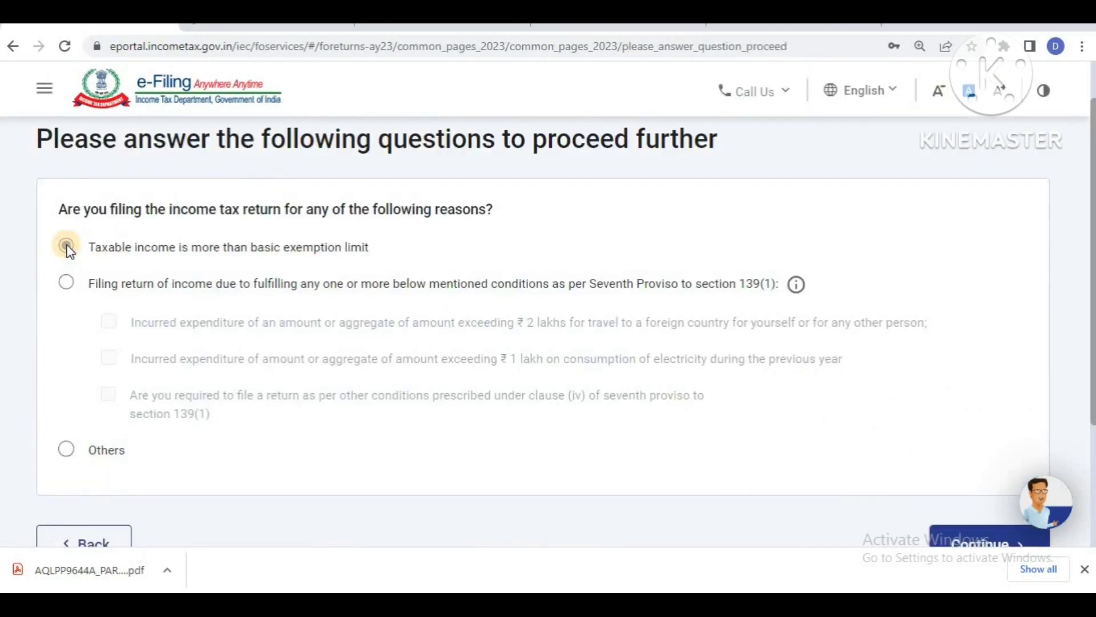
pyautogui.click(953, 537)
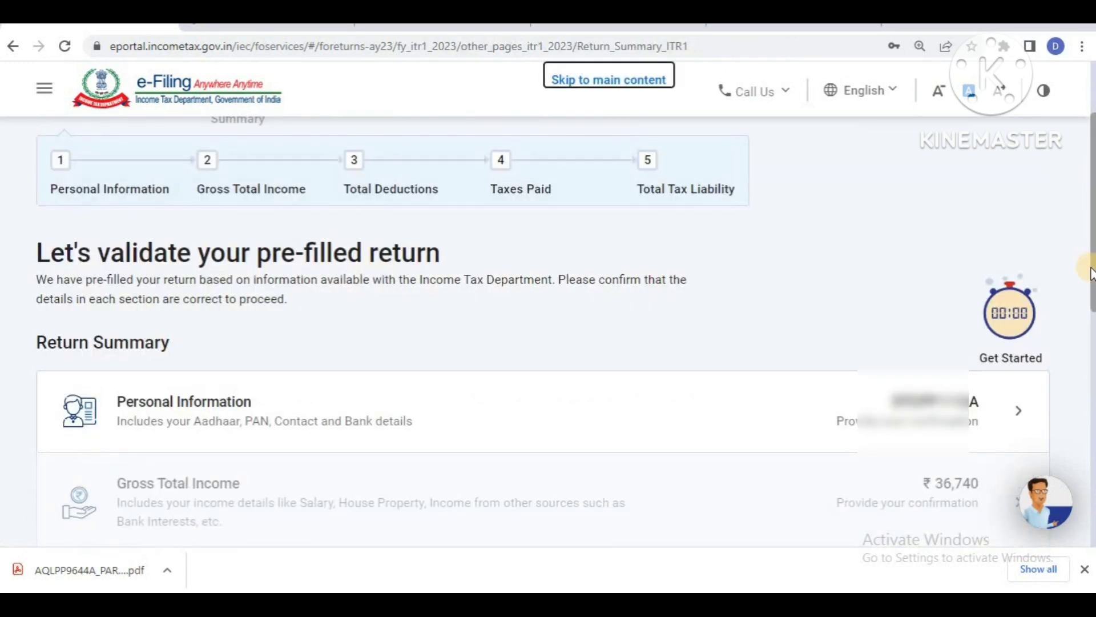
# Review the Return Summary sections, then open Personal Information and check the 139(1) option under Filing Section
pyautogui.scroll(-5, 1089, 251)
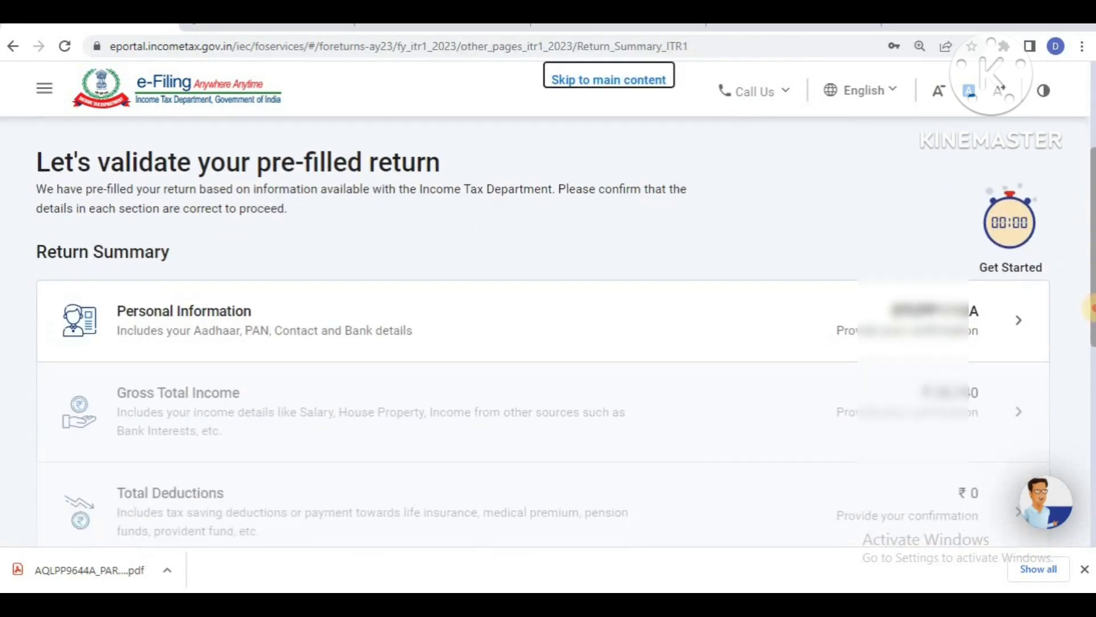
pyautogui.scroll(-2, 566, 329)
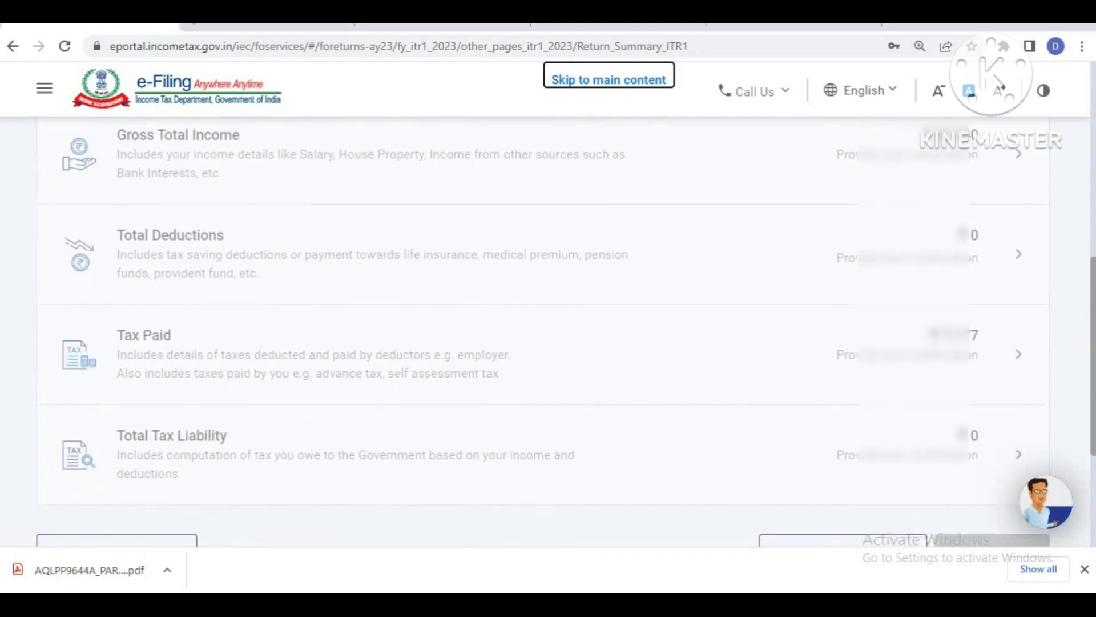
pyautogui.scroll(3, 565, 329)
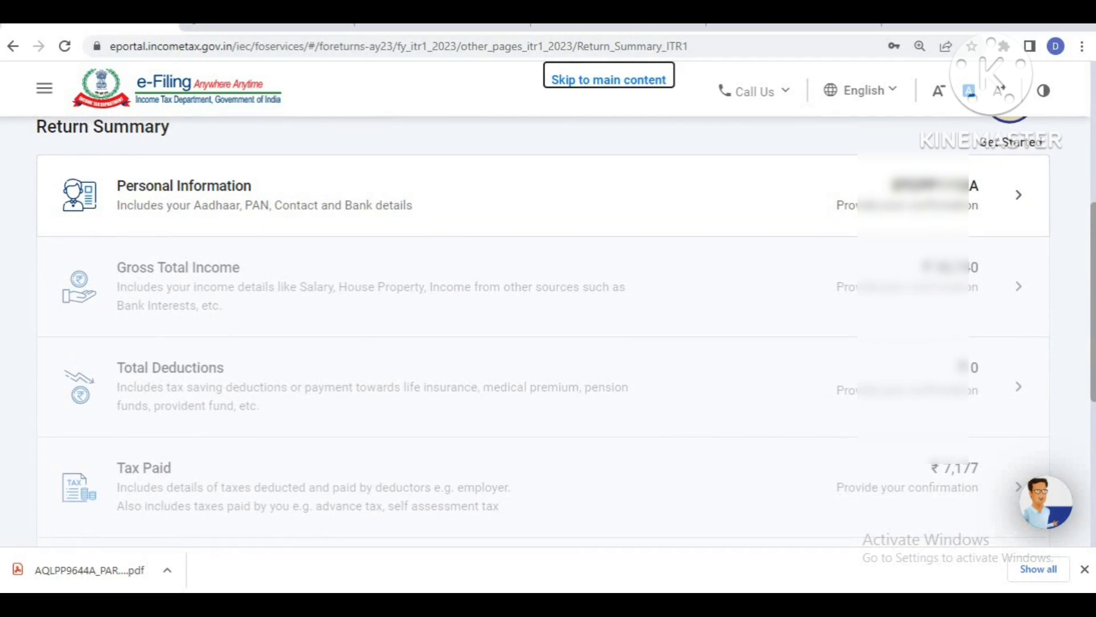
pyautogui.hotkey('ctrl', '-')
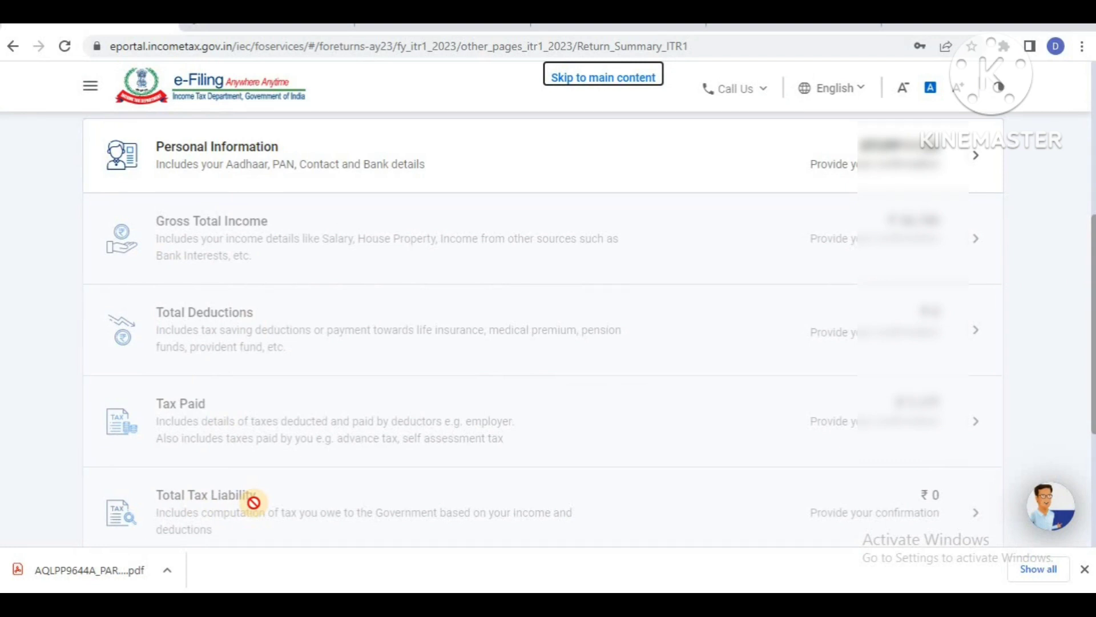
pyautogui.click(215, 150)
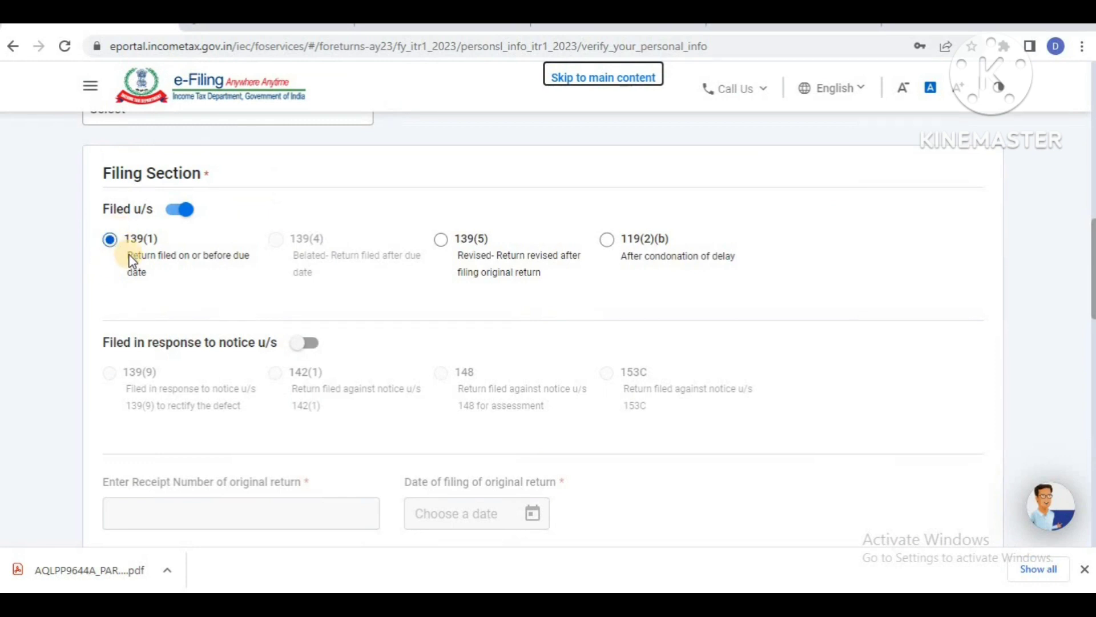
pyautogui.moveTo(123, 264); pyautogui.dragTo(152, 275)
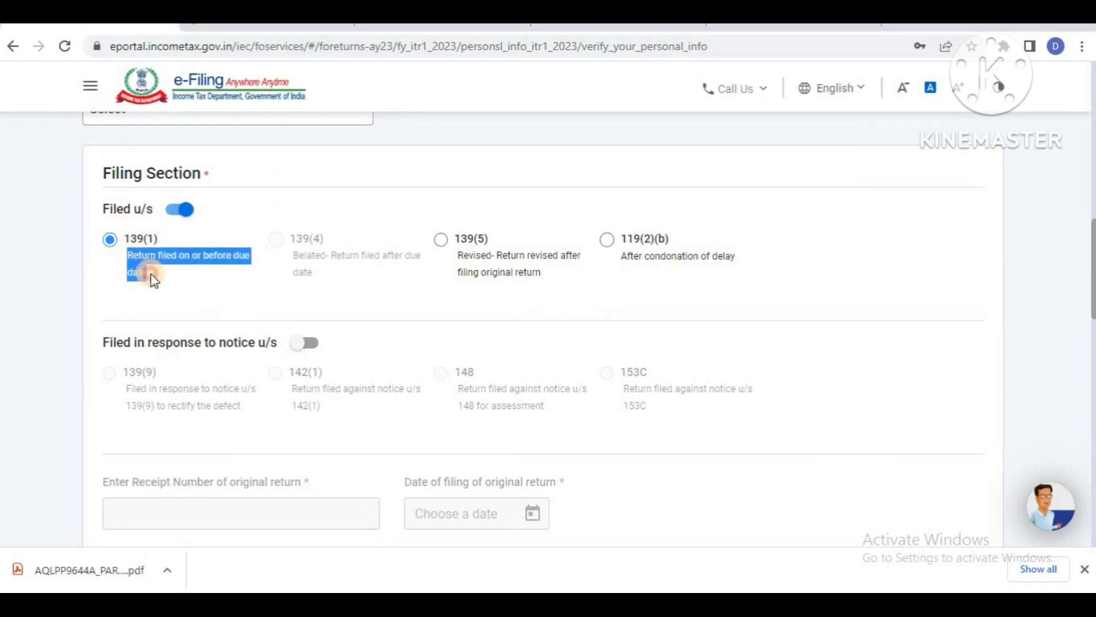
pyautogui.click(96, 283)
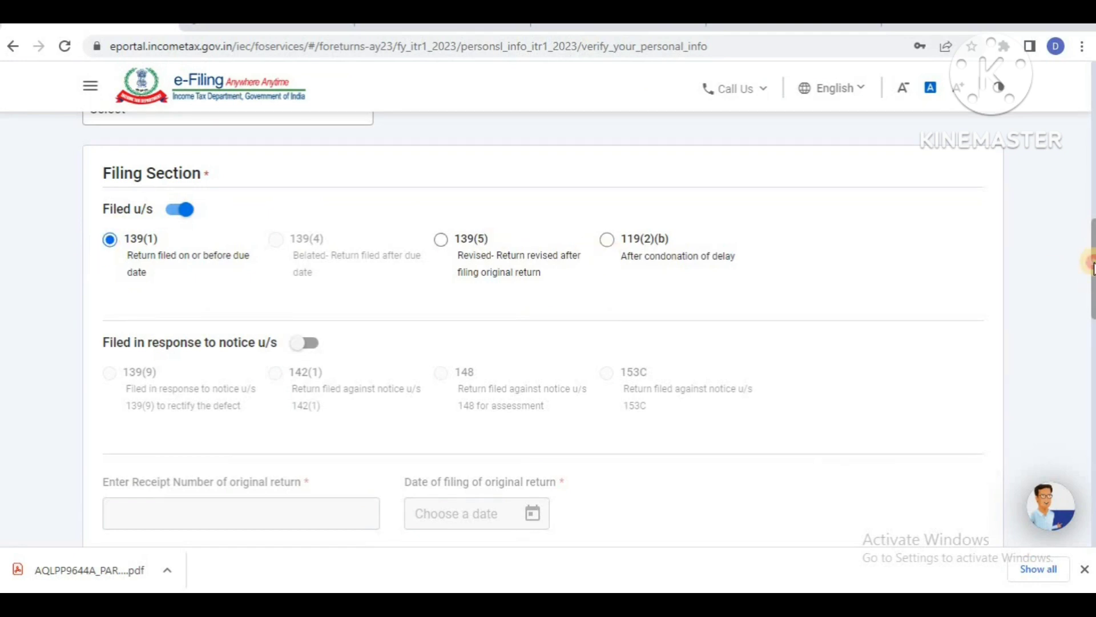
# Check the conditions for the new tax regime u/s 115BAC, cancel them and answer No to opting for it
pyautogui.moveTo(1092, 283); pyautogui.dragTo(1092, 371)
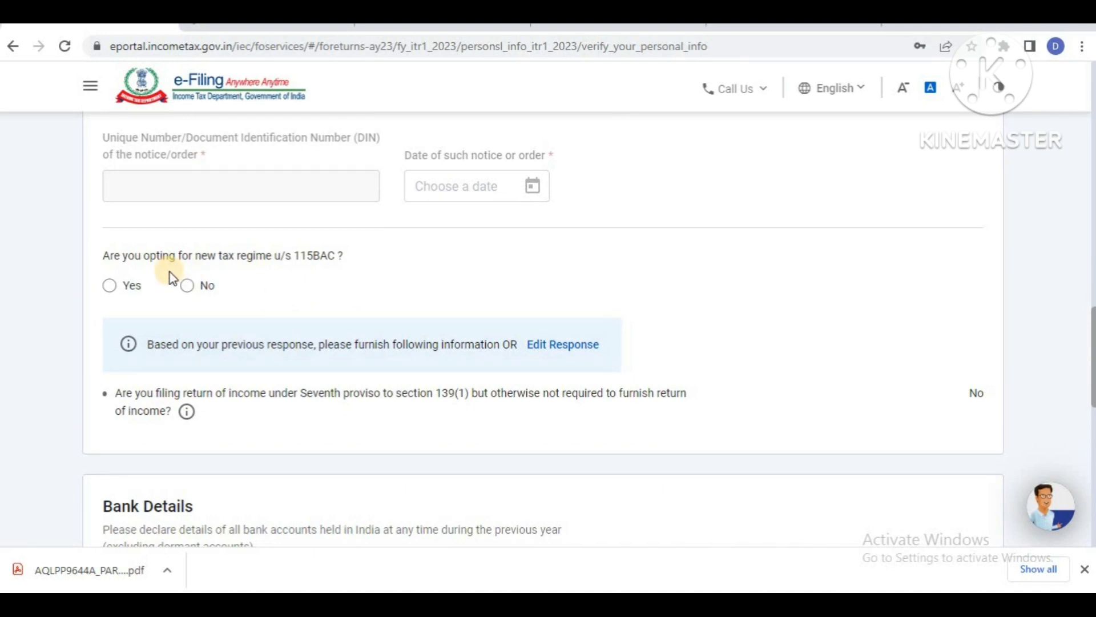
pyautogui.click(112, 287)
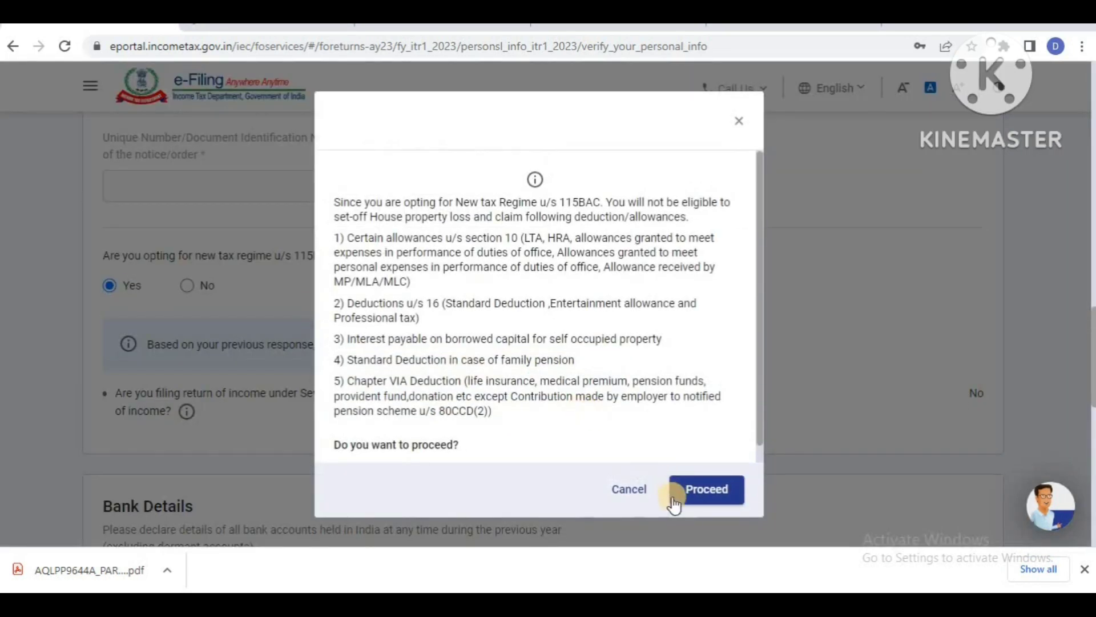
pyautogui.click(635, 497)
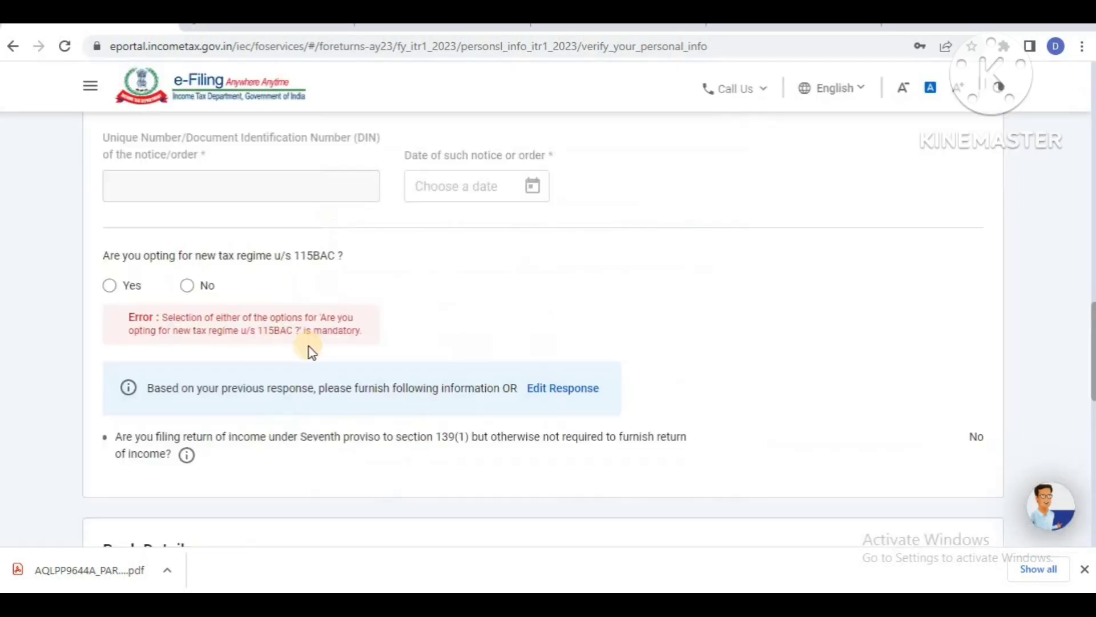
pyautogui.click(188, 286)
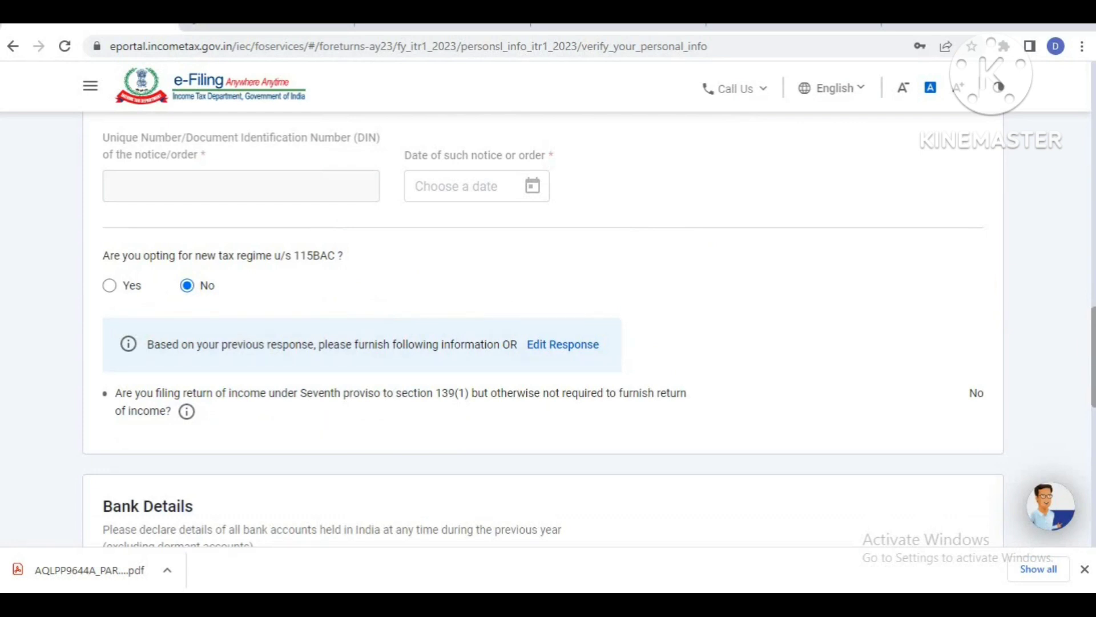
# Try opting for the new tax regime u/s 115BAC, accept its conditions, and set the answer back to No
pyautogui.moveTo(1091, 354)
pyautogui.mouseDown()
pyautogui.moveTo(1092, 386)
pyautogui.moveTo(1090, 359)
pyautogui.mouseUp()
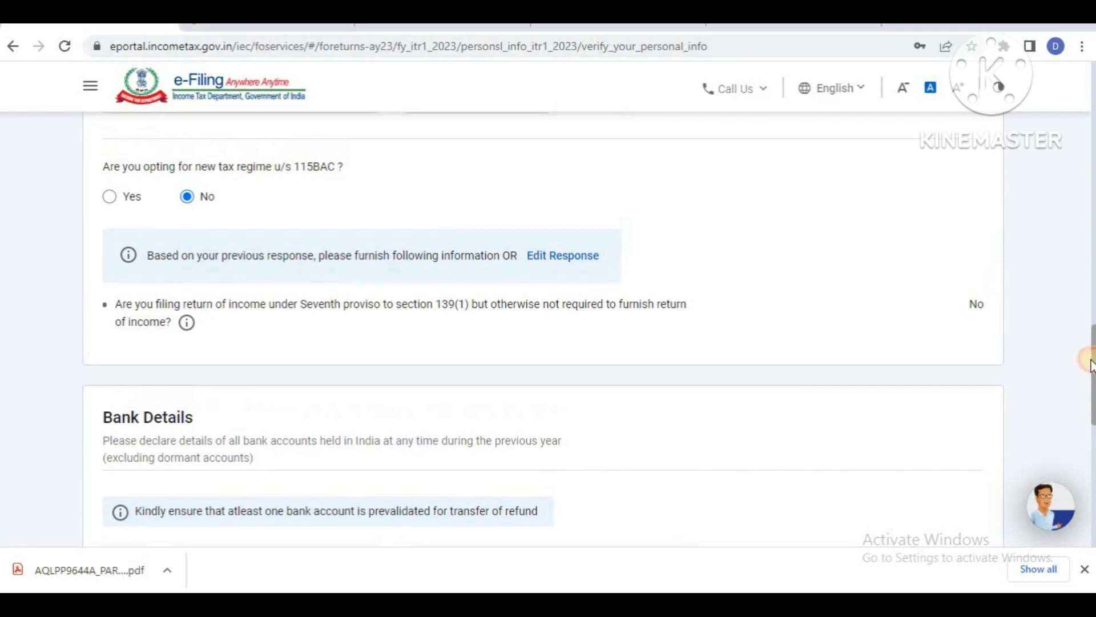
pyautogui.click(122, 199)
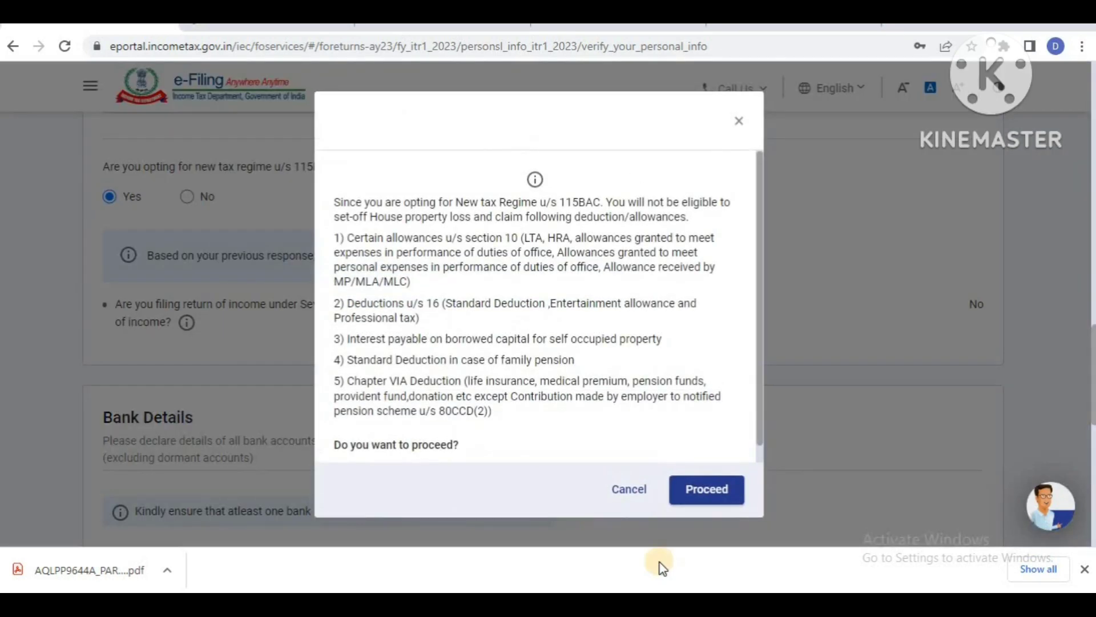
pyautogui.click(735, 490)
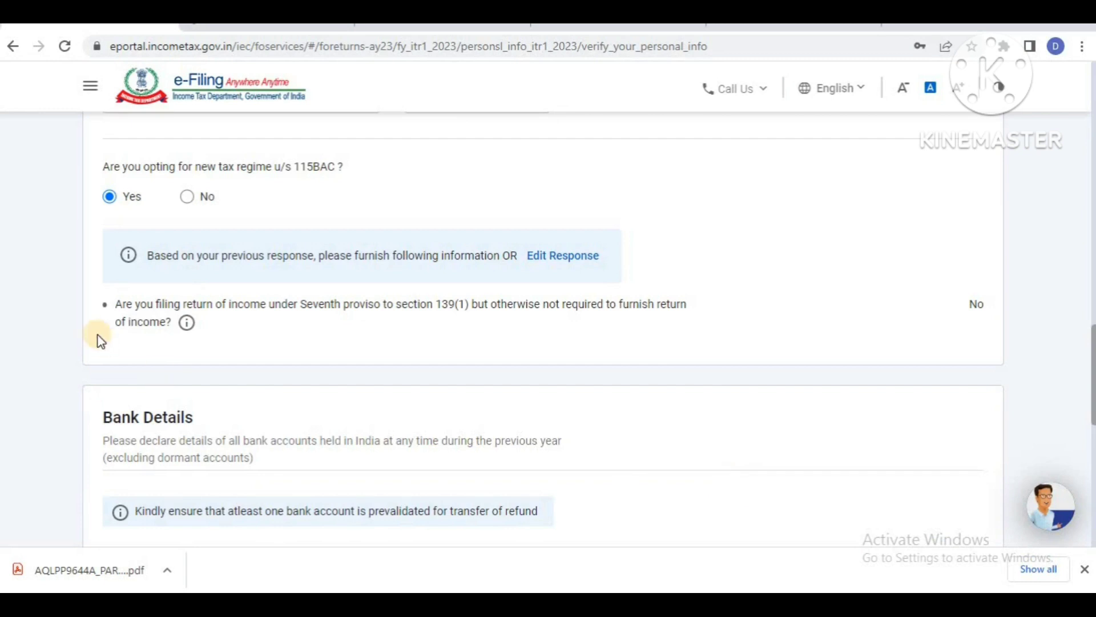
pyautogui.click(187, 198)
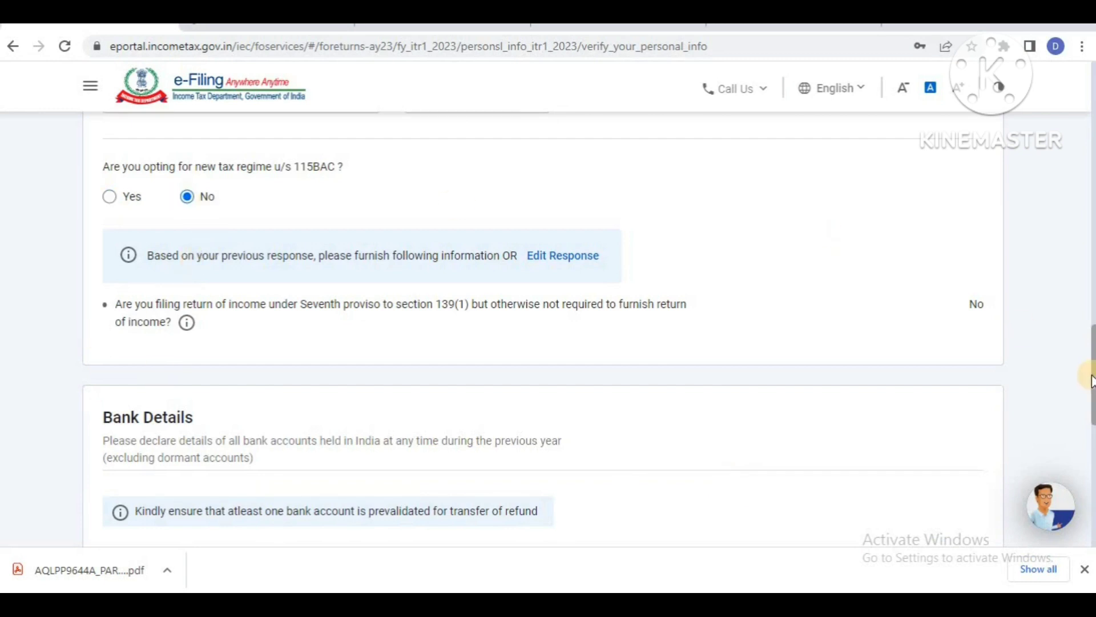
# Examine the validation status and refund selection of the bank accounts listed in Bank Details
pyautogui.scroll(-5, 1087, 380)
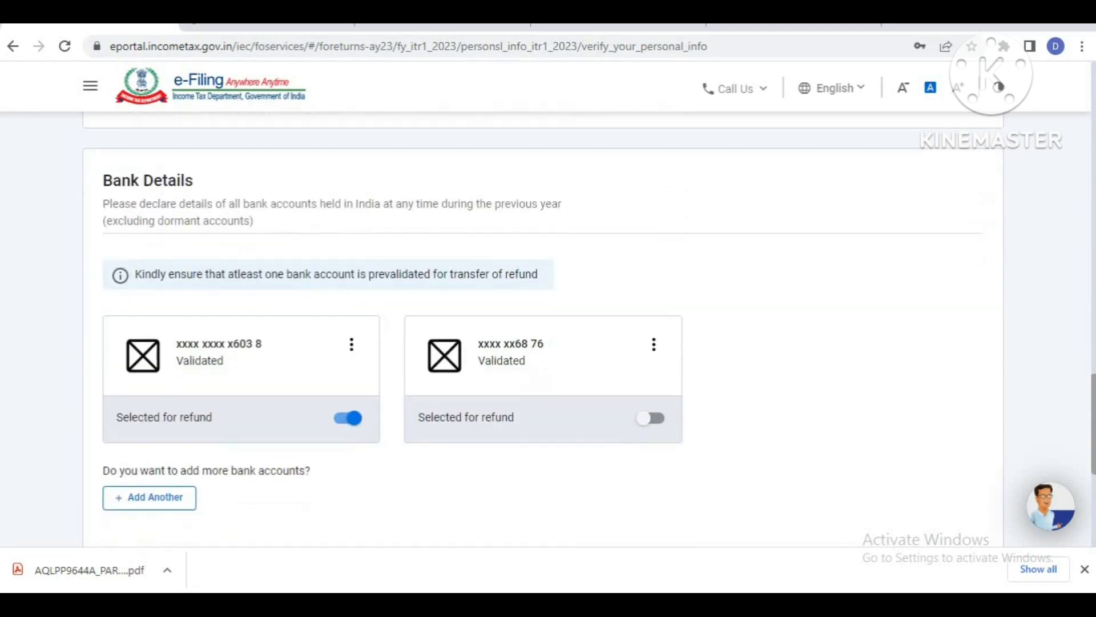
pyautogui.scroll(-1, 648, 341)
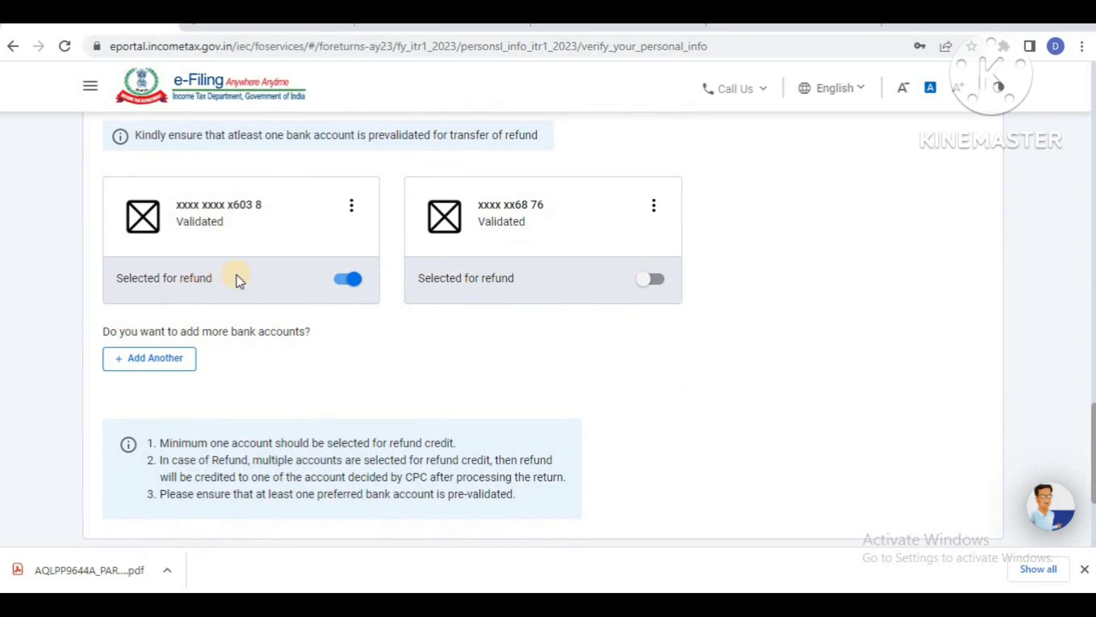
pyautogui.moveTo(183, 278); pyautogui.dragTo(119, 273)
pyautogui.click(228, 288)
pyautogui.tripleClick(211, 279)
pyautogui.click(226, 229)
pyautogui.moveTo(225, 229); pyautogui.dragTo(176, 222)
pyautogui.click(353, 335)
pyautogui.moveTo(220, 223); pyautogui.dragTo(177, 222)
pyautogui.click(325, 355)
pyautogui.moveTo(153, 279); pyautogui.dragTo(224, 280)
pyautogui.click(368, 278)
# Open the form for adding another bank account and examine its account number, account type, holder type and IFSC fields
pyautogui.click(151, 359)
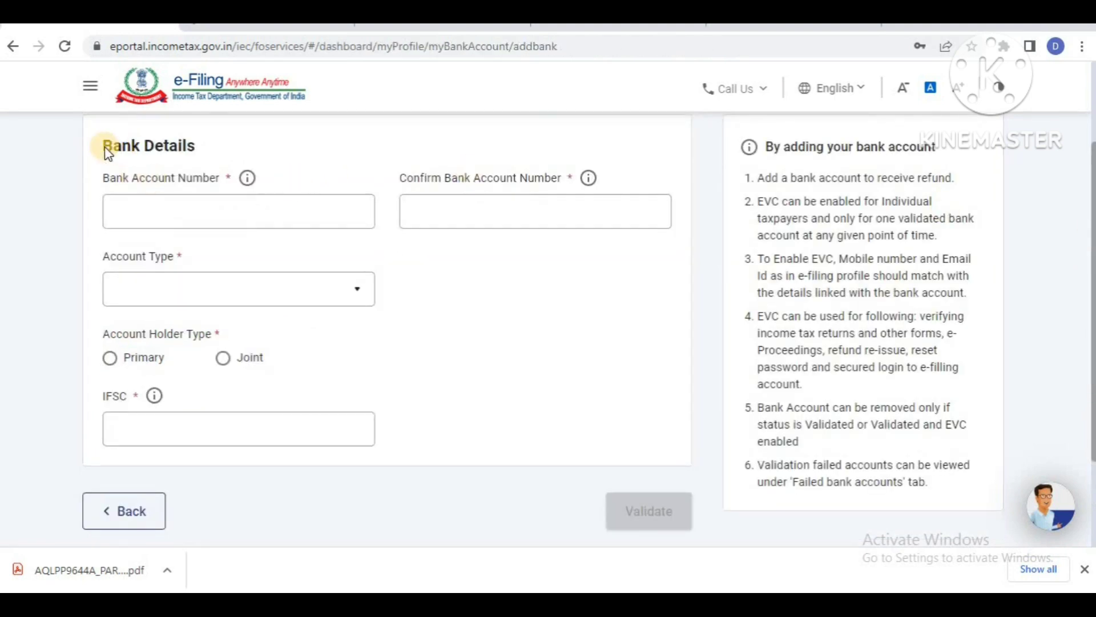
pyautogui.moveTo(105, 151); pyautogui.dragTo(284, 152)
pyautogui.moveTo(231, 176); pyautogui.dragTo(108, 185)
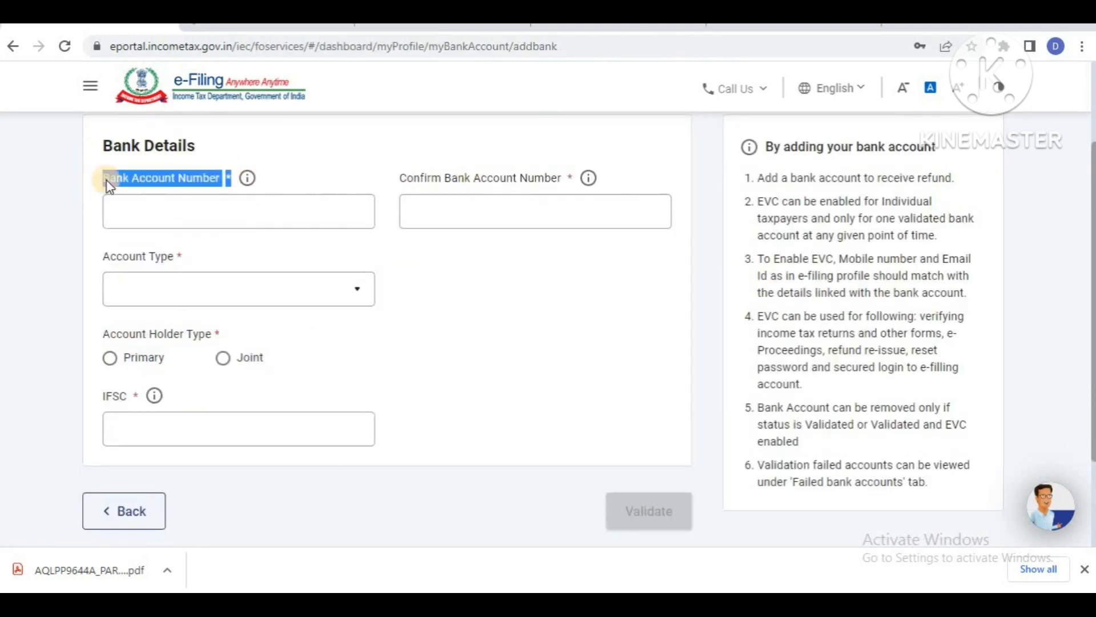
pyautogui.moveTo(575, 178); pyautogui.dragTo(399, 179)
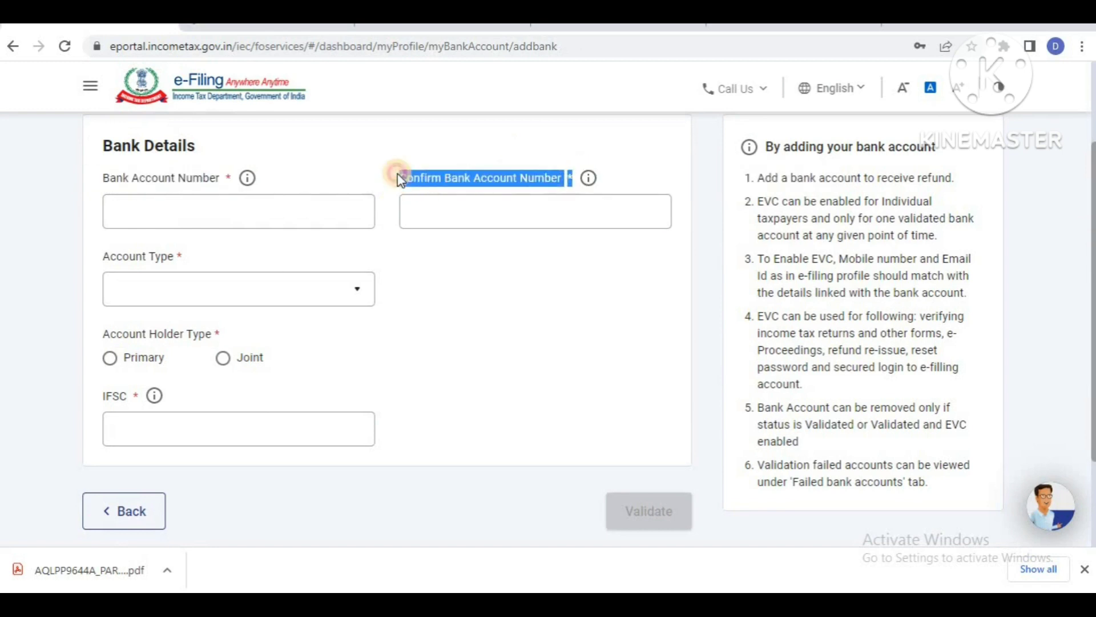
pyautogui.click(308, 289)
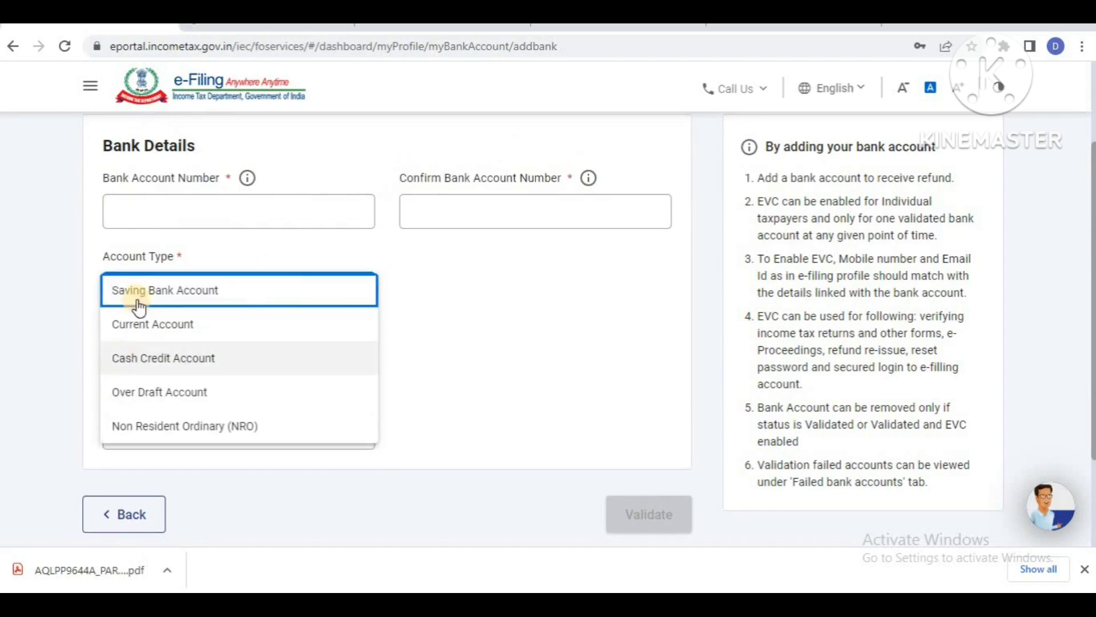
pyautogui.click(500, 330)
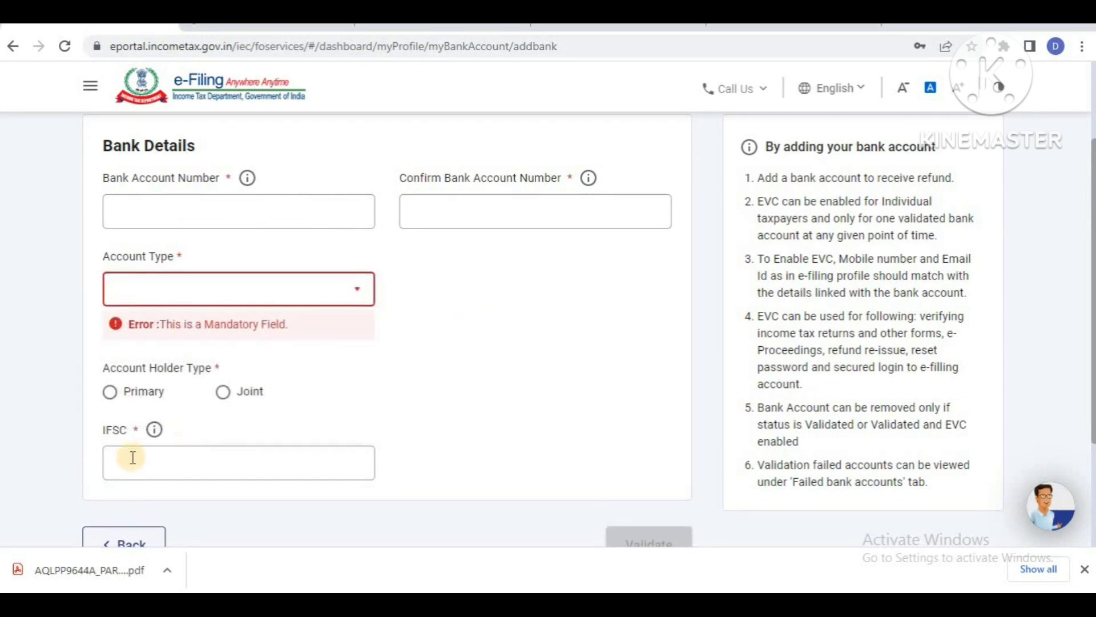
pyautogui.click(109, 392)
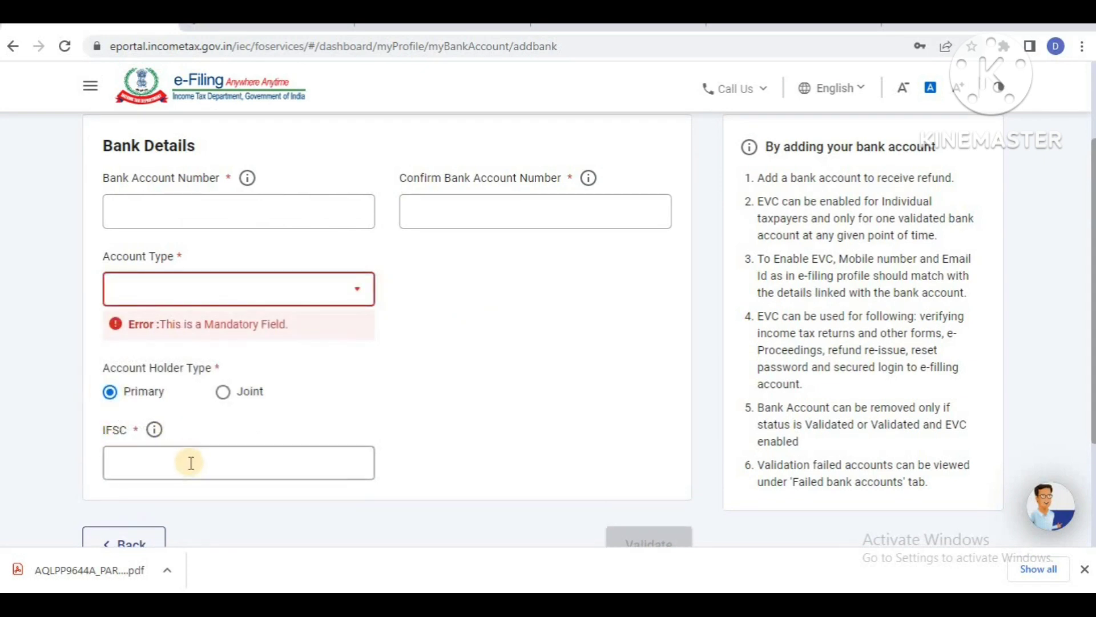
pyautogui.click(191, 462)
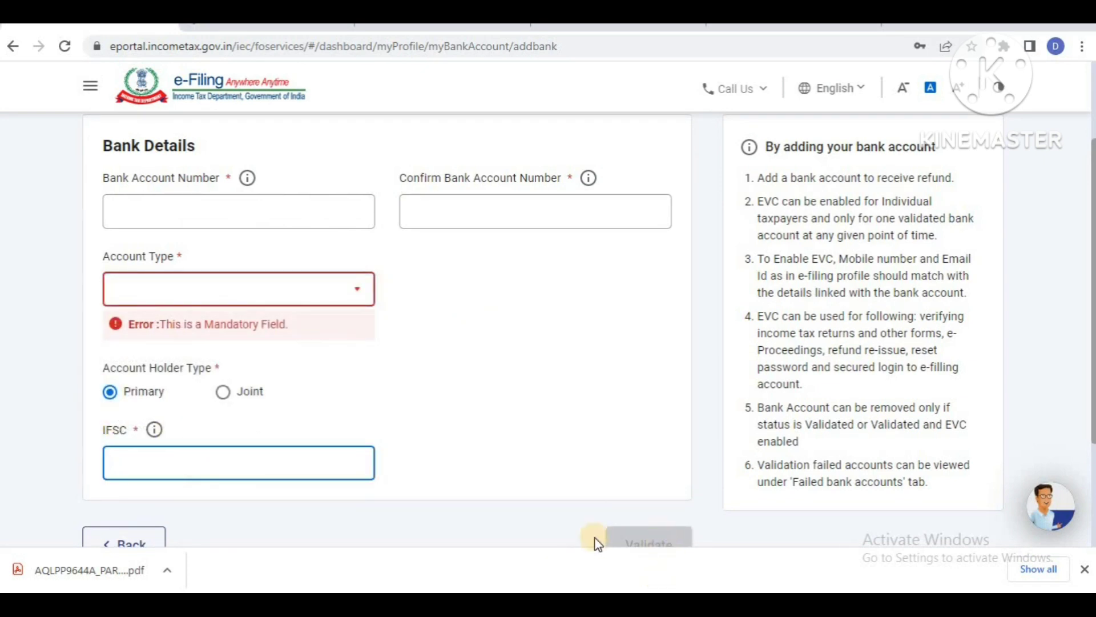
pyautogui.scroll(-1, 1079, 365)
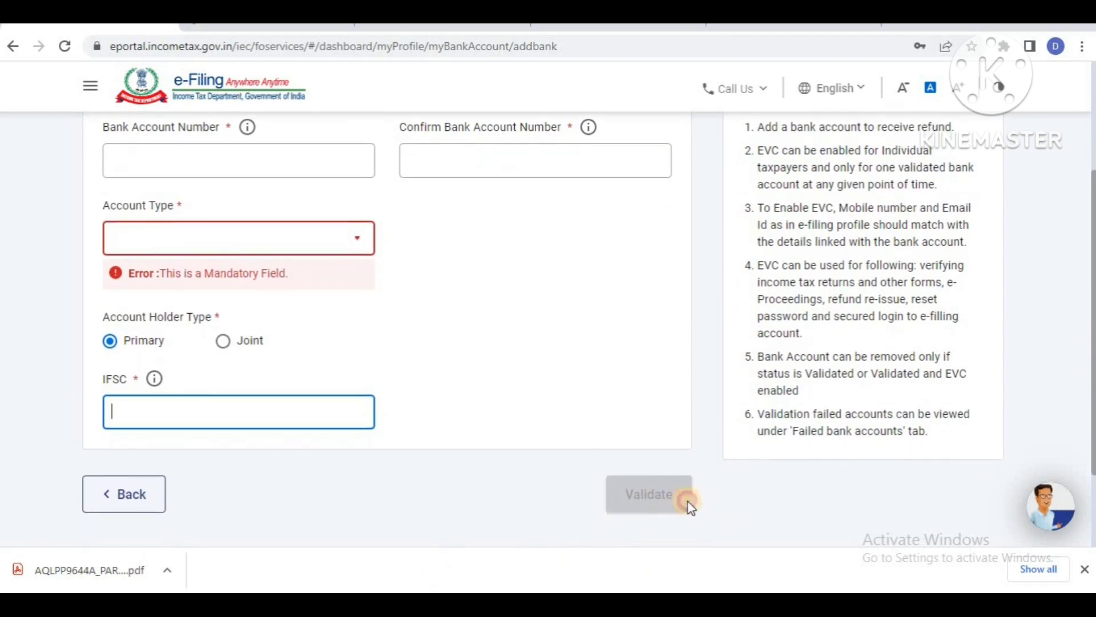
pyautogui.moveTo(689, 500); pyautogui.dragTo(568, 475)
pyautogui.click(502, 509)
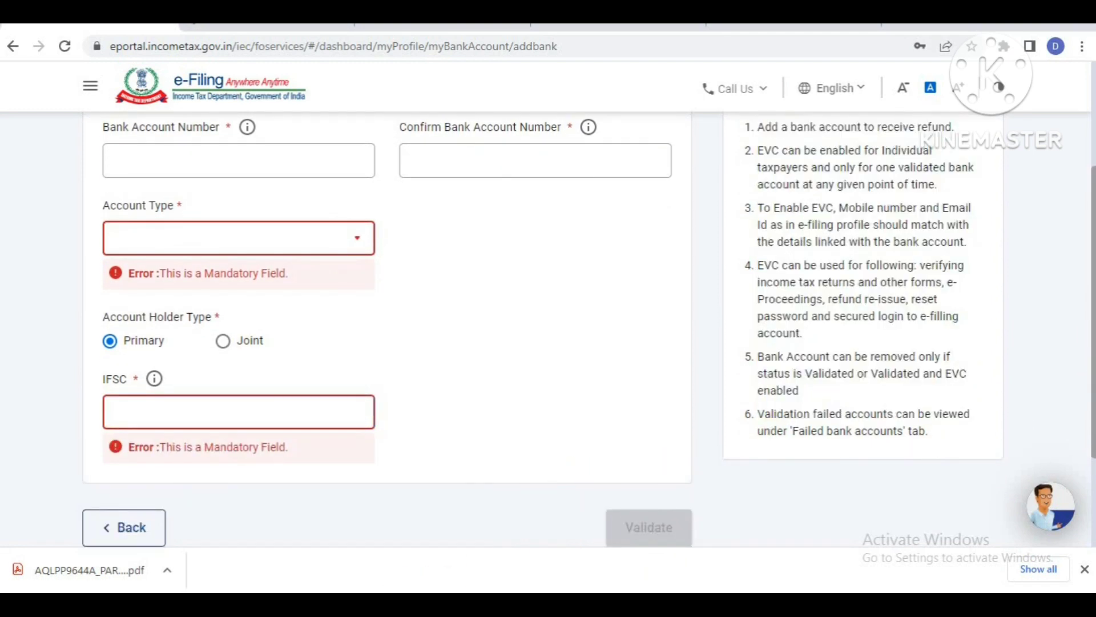
pyautogui.moveTo(1091, 252)
pyautogui.mouseDown()
pyautogui.moveTo(1091, 222)
pyautogui.moveTo(1092, 263)
pyautogui.mouseUp()
pyautogui.scroll(-1, 200, 349)
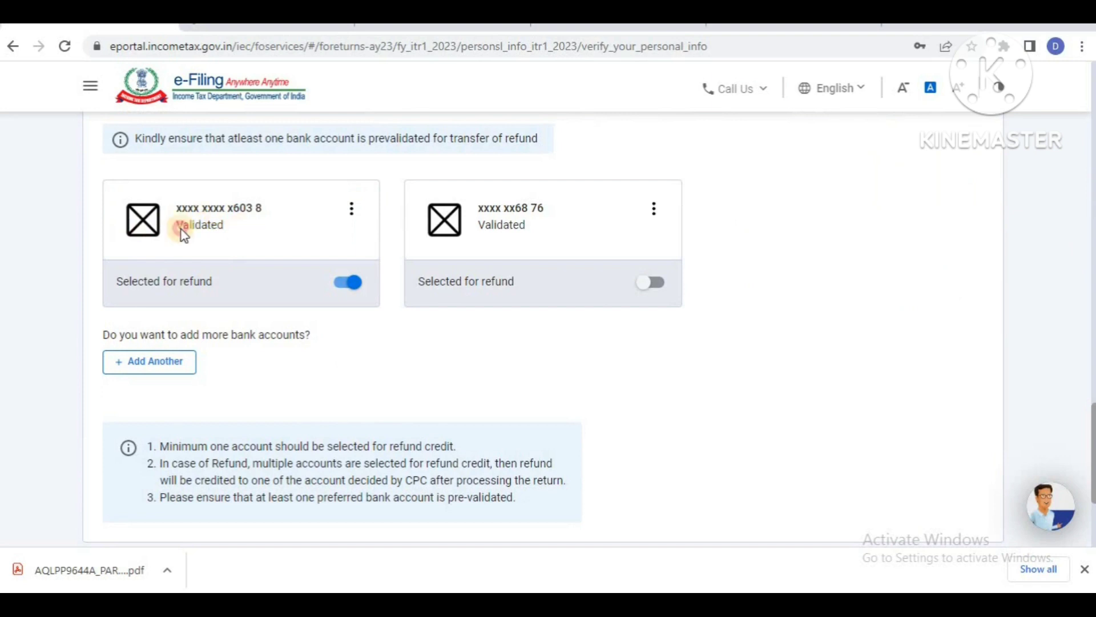
# Confirm the Personal Information section, including its bank details, and return to the return summary
pyautogui.moveTo(181, 233); pyautogui.dragTo(234, 249)
pyautogui.click(232, 244)
pyautogui.scroll(-3, 1091, 406)
pyautogui.click(932, 454)
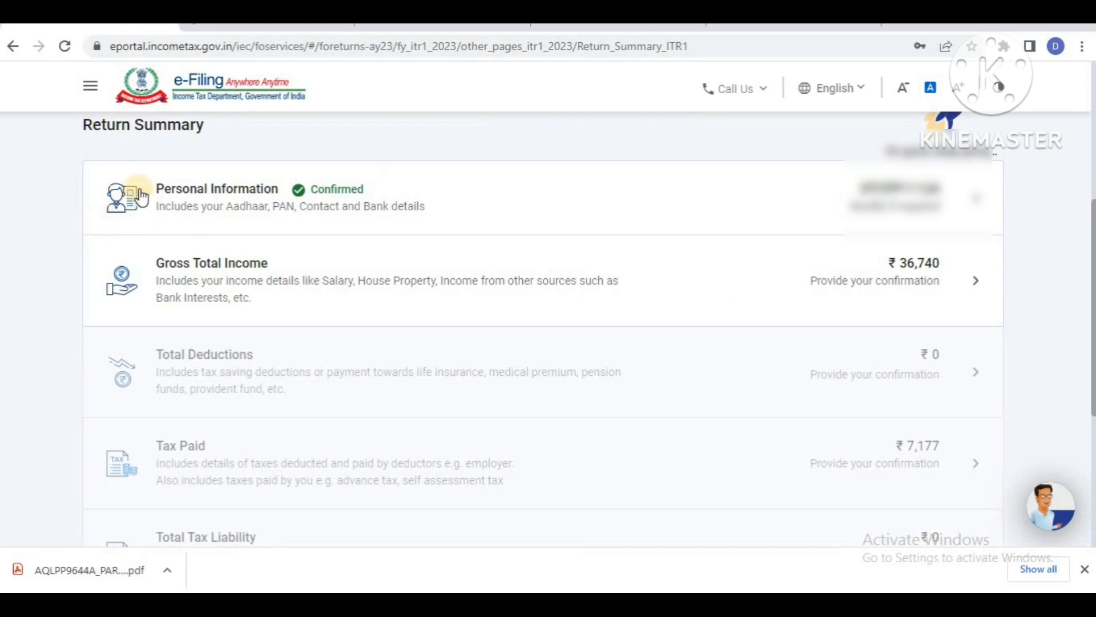
pyautogui.moveTo(127, 188); pyautogui.dragTo(276, 186)
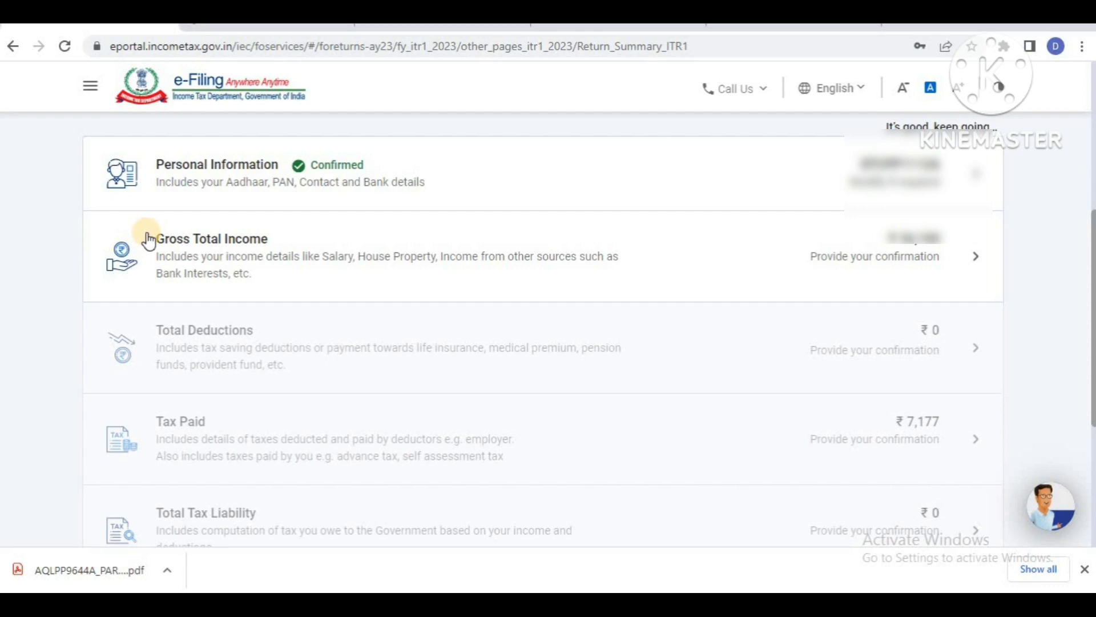
# Open Gross Total Income and answer No to the Section 10(14)(i) exemption for tour or transfer travel and uniform expenses
pyautogui.moveTo(154, 236); pyautogui.dragTo(298, 245)
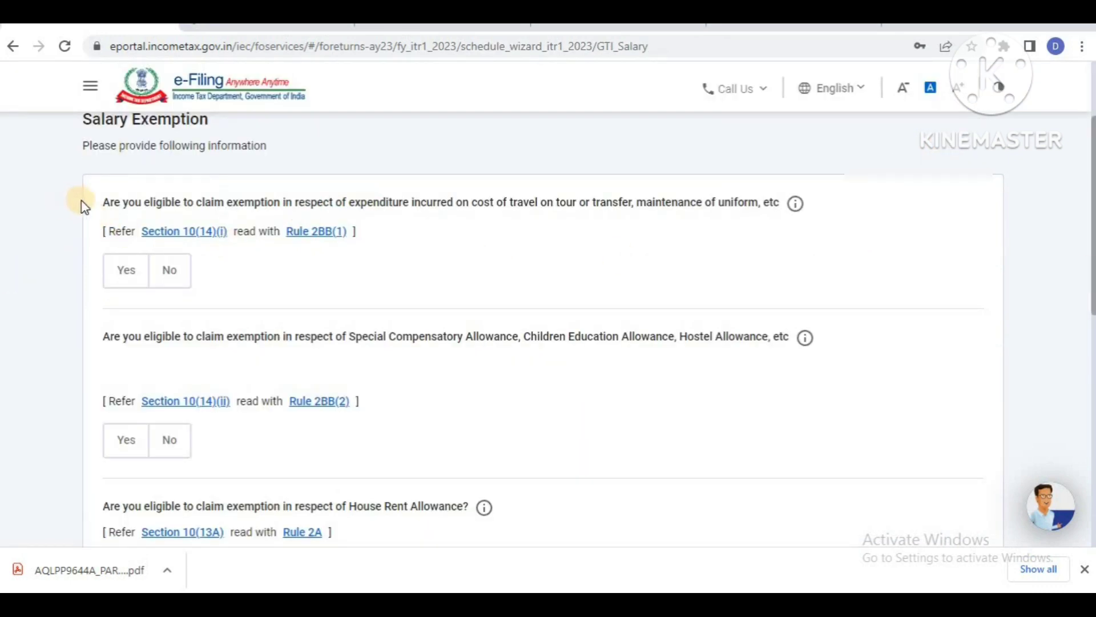
pyautogui.moveTo(91, 207); pyautogui.dragTo(781, 200)
pyautogui.click(690, 266)
pyautogui.moveTo(1094, 209); pyautogui.dragTo(1094, 228)
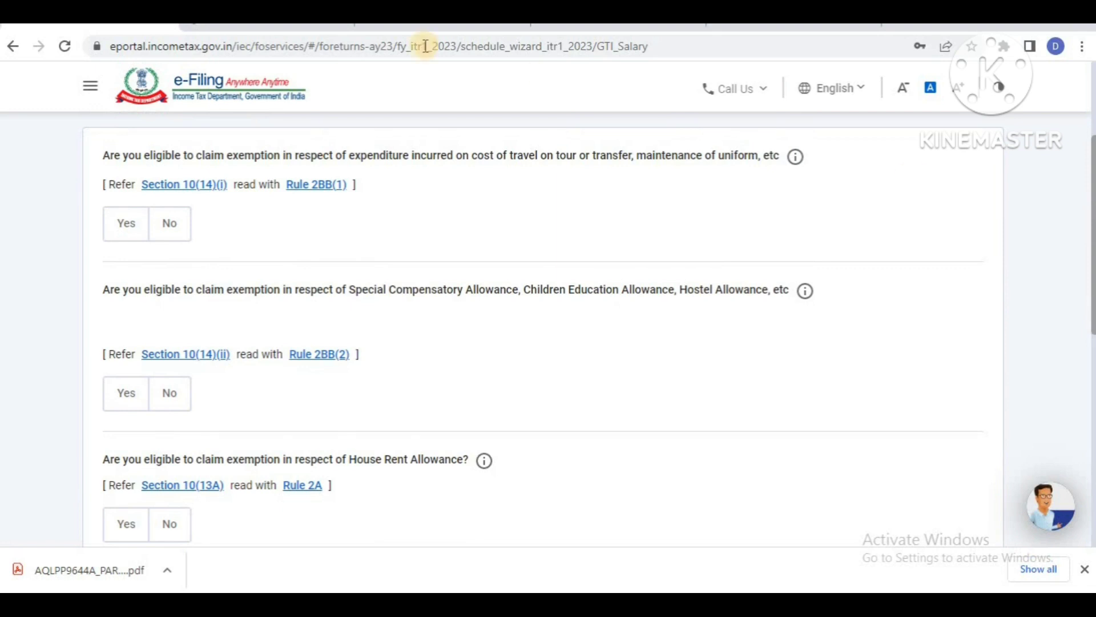
pyautogui.click(117, 239)
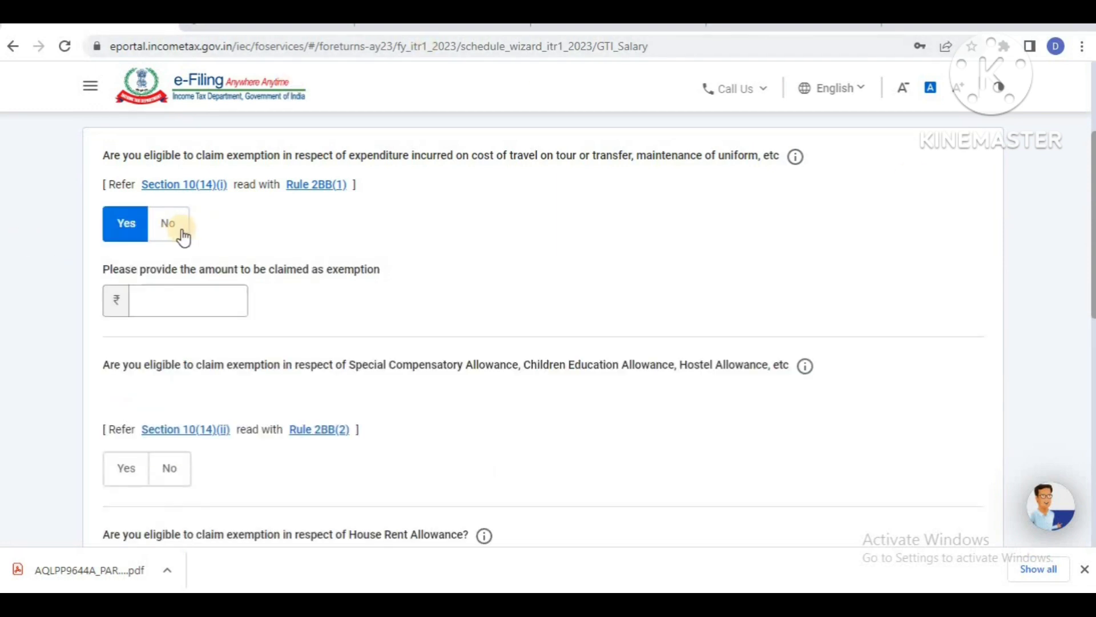
pyautogui.click(166, 301)
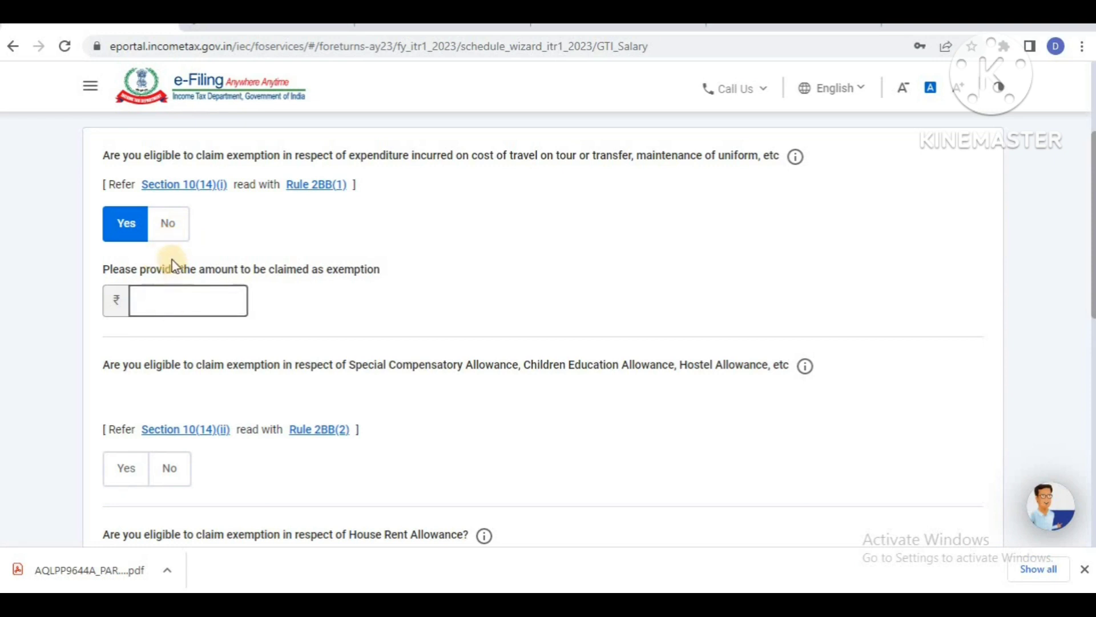
pyautogui.click(169, 225)
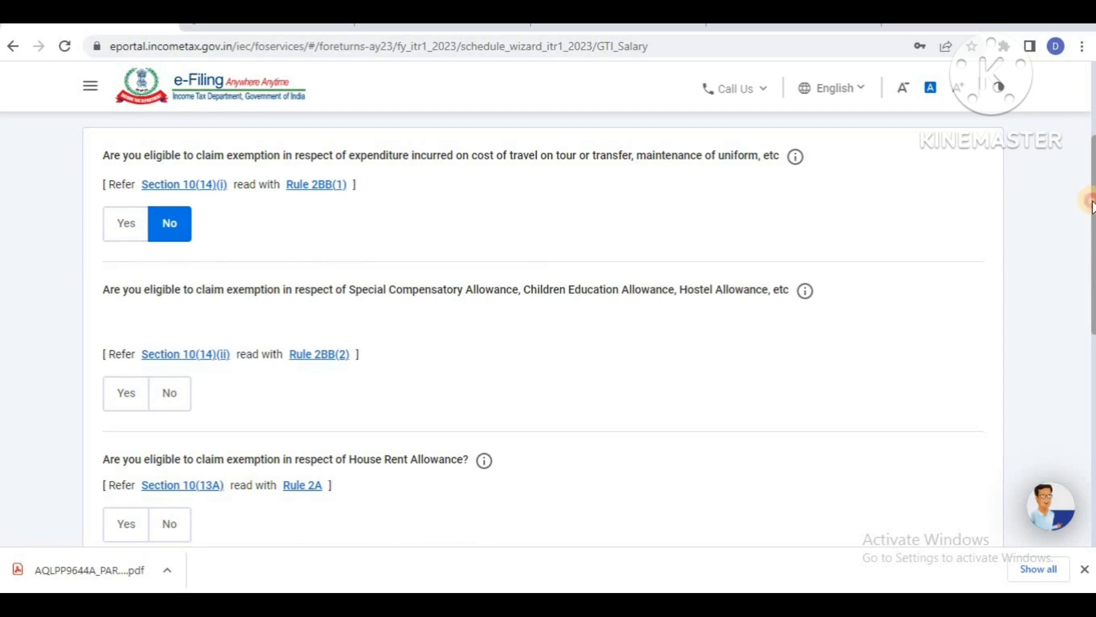
# Answer Yes to the Special Compensatory, Children Education and Hostel Allowance exemption and enter 1,200 as the claimed amount
pyautogui.moveTo(1091, 202); pyautogui.dragTo(1087, 252)
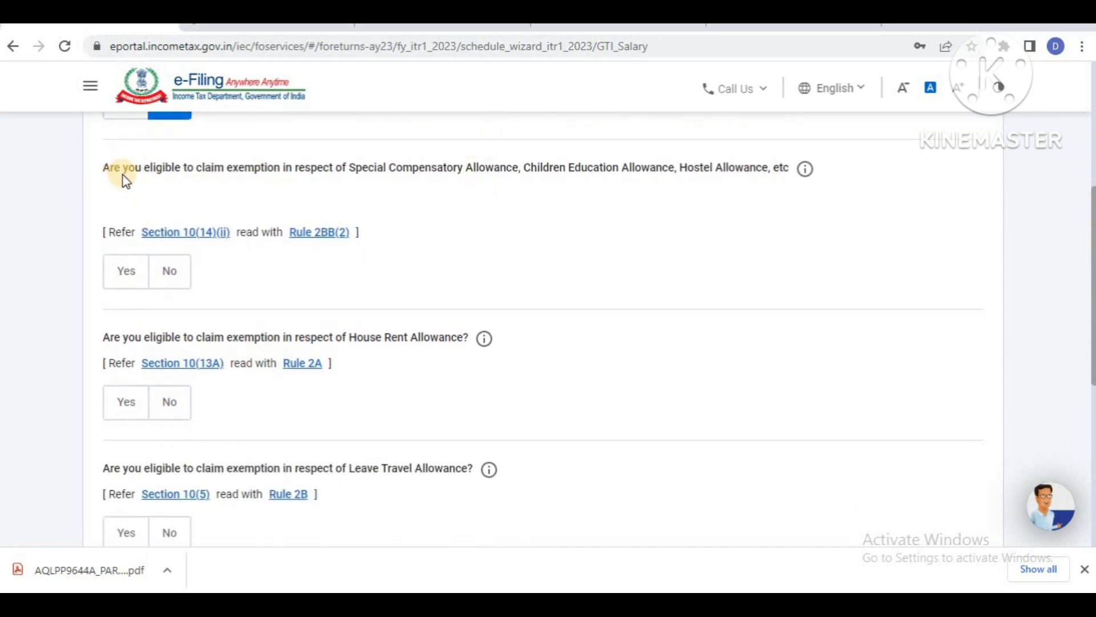
pyautogui.moveTo(105, 178); pyautogui.dragTo(780, 171)
pyautogui.click(711, 199)
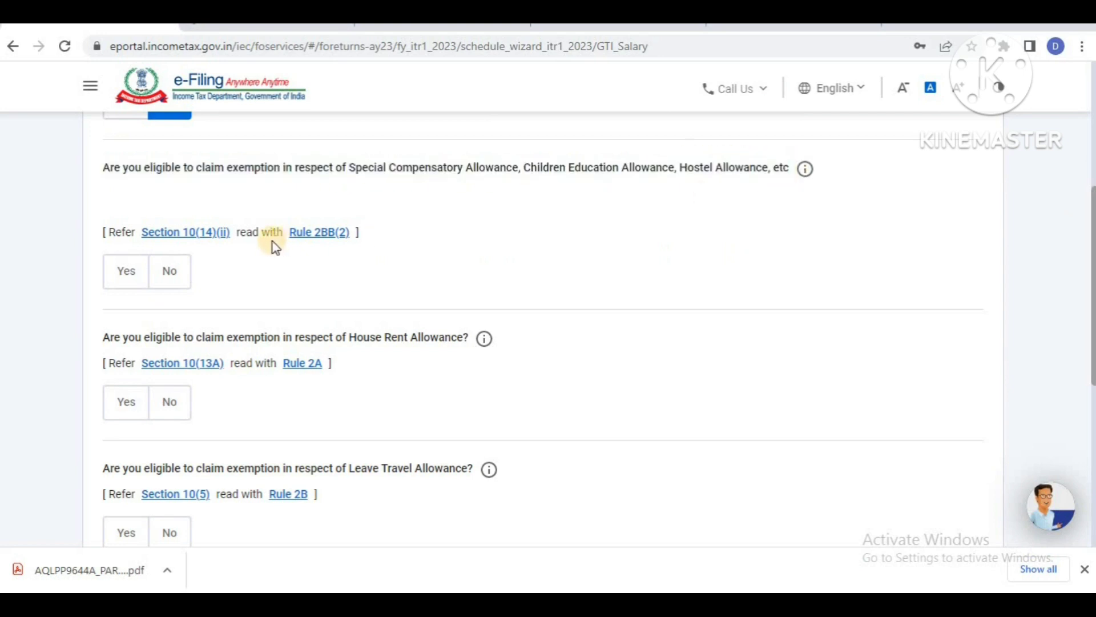
pyautogui.click(127, 271)
pyautogui.click(162, 347)
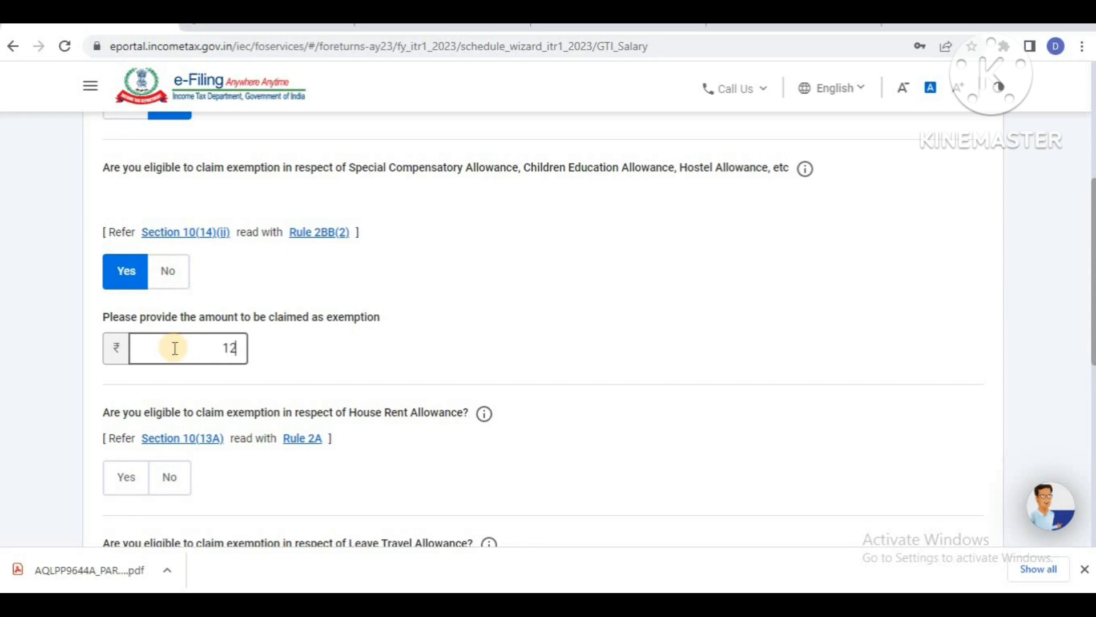
pyautogui.click(610, 267)
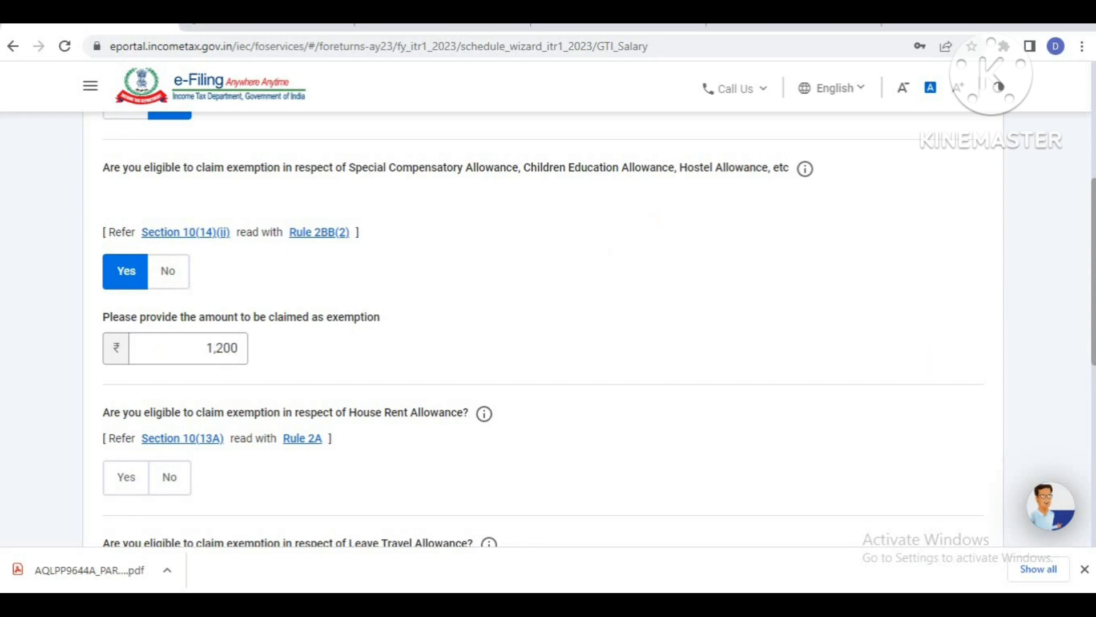
# Answer Yes to the House Rent Allowance exemption under Section 10(13A) and enter 52,132 as the claimed amount
pyautogui.moveTo(1092, 317); pyautogui.dragTo(1082, 413)
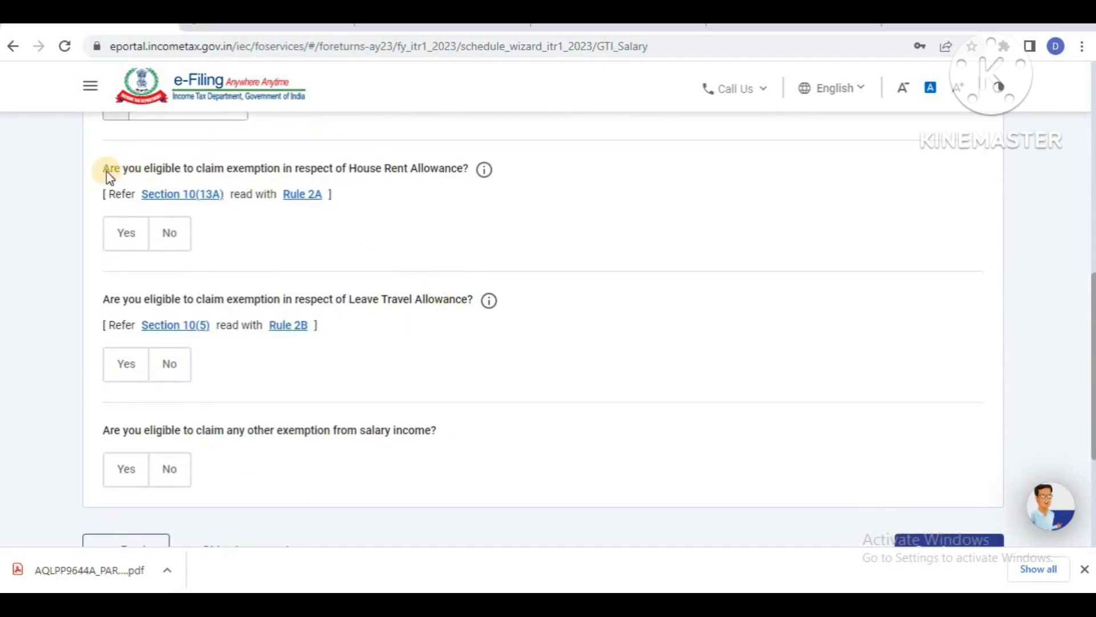
pyautogui.moveTo(105, 171); pyautogui.dragTo(460, 188)
pyautogui.click(443, 192)
pyautogui.click(124, 240)
pyautogui.click(154, 312)
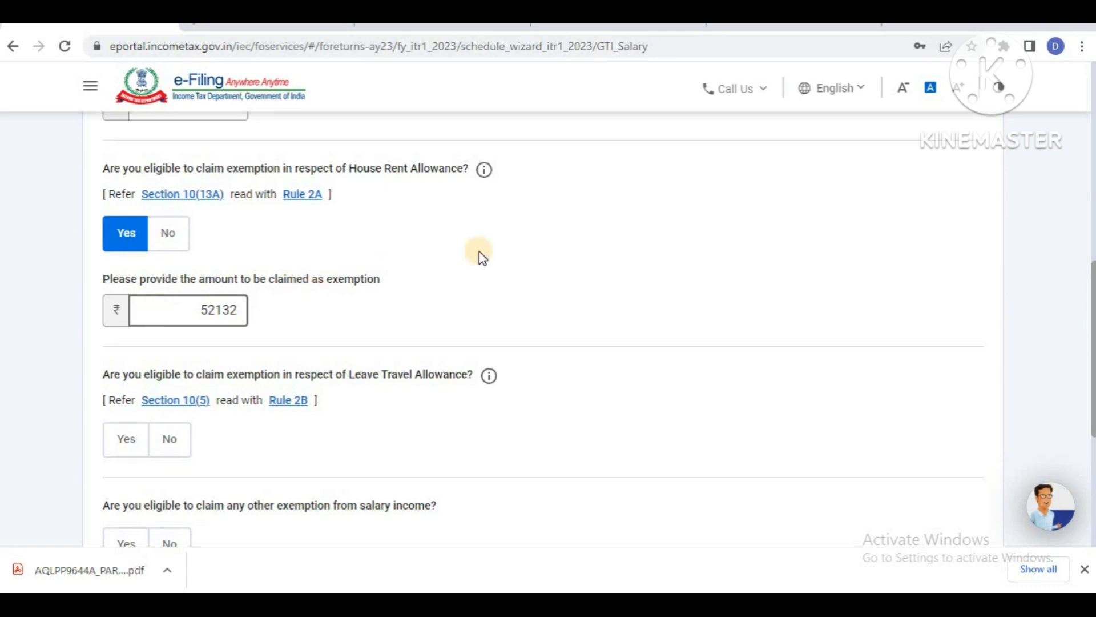
pyautogui.click(532, 242)
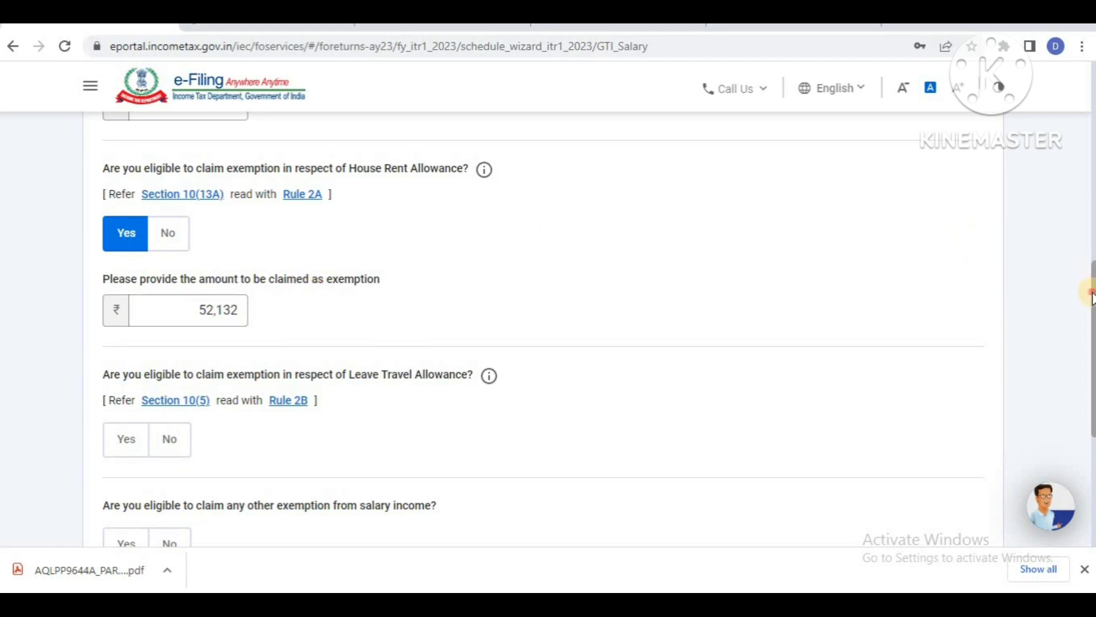
# Answer No to the Leave Travel Allowance exemption under Section 10(5)
pyautogui.moveTo(1090, 294); pyautogui.dragTo(1089, 369)
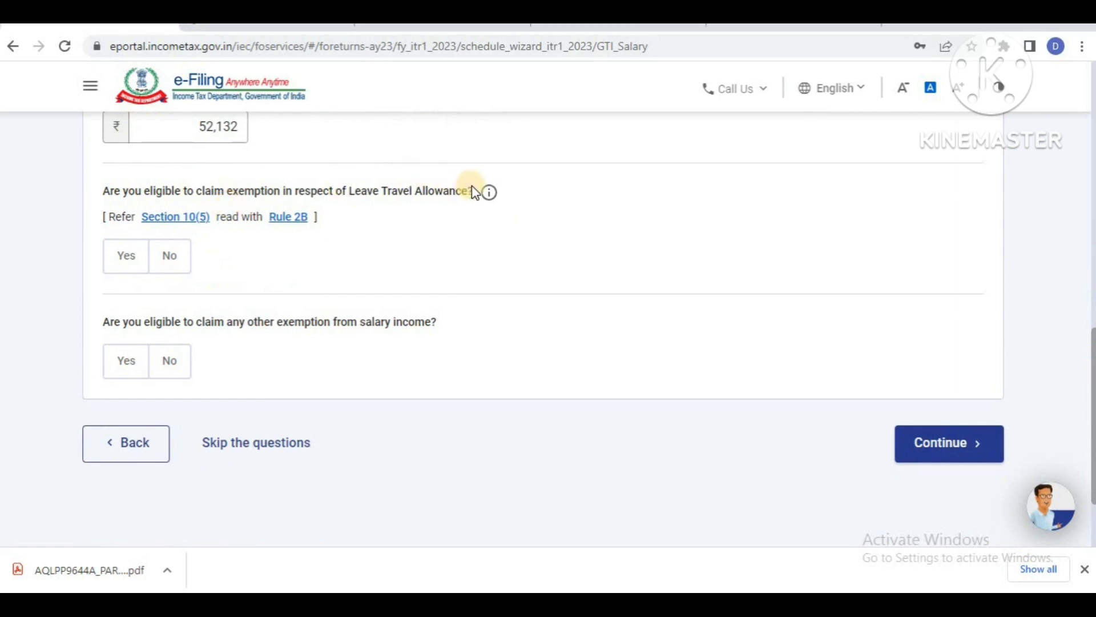
pyautogui.moveTo(474, 193); pyautogui.dragTo(324, 190)
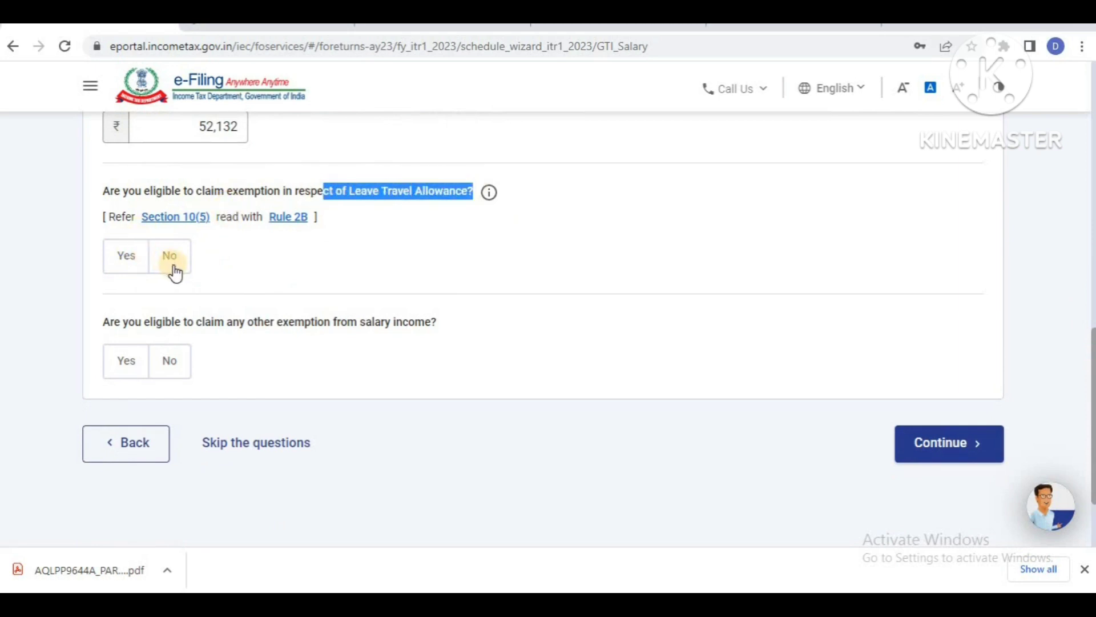
pyautogui.click(174, 268)
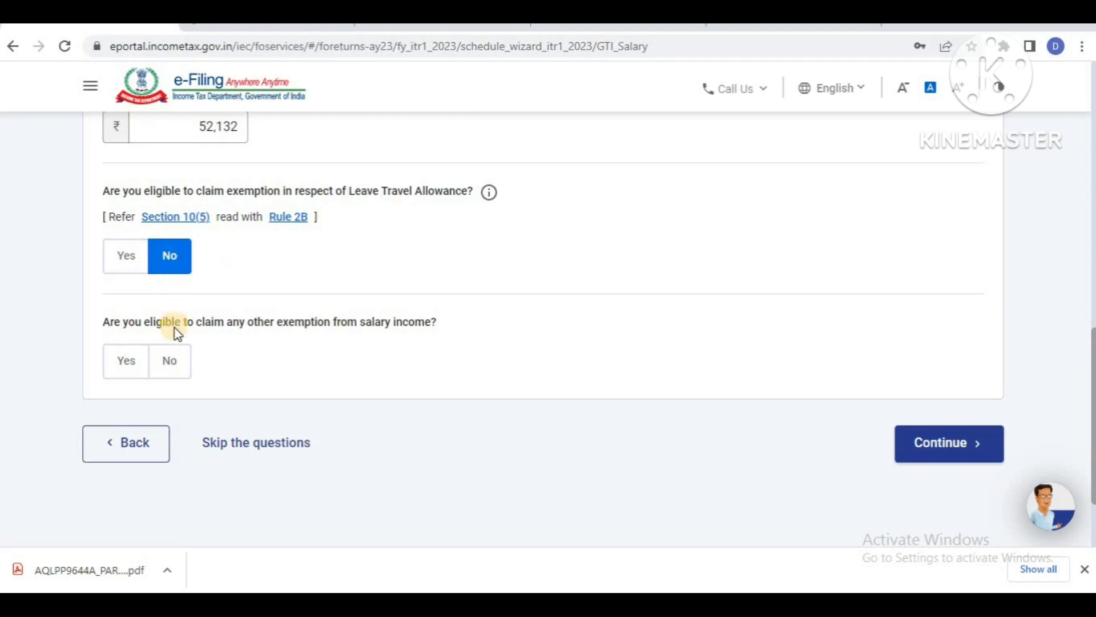
# Answer Yes to any other salary exemption and examine the listed types, such as gratuity, leave encashment and commuted pension
pyautogui.moveTo(105, 320); pyautogui.dragTo(247, 333)
pyautogui.moveTo(323, 330); pyautogui.dragTo(438, 341)
pyautogui.click(163, 358)
pyautogui.click(142, 364)
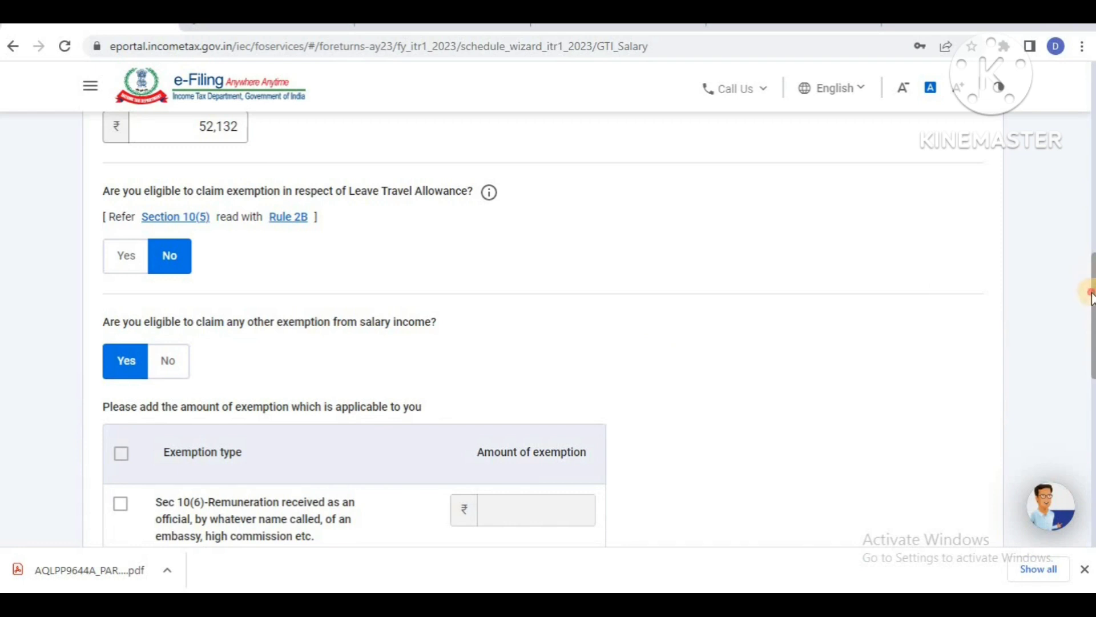
pyautogui.moveTo(1091, 299); pyautogui.dragTo(1089, 395)
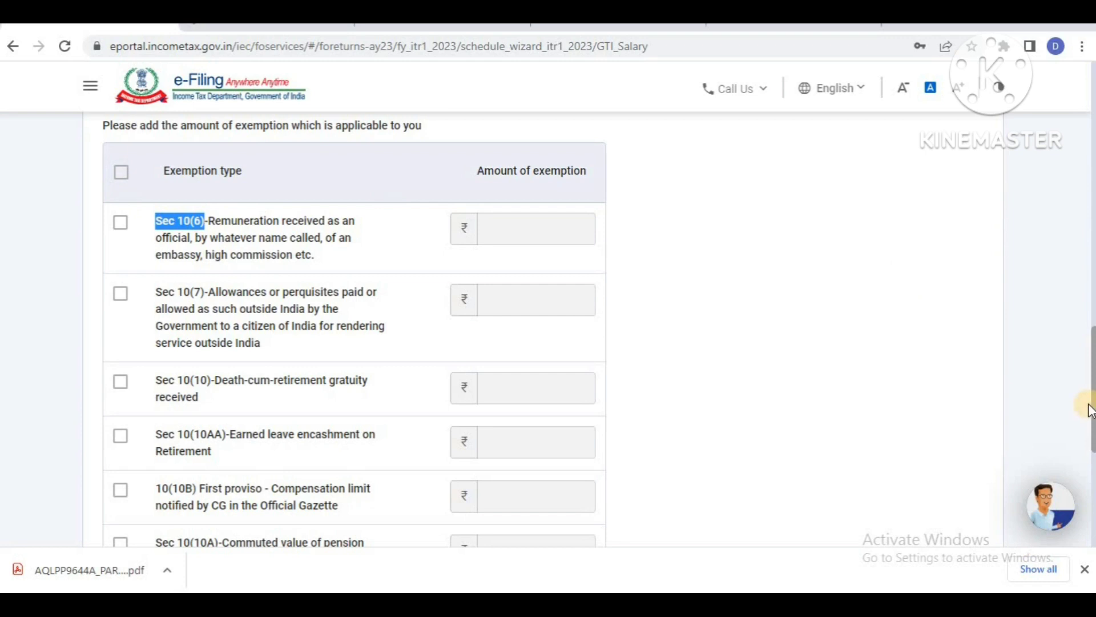
pyautogui.moveTo(1092, 405); pyautogui.dragTo(1092, 429)
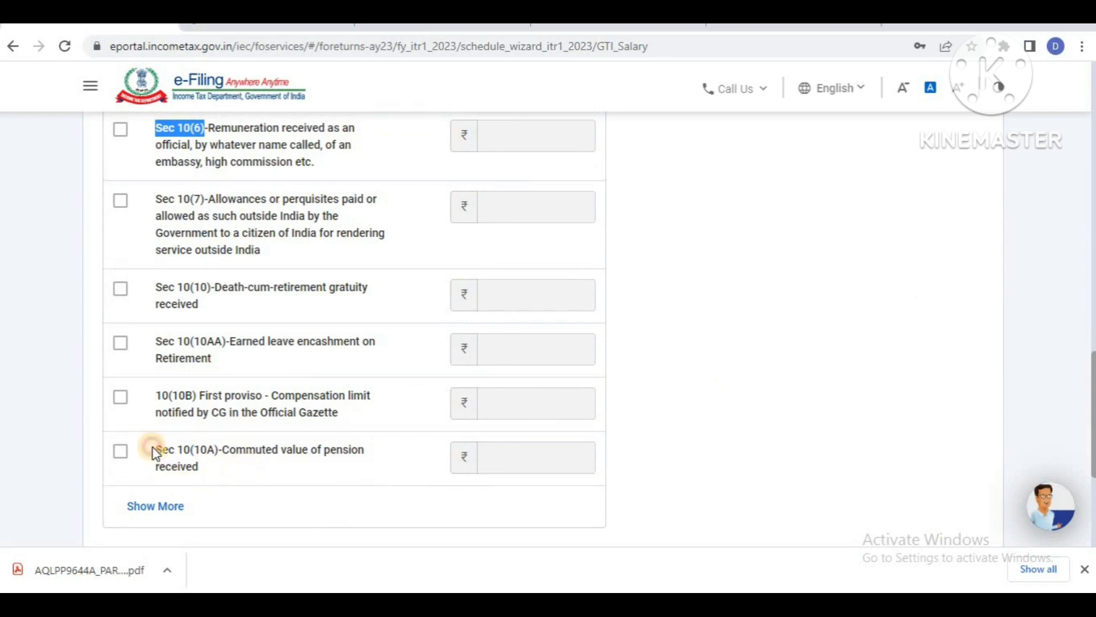
pyautogui.moveTo(155, 453); pyautogui.dragTo(345, 460)
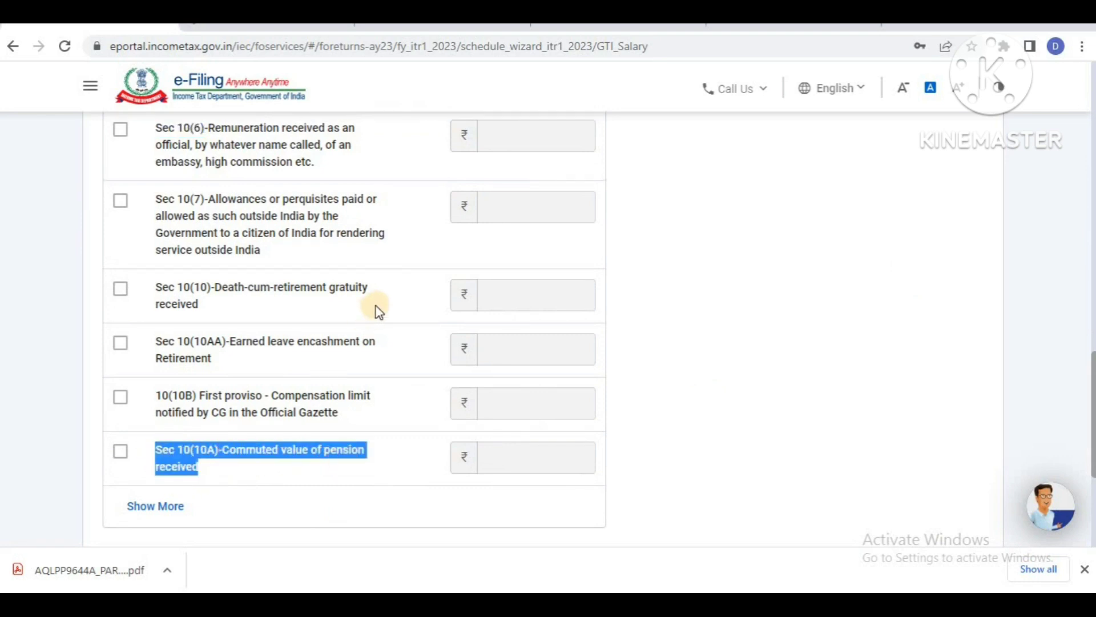
pyautogui.moveTo(368, 288); pyautogui.dragTo(180, 312)
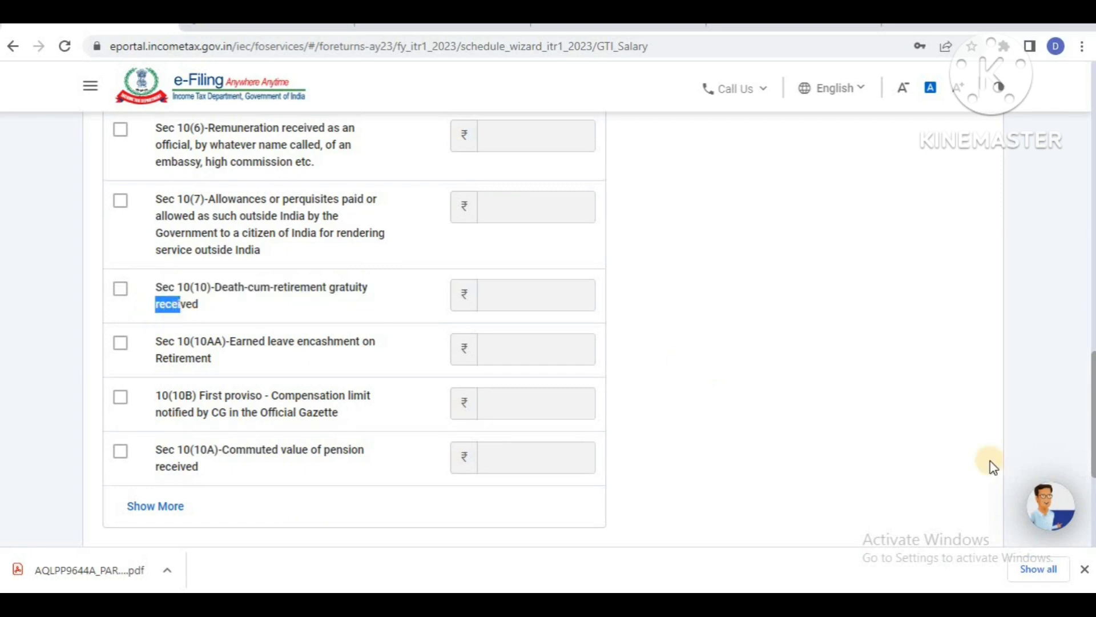
pyautogui.moveTo(1092, 450); pyautogui.dragTo(1091, 395)
# Answer No to any other exemption from salary income and continue to the income source details
pyautogui.click(191, 197)
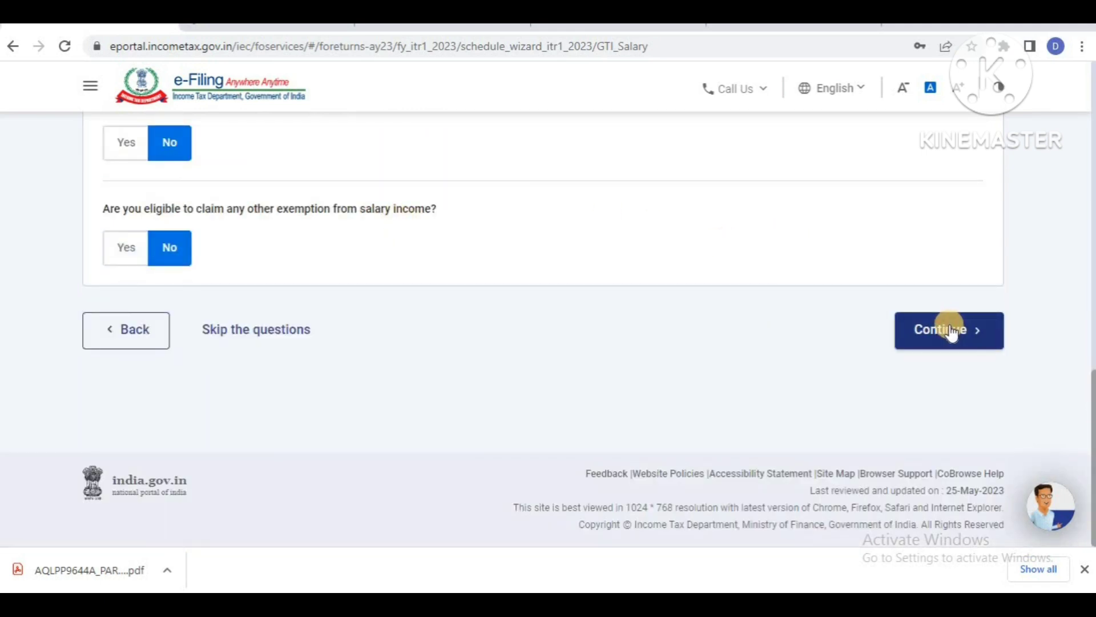
pyautogui.click(951, 333)
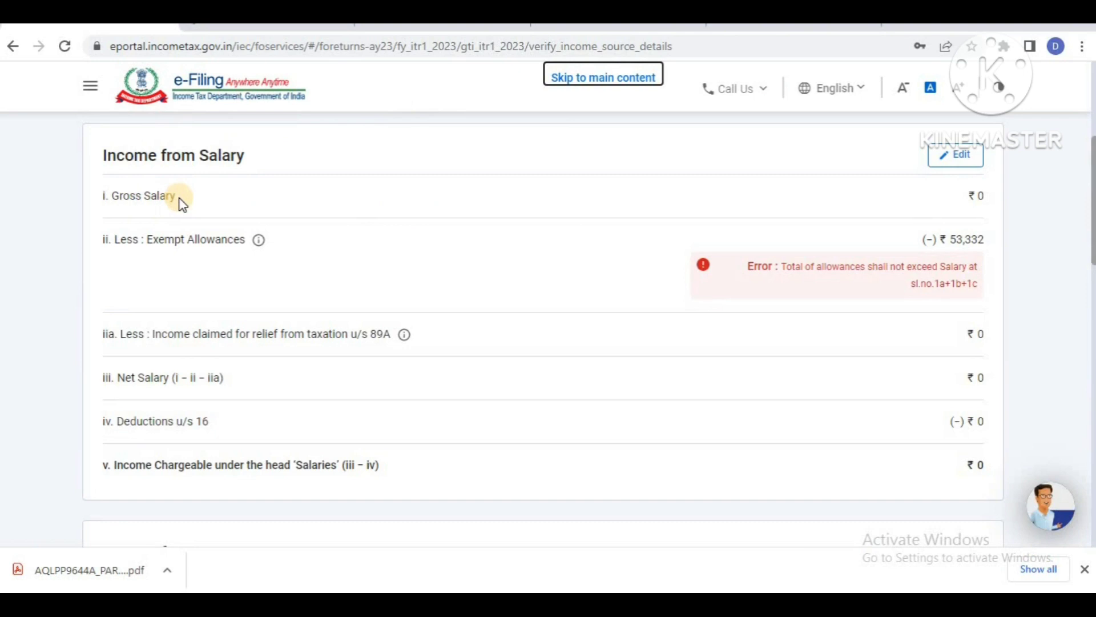
# Open Income from Salary for editing and set the salary as per section 17(1) to 8,33,000
pyautogui.moveTo(180, 200); pyautogui.dragTo(102, 196)
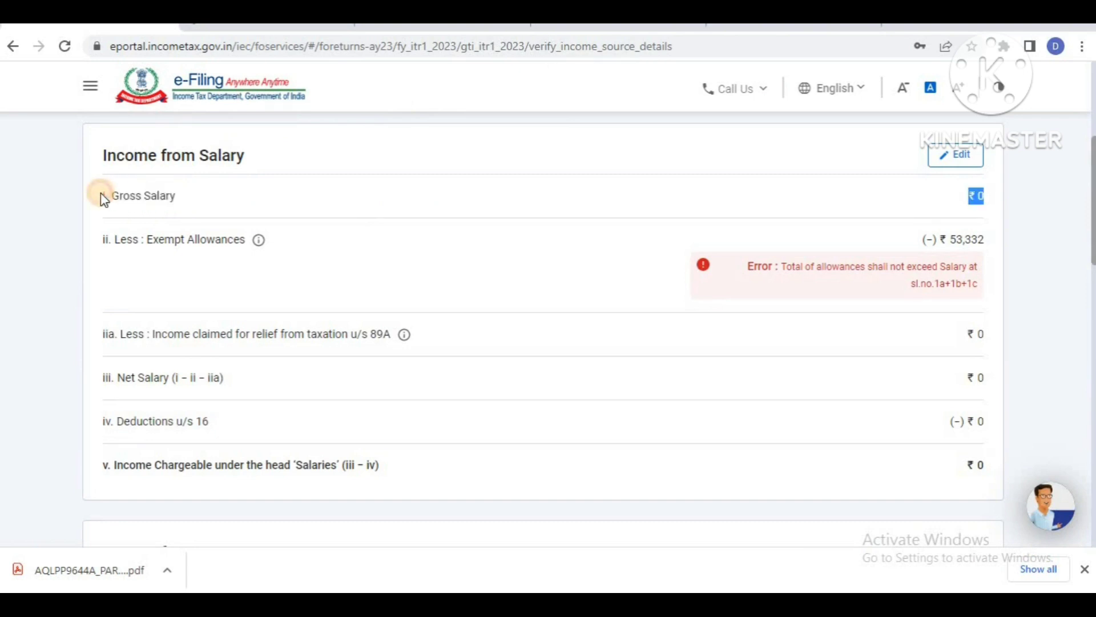
pyautogui.moveTo(177, 197); pyautogui.dragTo(101, 195)
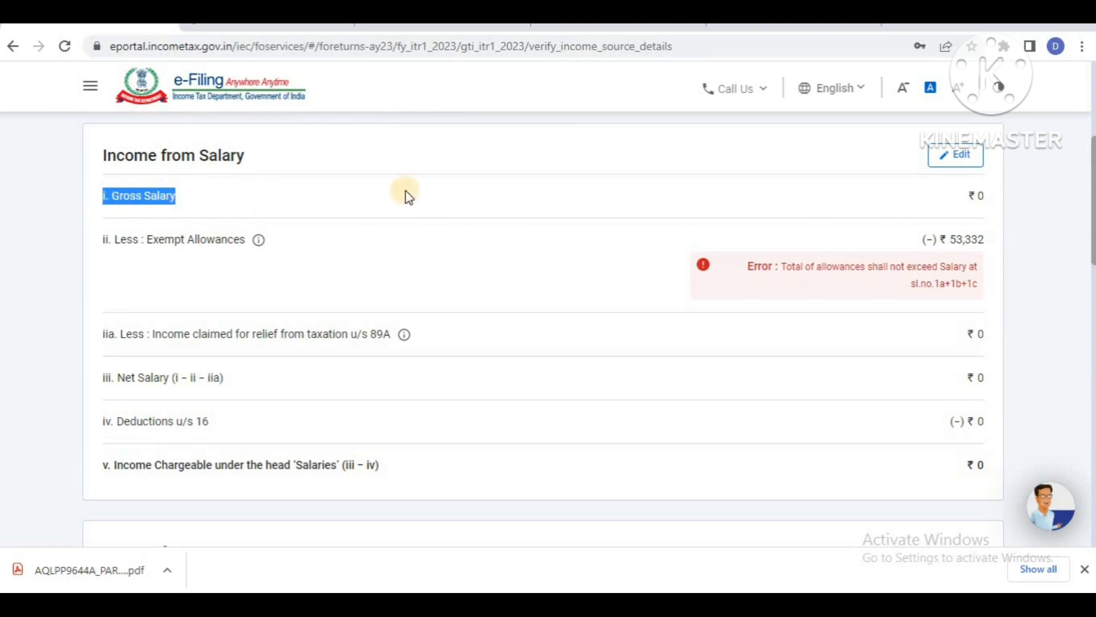
pyautogui.click(950, 160)
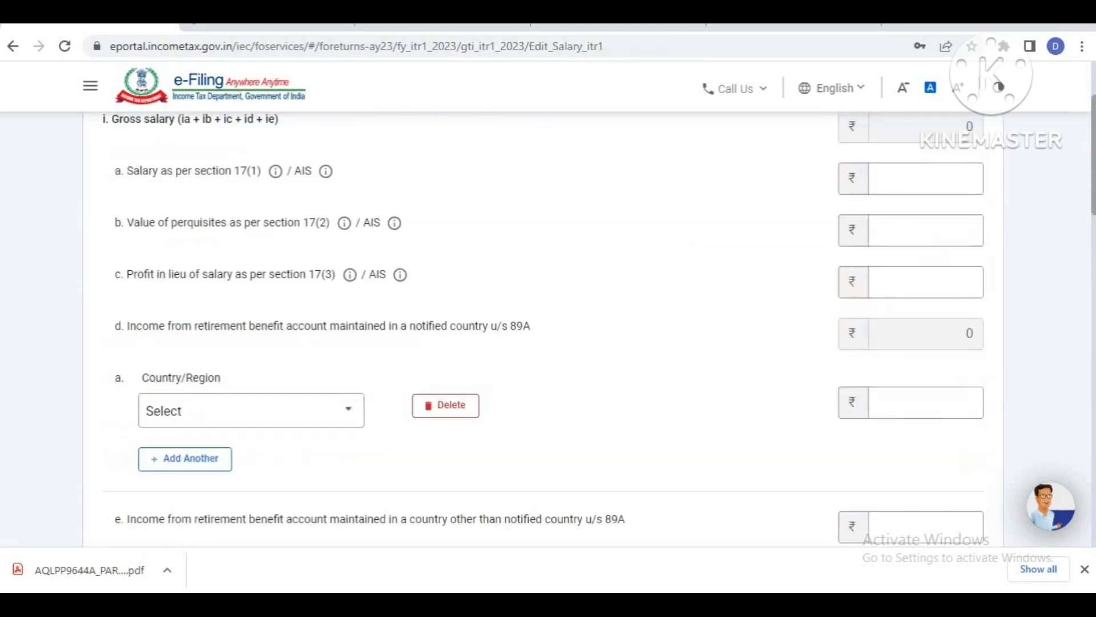
pyautogui.tripleClick(228, 168)
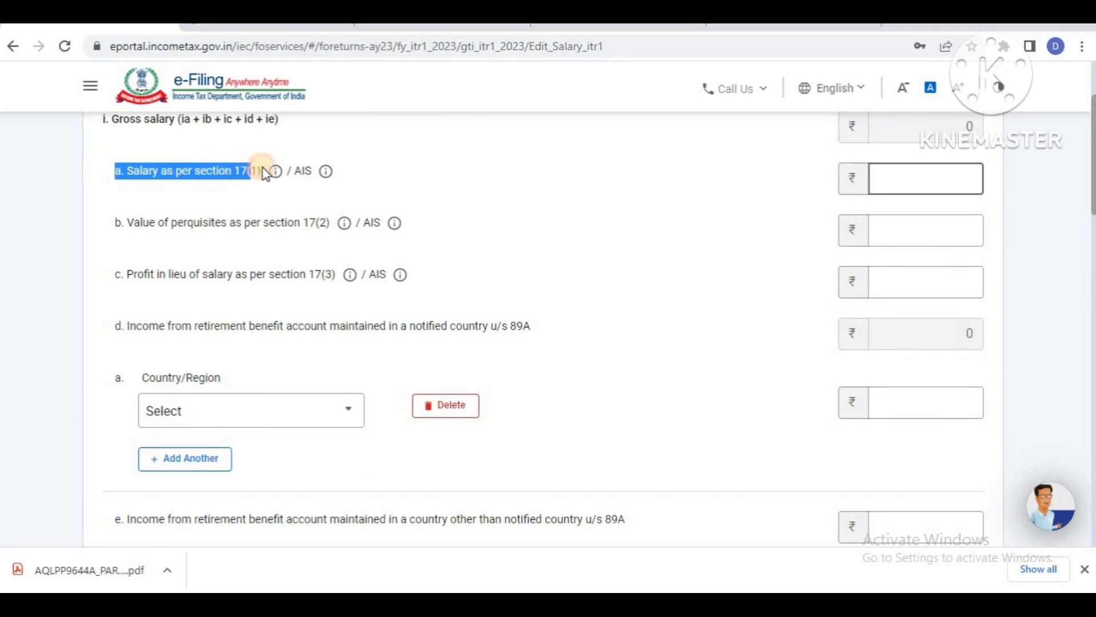
pyautogui.click(411, 173)
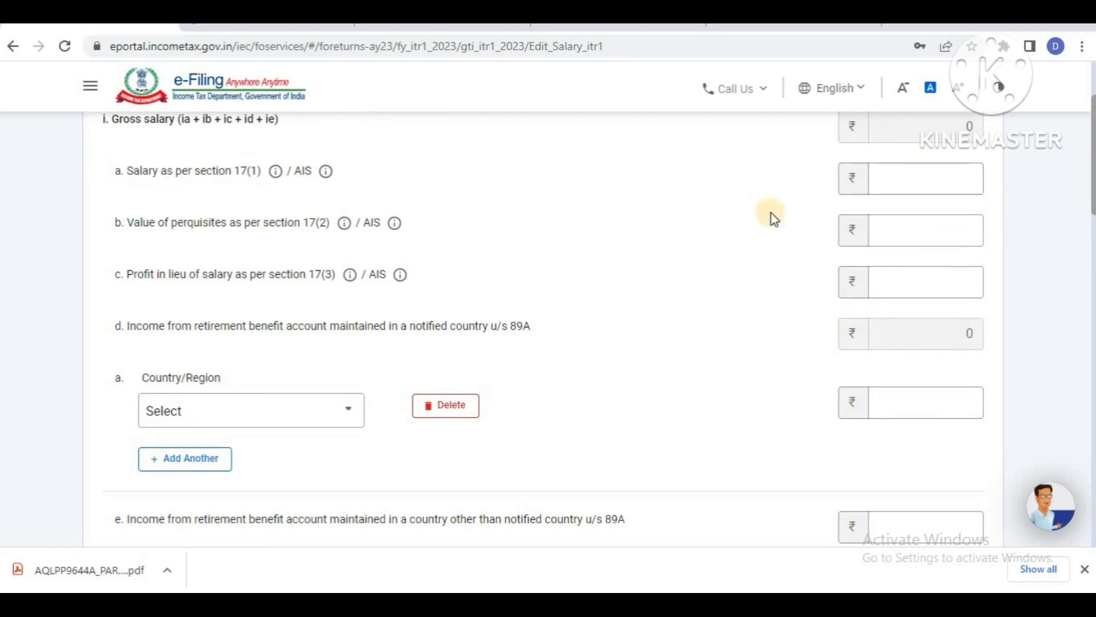
pyautogui.click(891, 170)
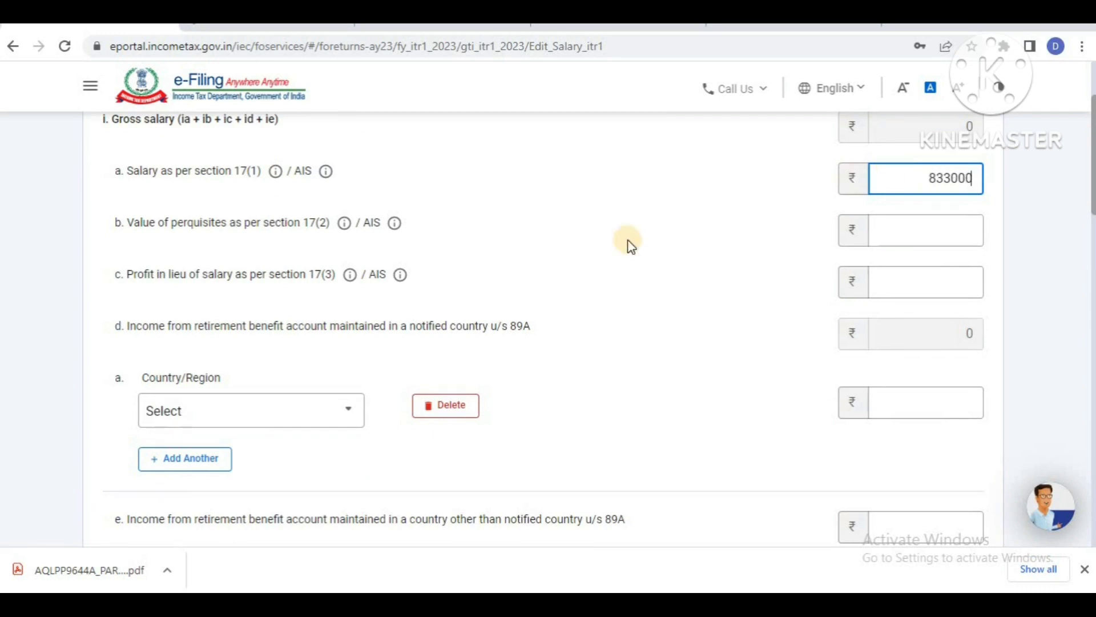
# Check the country options for notified-country retirement benefit income u/s 89A and delete that empty country row
pyautogui.click(313, 413)
pyautogui.click(313, 413)
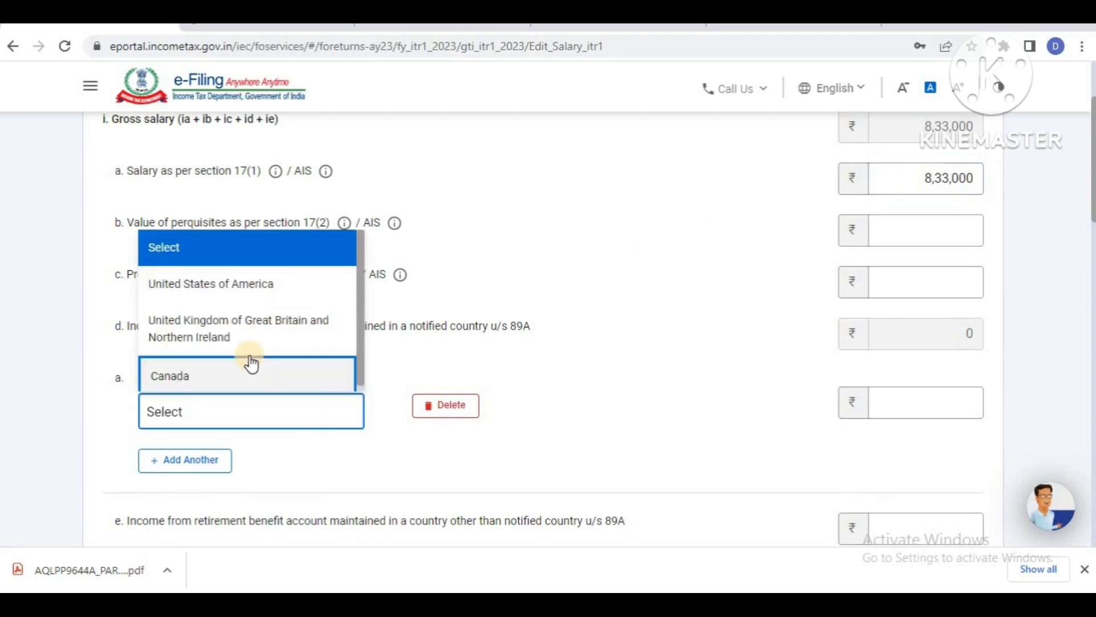
pyautogui.scroll(-2, 358, 204)
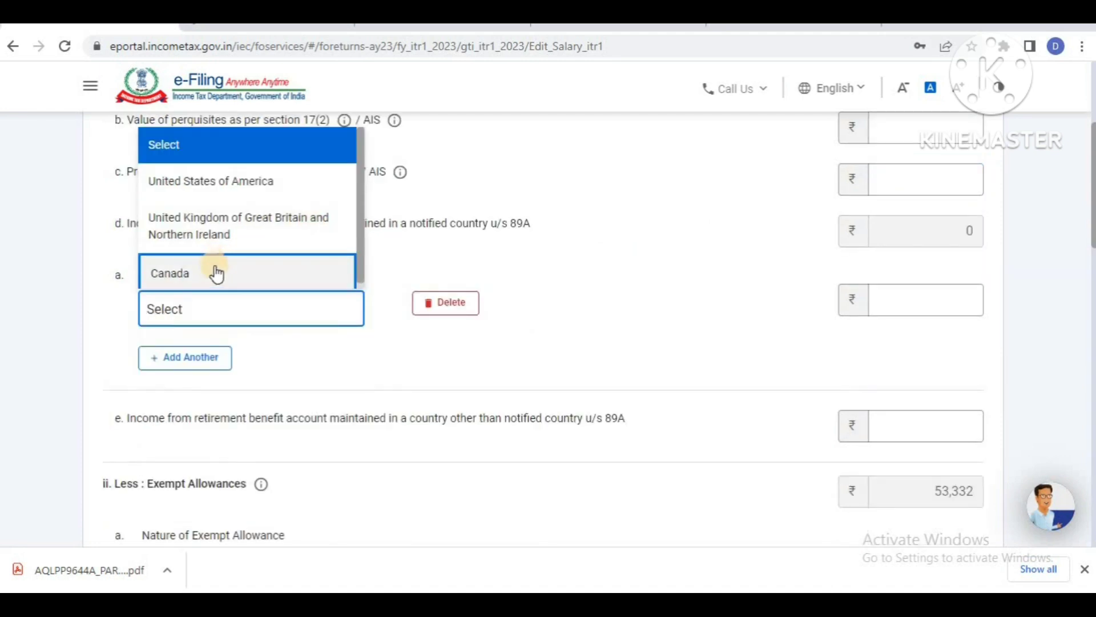
pyautogui.click(444, 310)
pyautogui.click(677, 375)
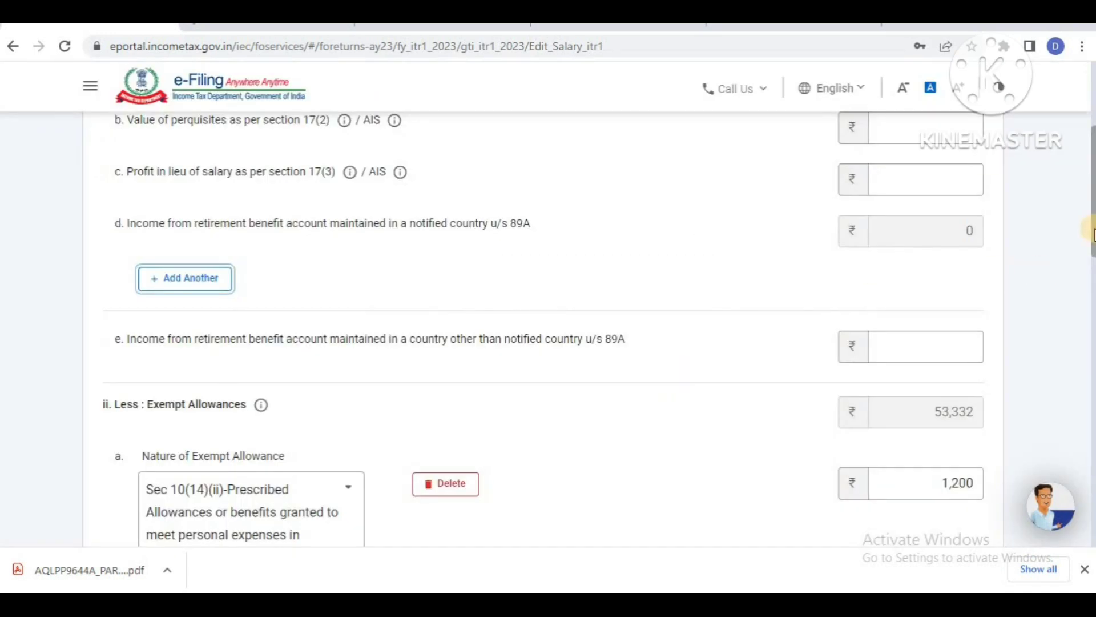
# Review the exempt allowances, net salary and standard deduction u/s 16(ia), and save the salary details
pyautogui.scroll(-3, 1092, 232)
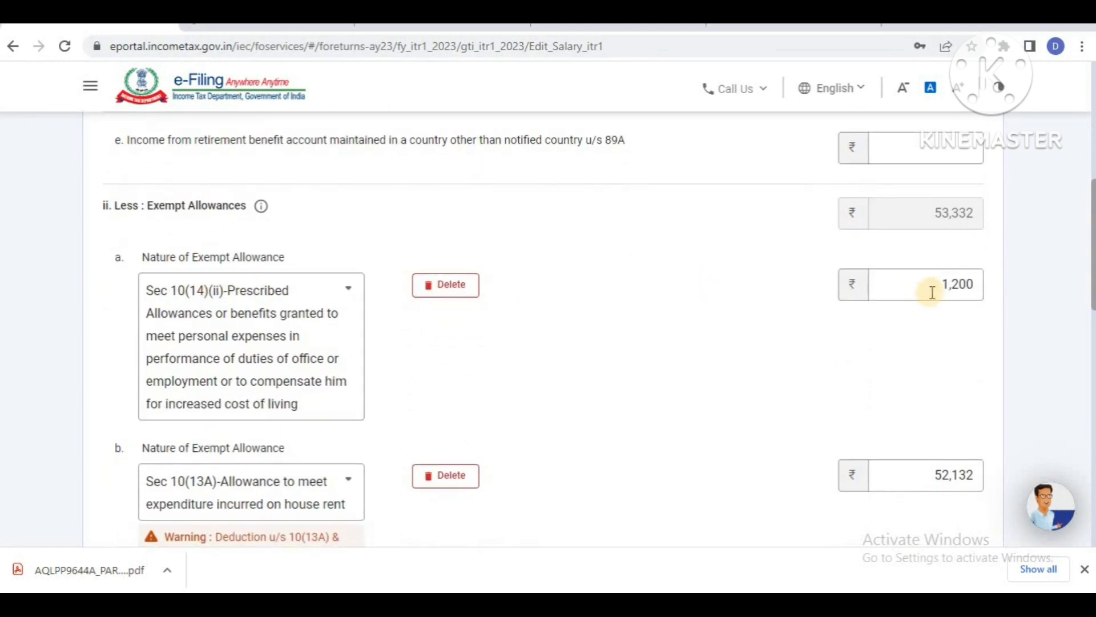
pyautogui.moveTo(1088, 303); pyautogui.dragTo(1091, 389)
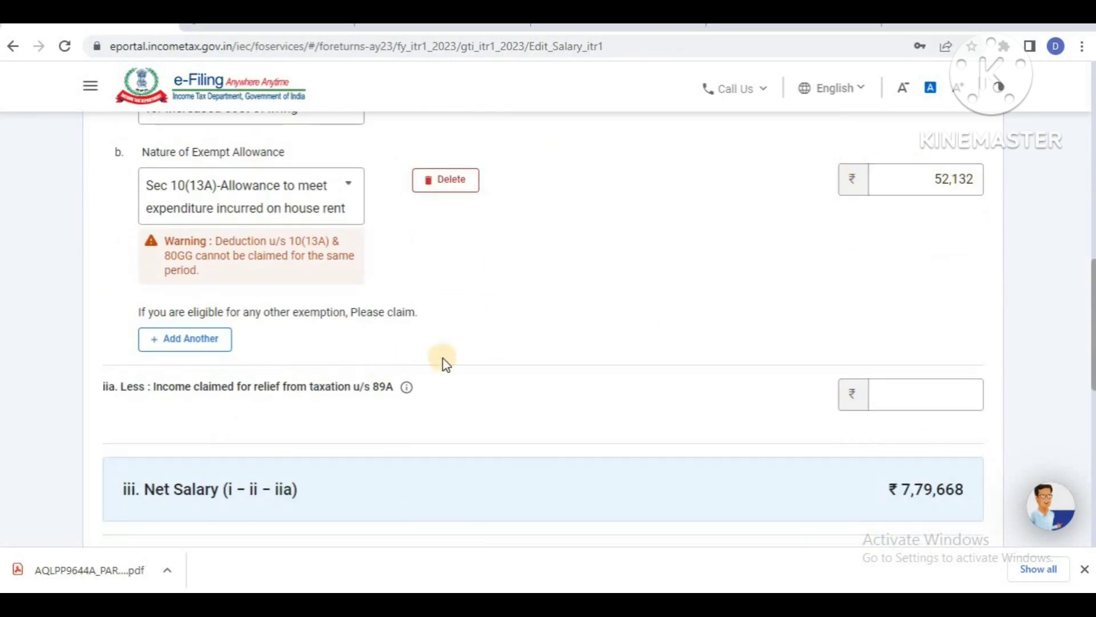
pyautogui.moveTo(1093, 275); pyautogui.dragTo(1094, 341)
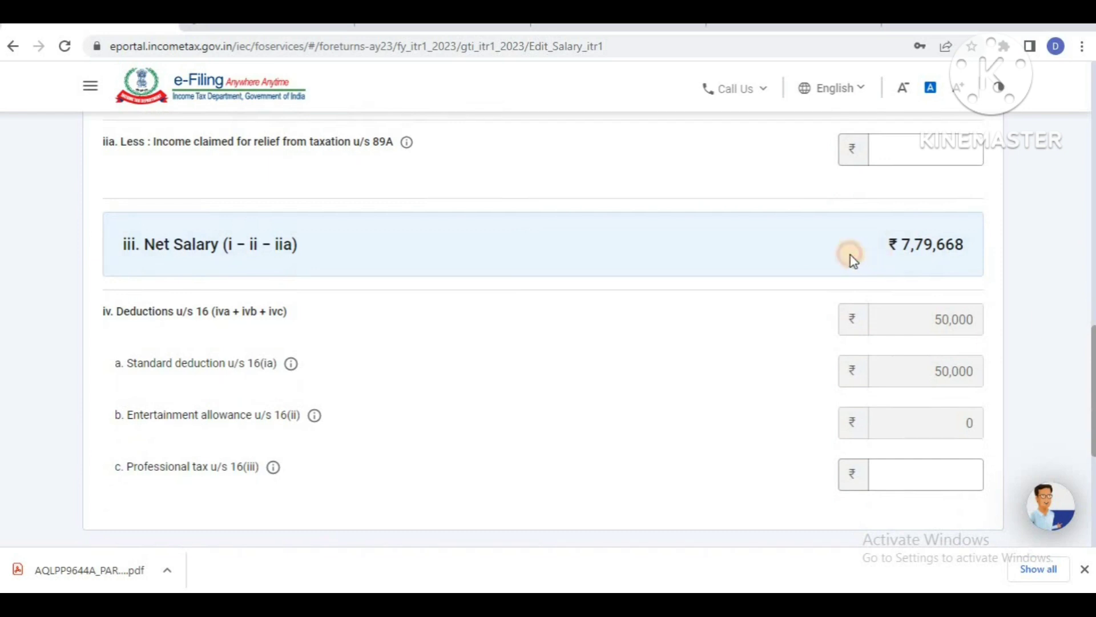
pyautogui.moveTo(852, 244); pyautogui.dragTo(954, 244)
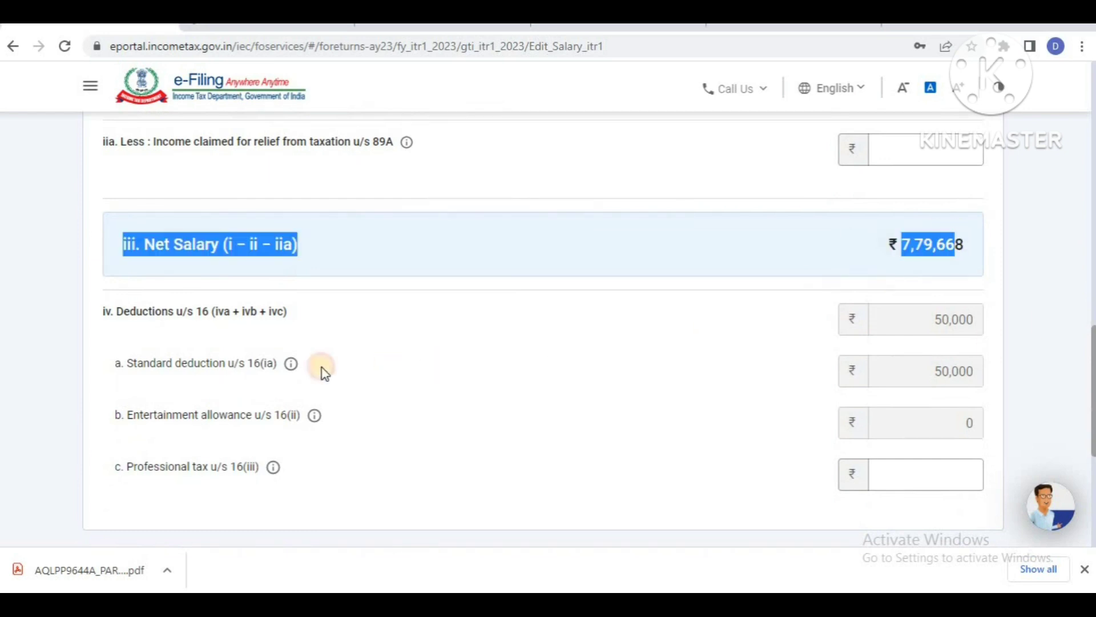
pyautogui.moveTo(103, 357); pyautogui.dragTo(362, 362)
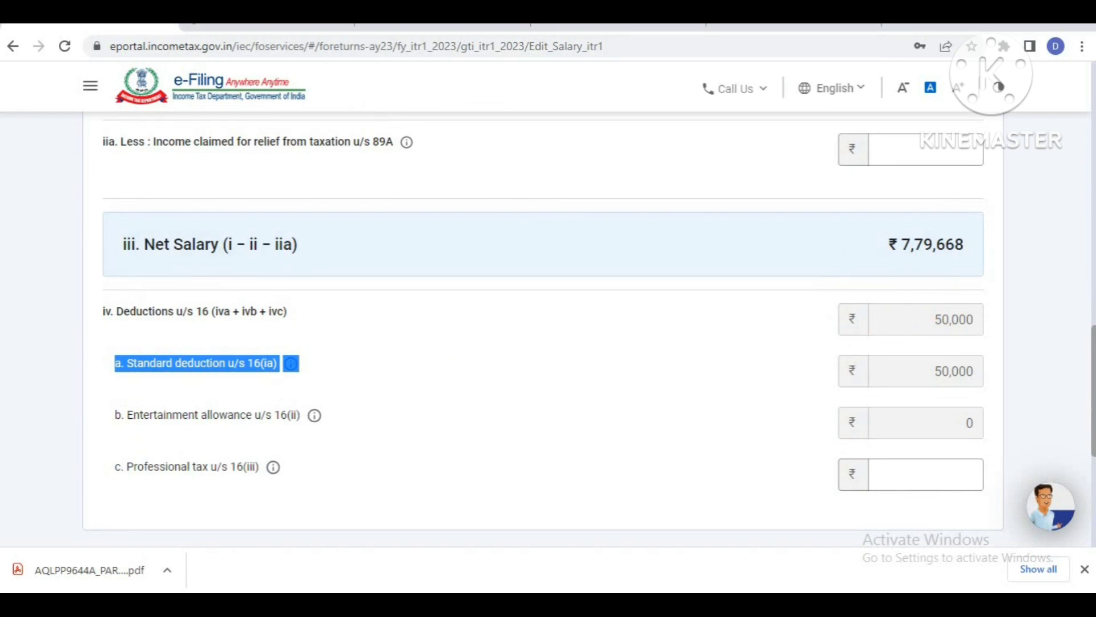
pyautogui.scroll(-4, 548, 319)
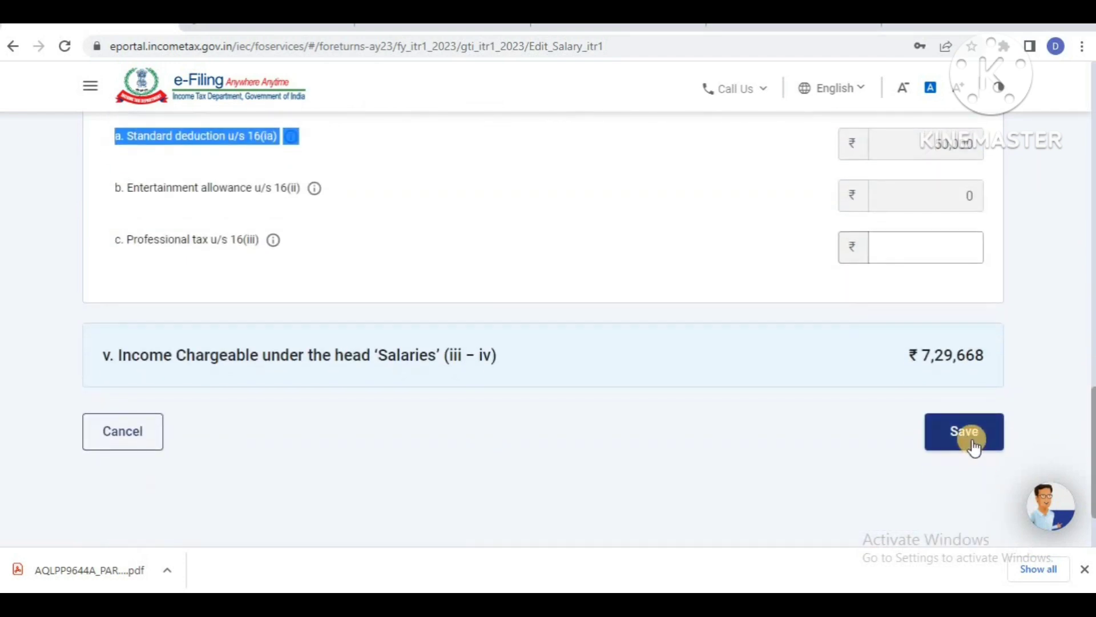
pyautogui.click(975, 447)
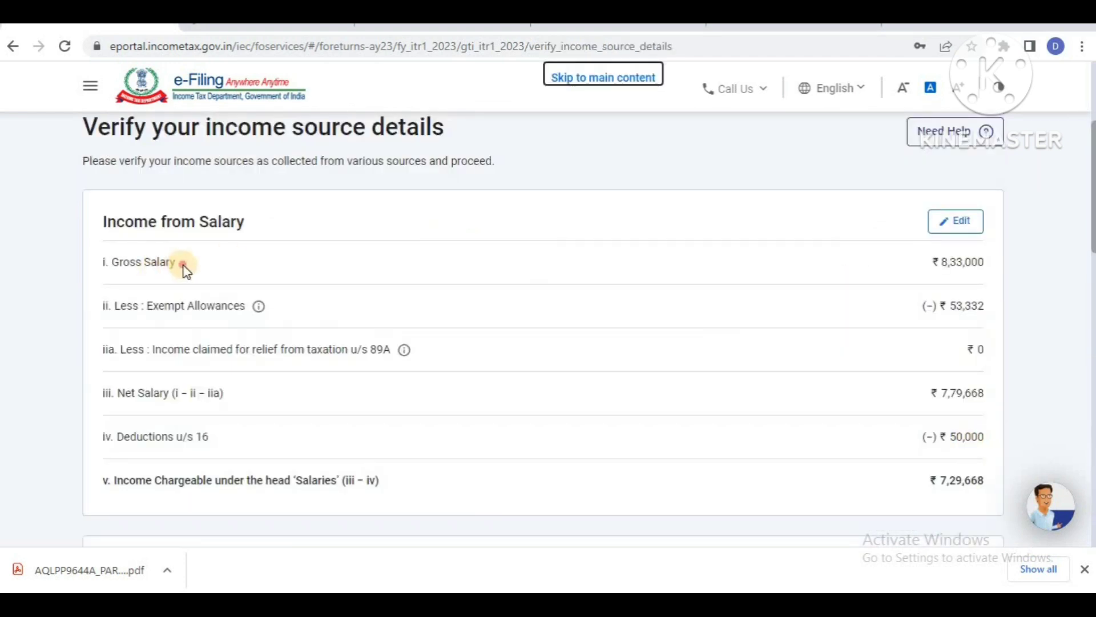
# Check the Income from Salary summary against the income chargeable under Salaries in the Form 16 Part B PDF
pyautogui.moveTo(183, 264); pyautogui.dragTo(93, 259)
pyautogui.moveTo(310, 306); pyautogui.dragTo(44, 294)
pyautogui.click(361, 288)
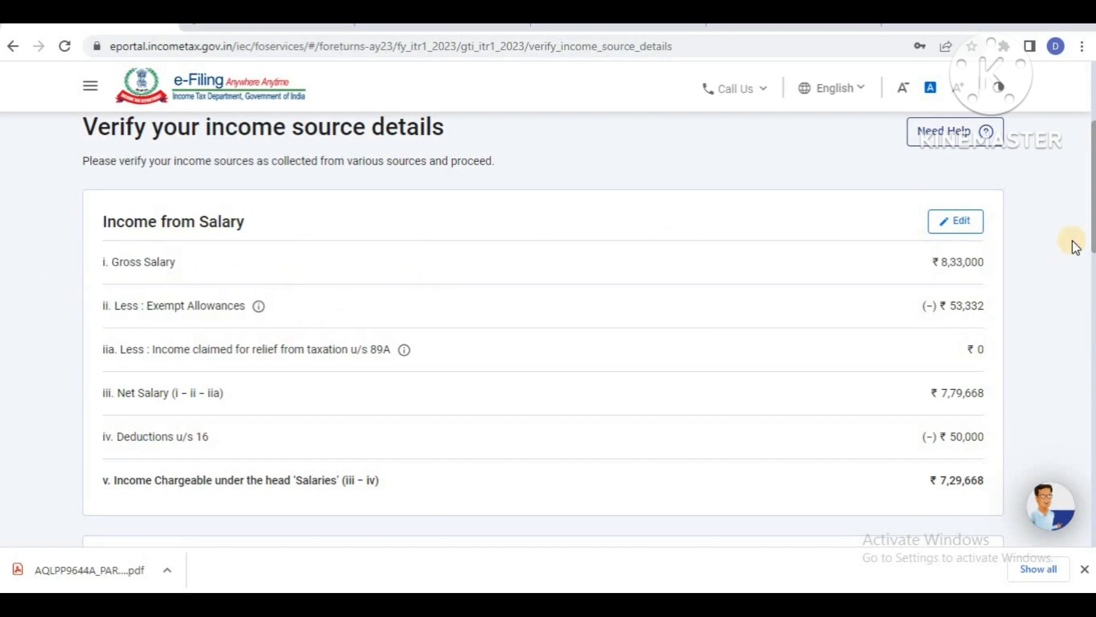
pyautogui.moveTo(1088, 223); pyautogui.dragTo(1060, 287)
pyautogui.moveTo(998, 332)
pyautogui.mouseDown()
pyautogui.moveTo(942, 334)
pyautogui.moveTo(991, 346)
pyautogui.moveTo(988, 332)
pyautogui.mouseUp()
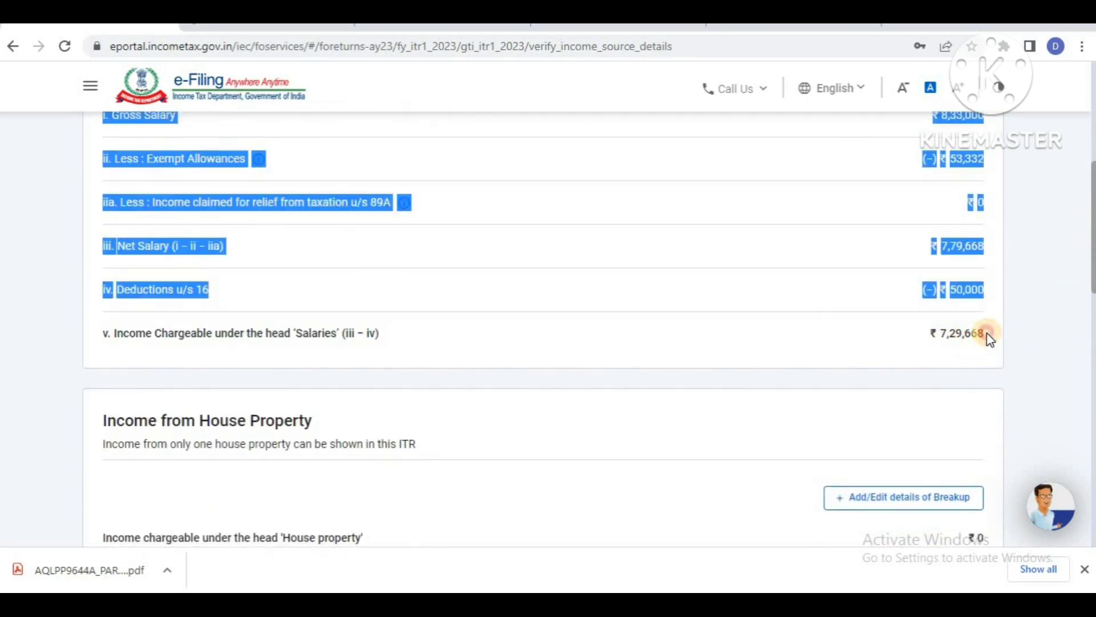
pyautogui.click(1022, 346)
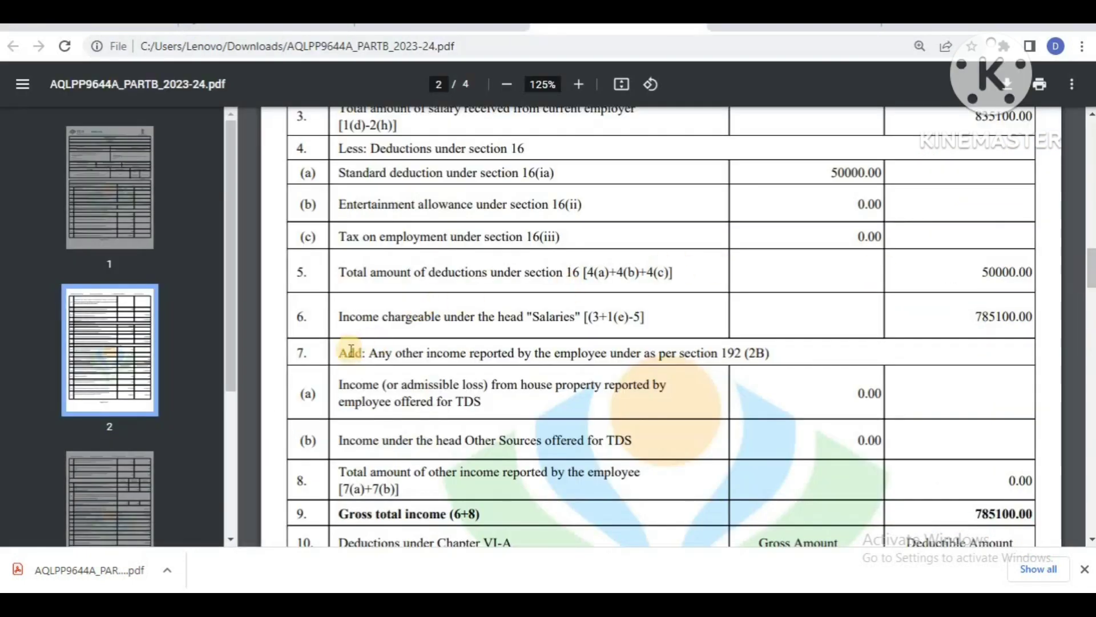
pyautogui.moveTo(328, 315); pyautogui.dragTo(865, 315)
pyautogui.click(864, 312)
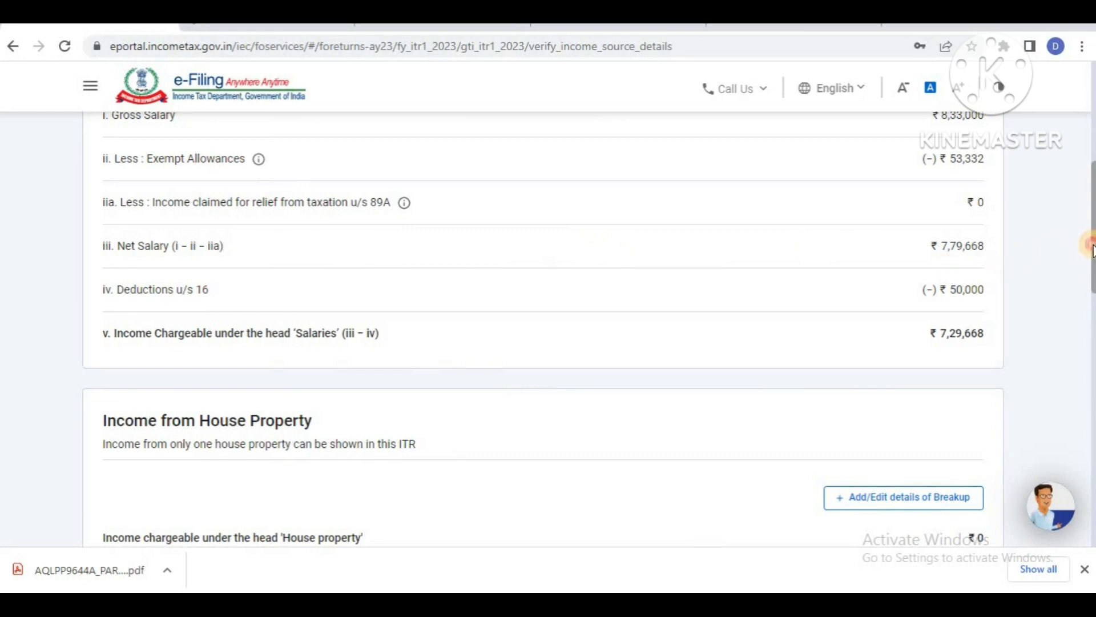
# Add a house property of type Self Occupied under Income from House Property
pyautogui.moveTo(1091, 245); pyautogui.dragTo(1091, 301)
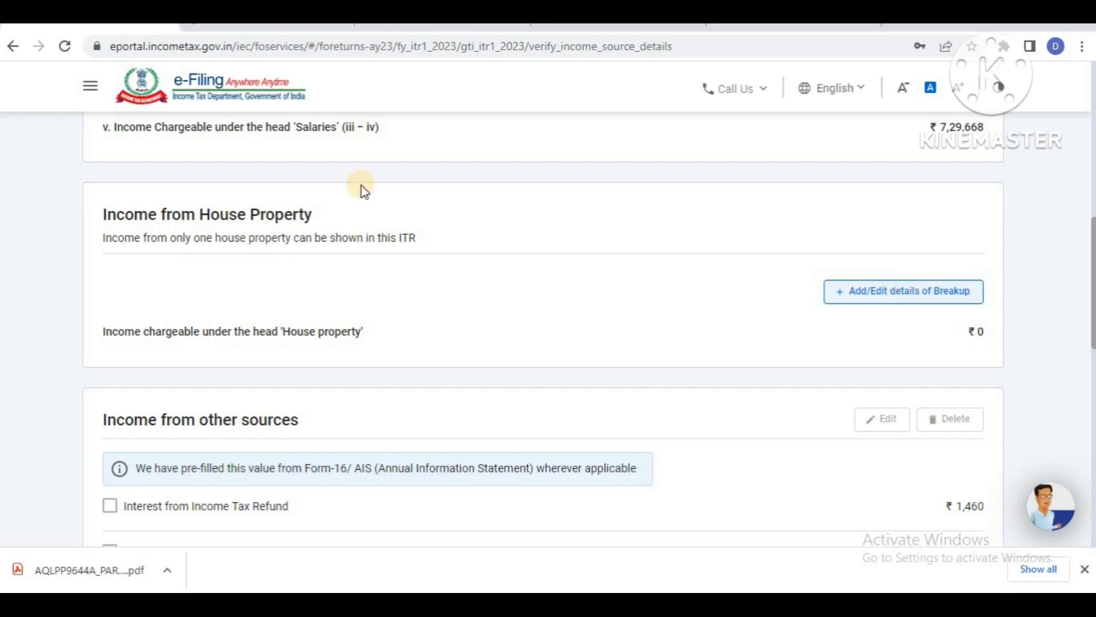
pyautogui.moveTo(98, 215); pyautogui.dragTo(315, 216)
pyautogui.click(508, 246)
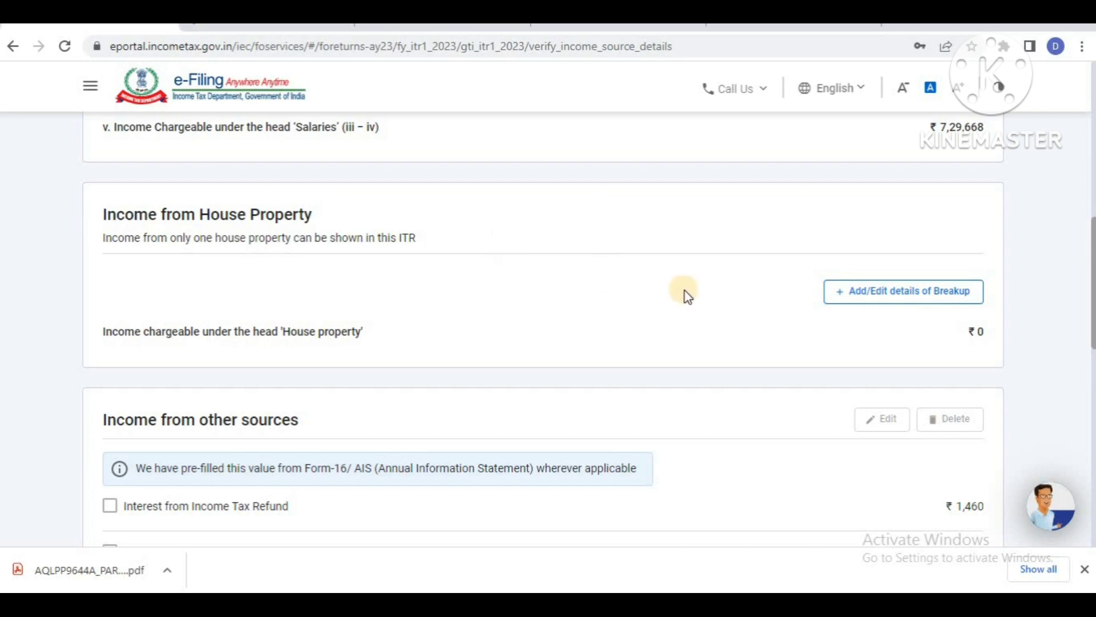
pyautogui.click(892, 301)
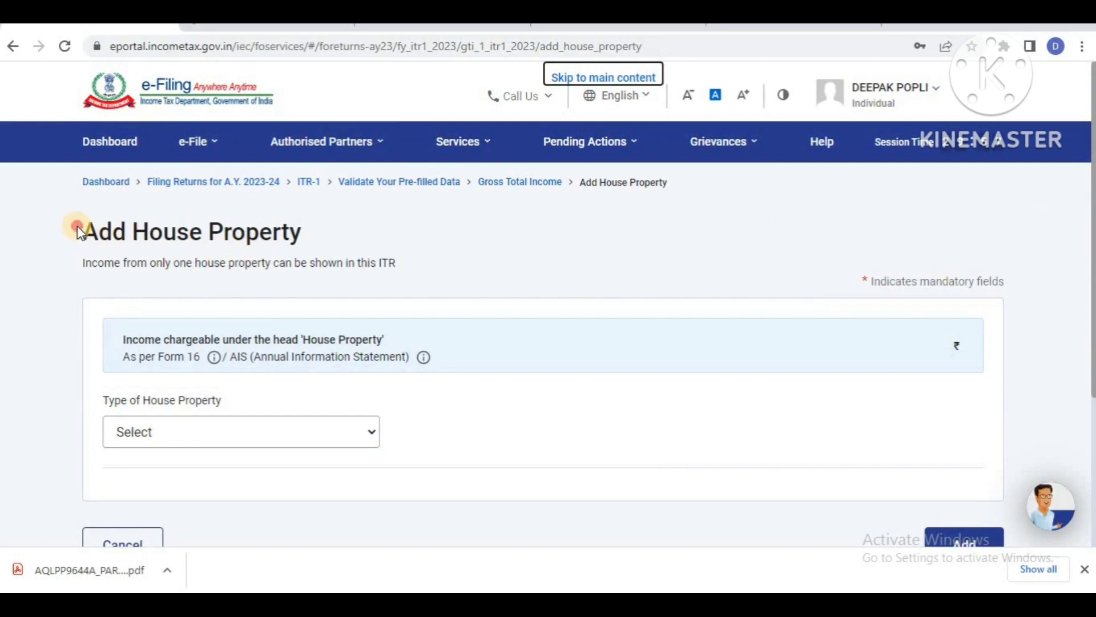
pyautogui.moveTo(77, 225); pyautogui.dragTo(355, 226)
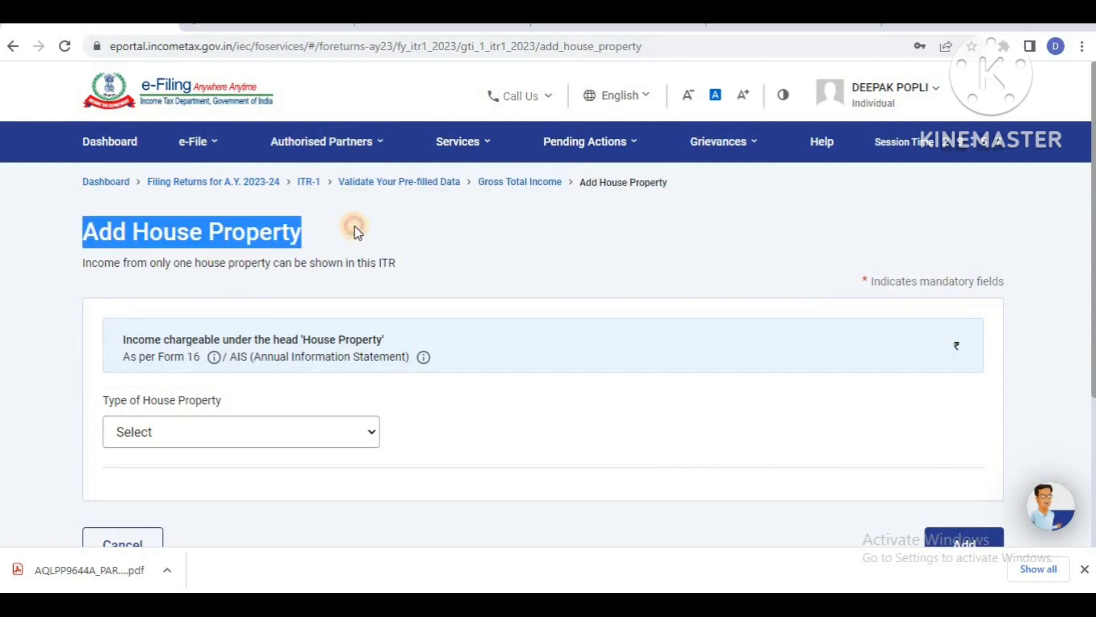
pyautogui.click(227, 430)
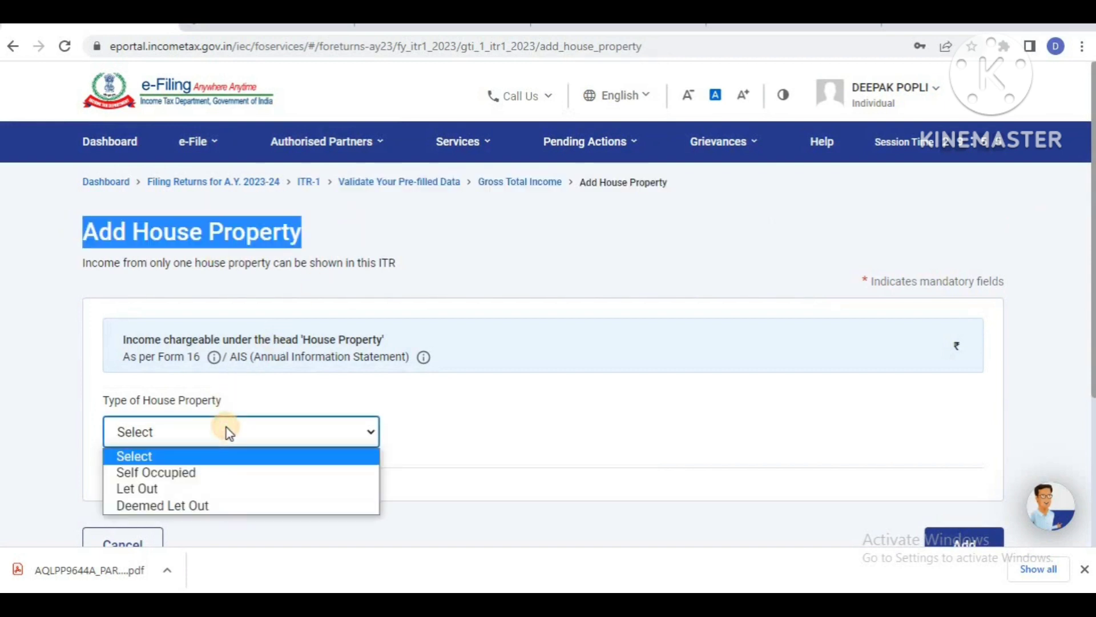
pyautogui.click(192, 473)
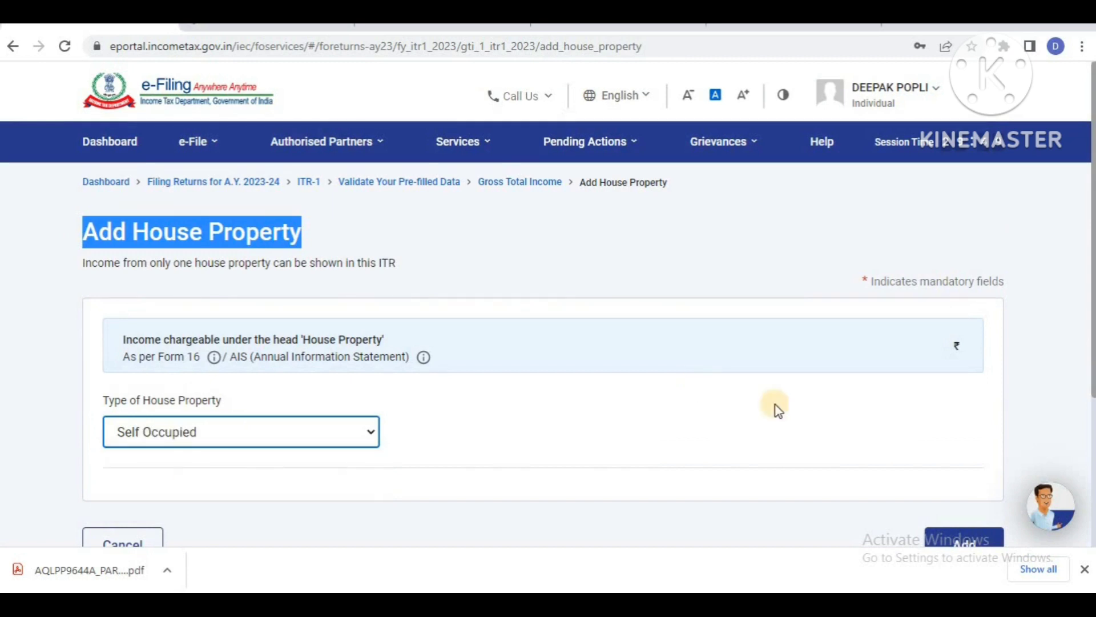
pyautogui.moveTo(1092, 283); pyautogui.dragTo(1089, 357)
pyautogui.click(949, 394)
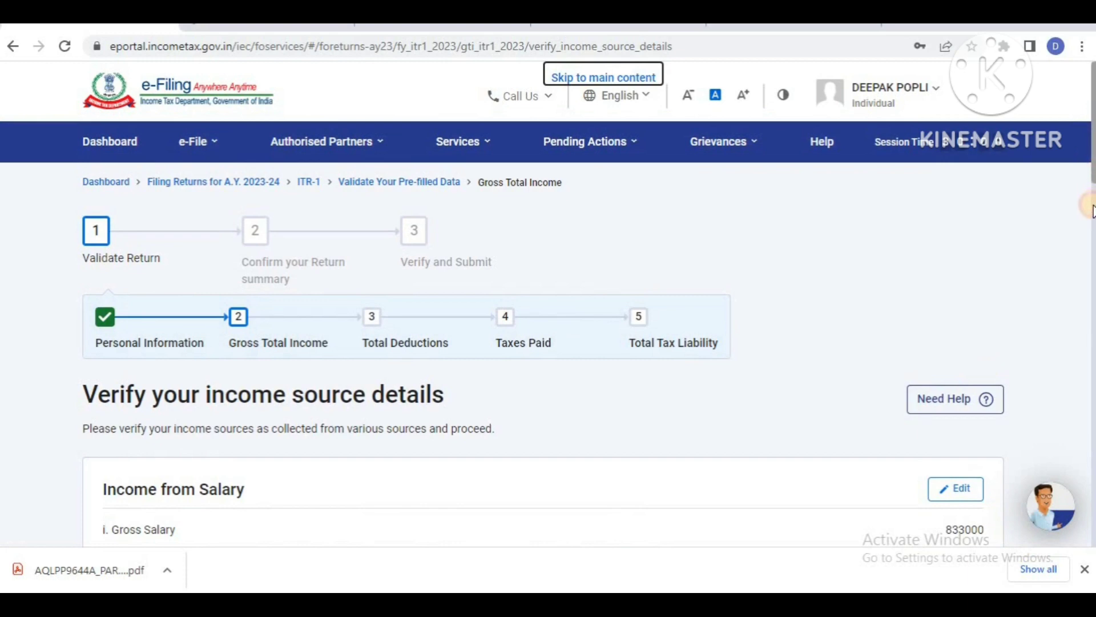
# Open the self-occupied house property for editing and set the interest payable on borrowed capital to 1,50,000
pyautogui.moveTo(1088, 168); pyautogui.dragTo(1088, 247)
pyautogui.scroll(-4, 1090, 247)
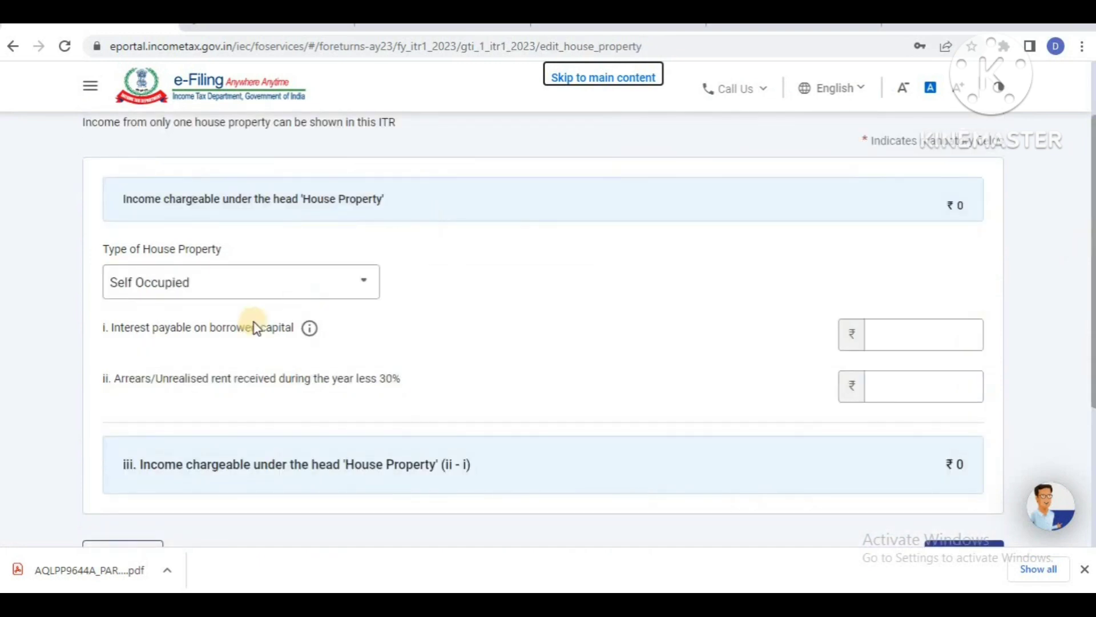
pyautogui.moveTo(98, 330); pyautogui.dragTo(406, 325)
pyautogui.click(406, 325)
pyautogui.click(915, 322)
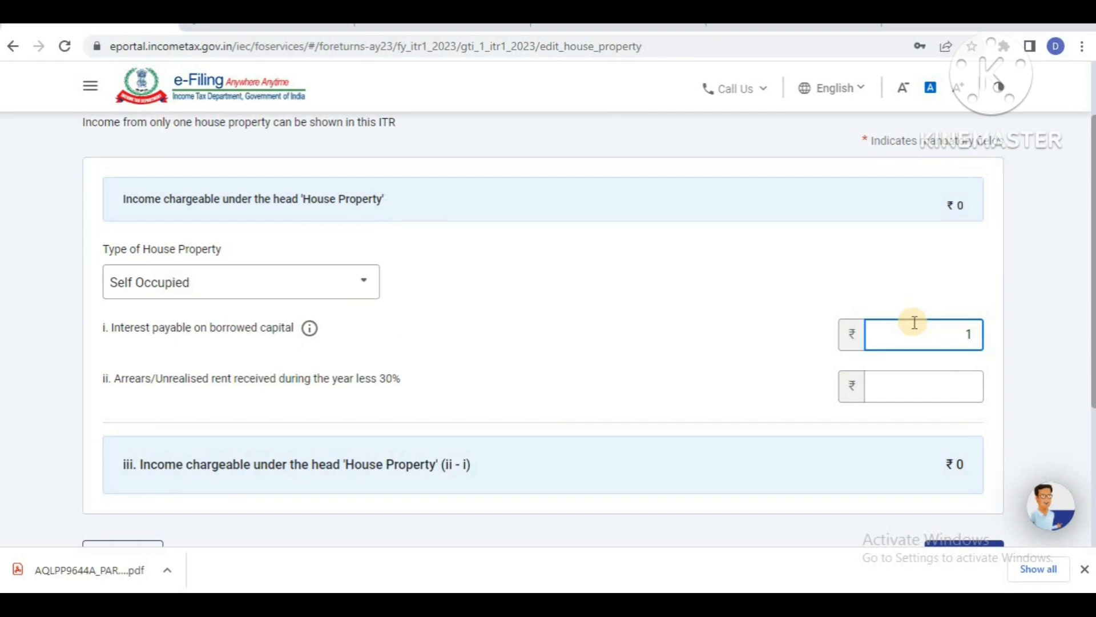
pyautogui.write('0000')
pyautogui.click(1061, 346)
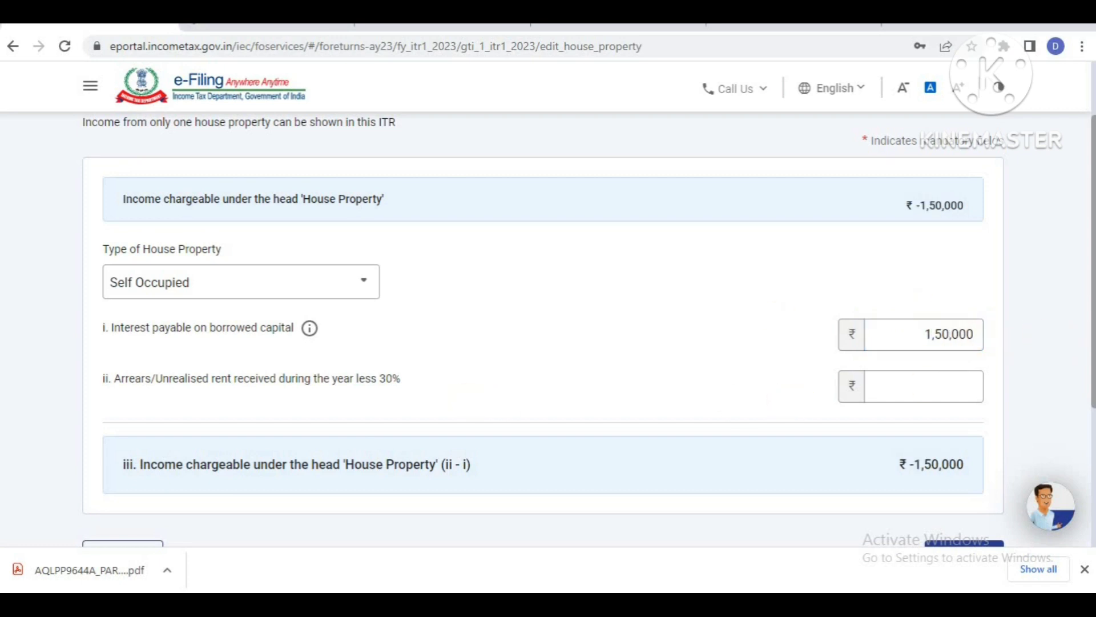
# Try clearing the interest on borrowed capital and setting arrears/unrealised rent received during the year to 25,000
pyautogui.scroll(-1, 1089, 342)
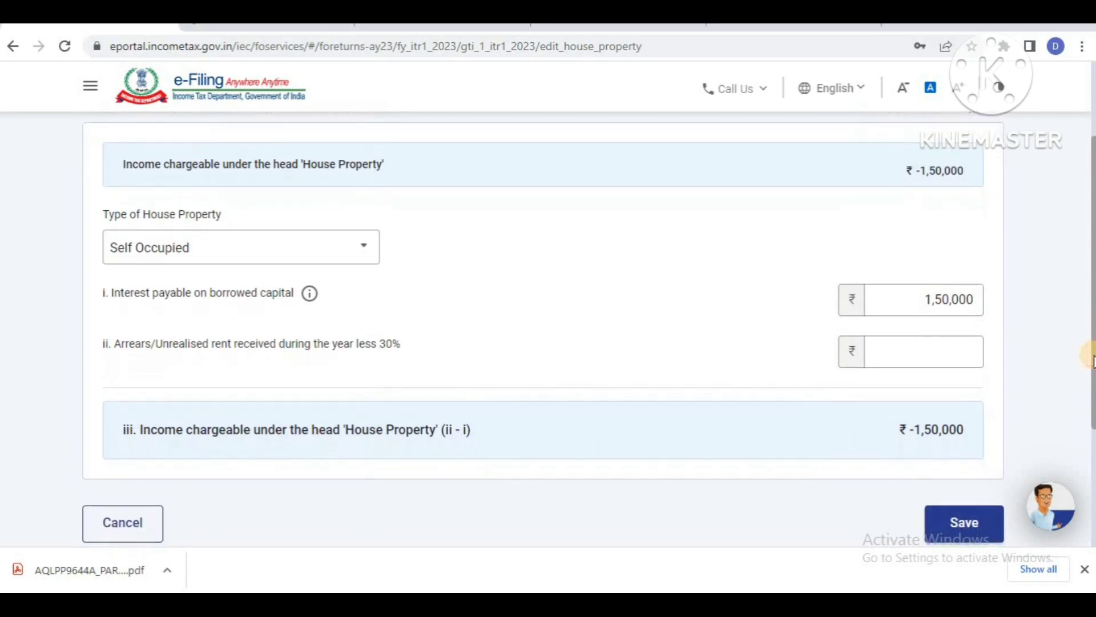
pyautogui.moveTo(92, 343); pyautogui.dragTo(480, 357)
pyautogui.click(478, 354)
pyautogui.click(927, 359)
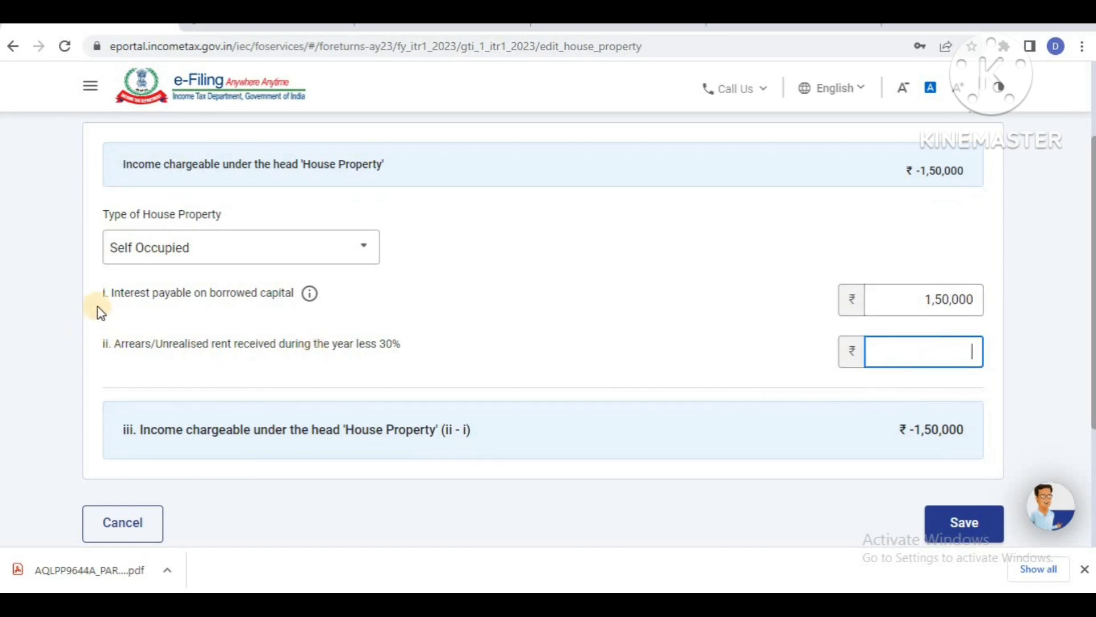
pyautogui.moveTo(101, 294); pyautogui.dragTo(303, 294)
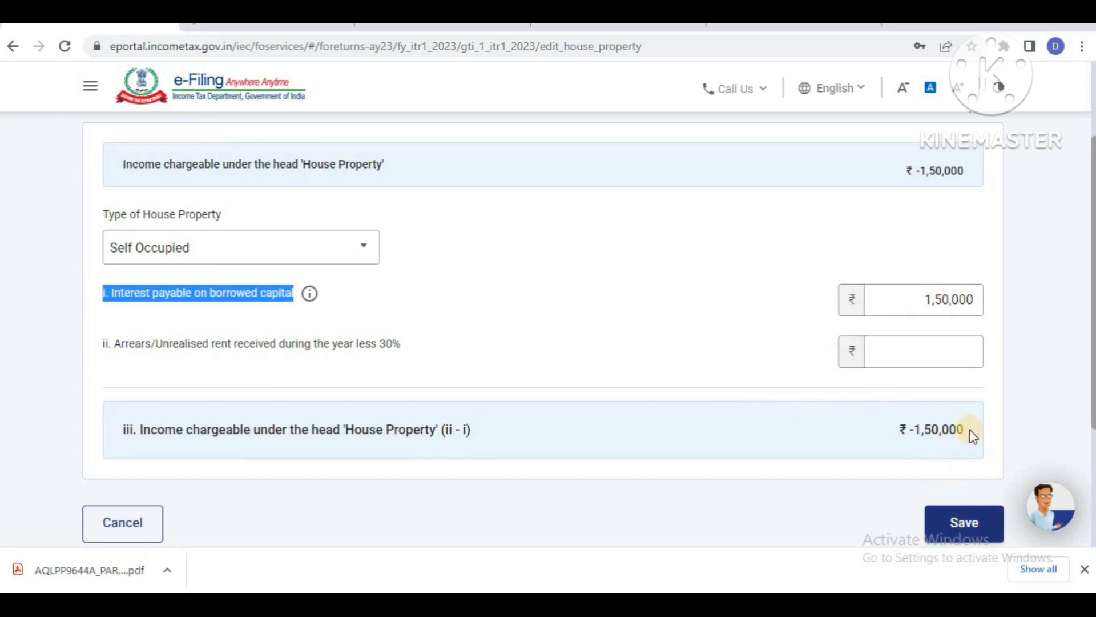
pyautogui.moveTo(978, 298); pyautogui.dragTo(878, 316)
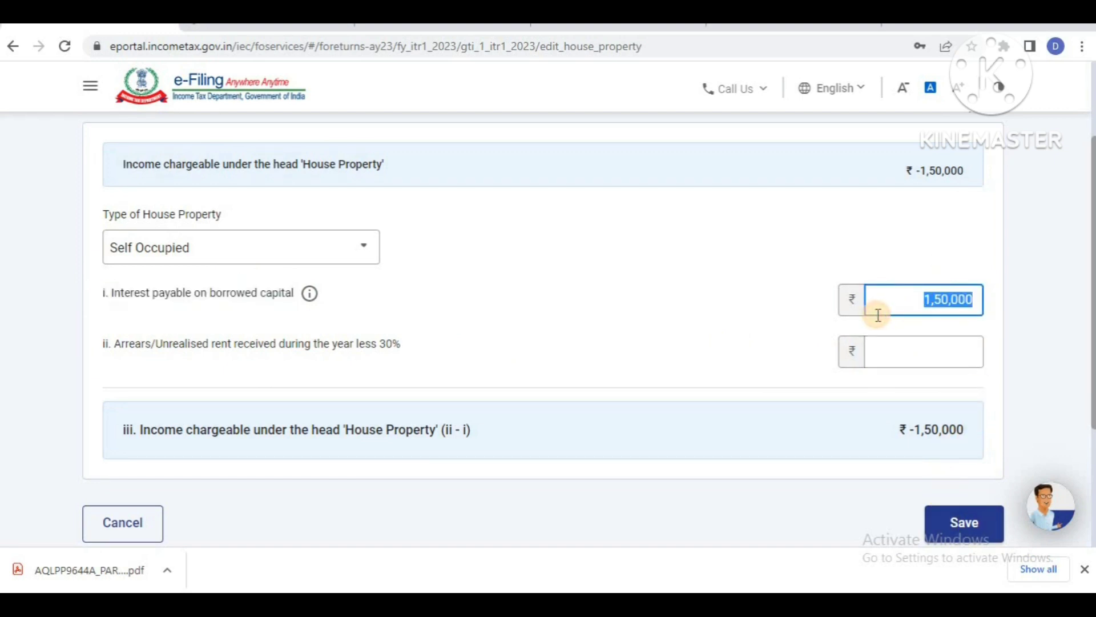
pyautogui.press('BackSpace')
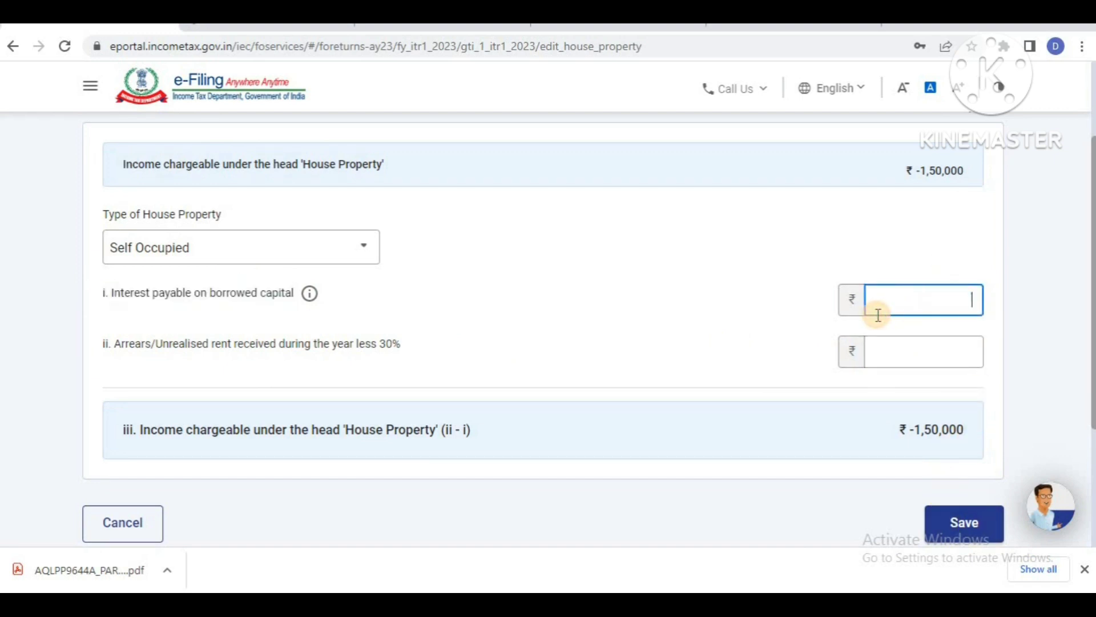
pyautogui.click(892, 343)
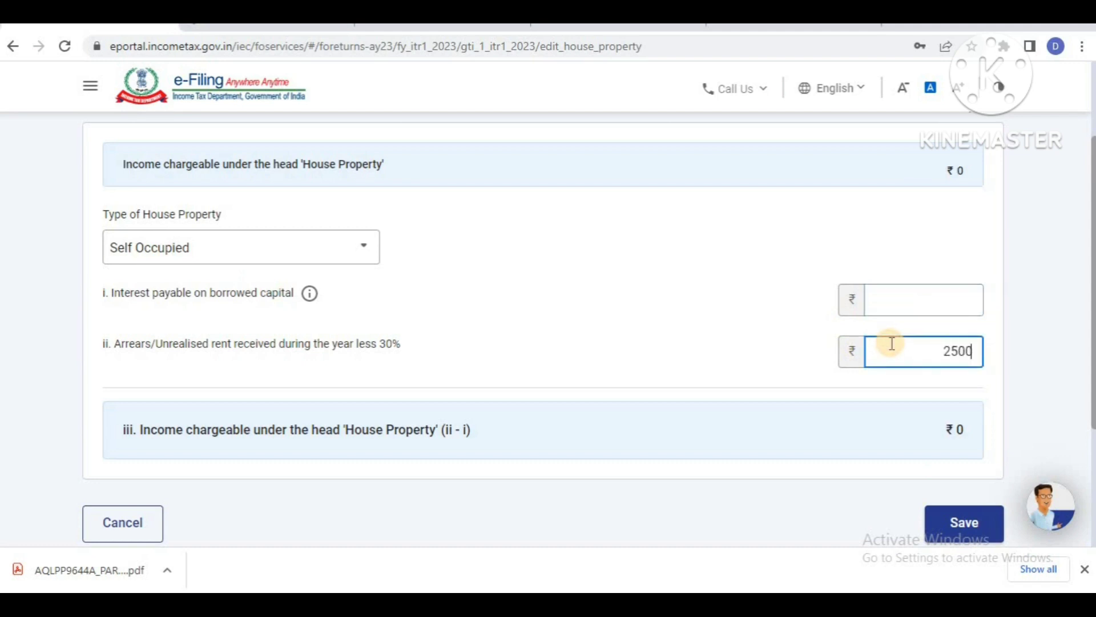
pyautogui.click(729, 329)
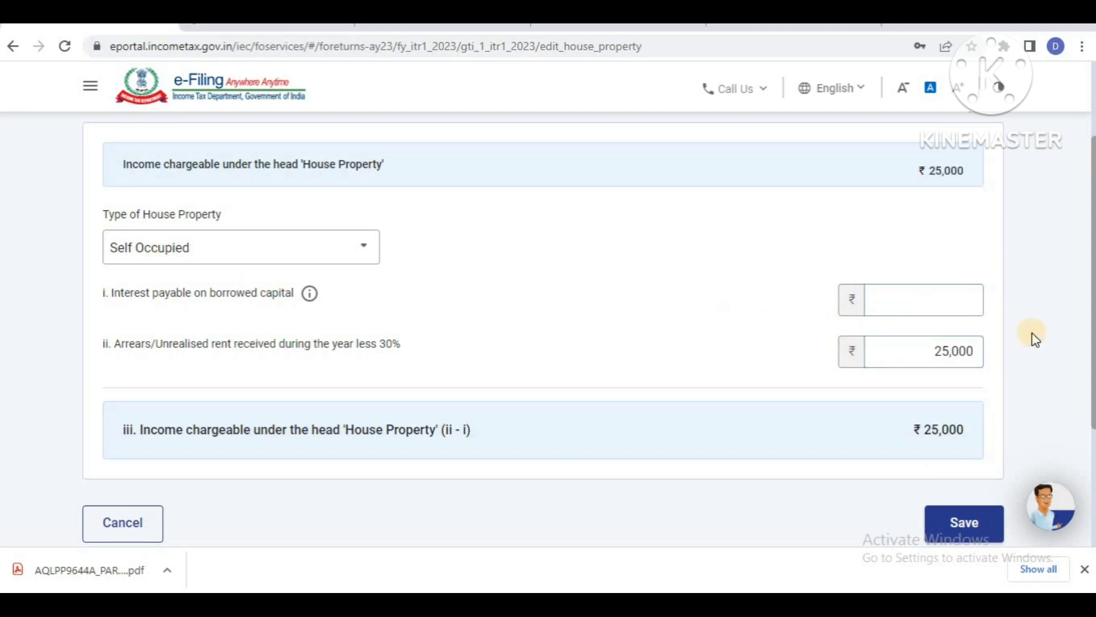
pyautogui.moveTo(1092, 340); pyautogui.dragTo(1090, 370)
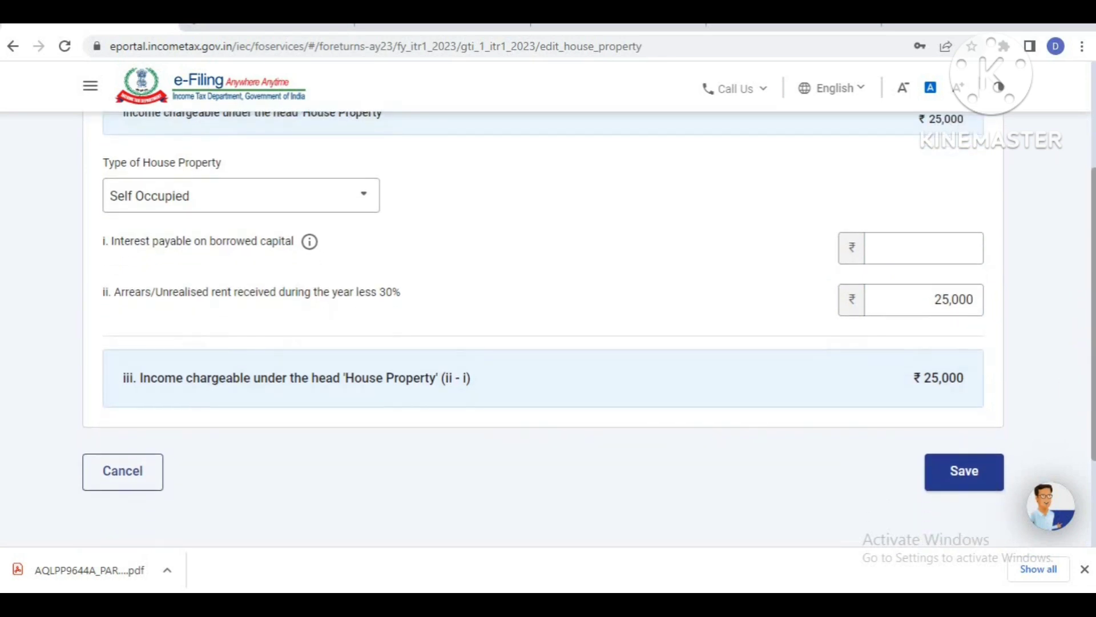
pyautogui.click(971, 473)
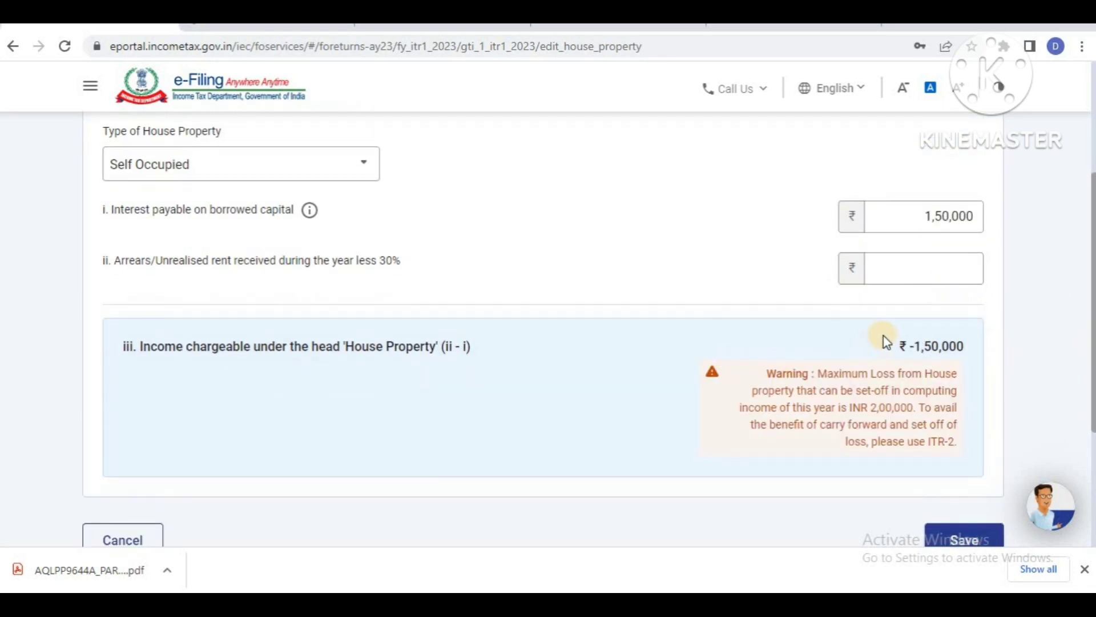
# Check the income chargeable under House Property and save the property with 1,50,000 interest on borrowed capital
pyautogui.click(955, 337)
pyautogui.moveTo(974, 351); pyautogui.dragTo(899, 356)
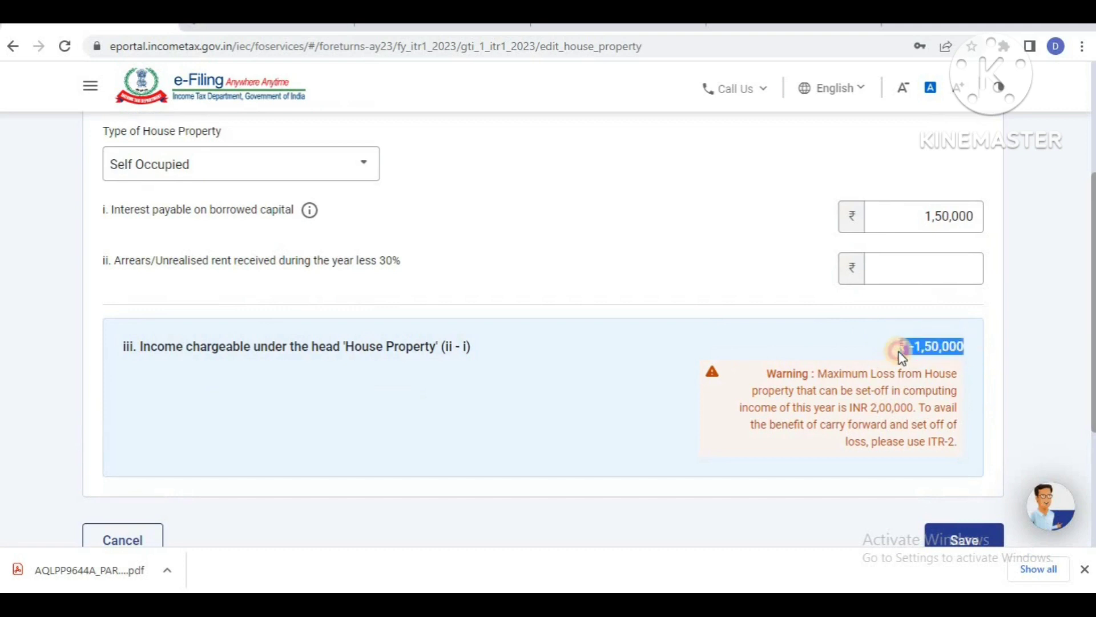
pyautogui.click(995, 371)
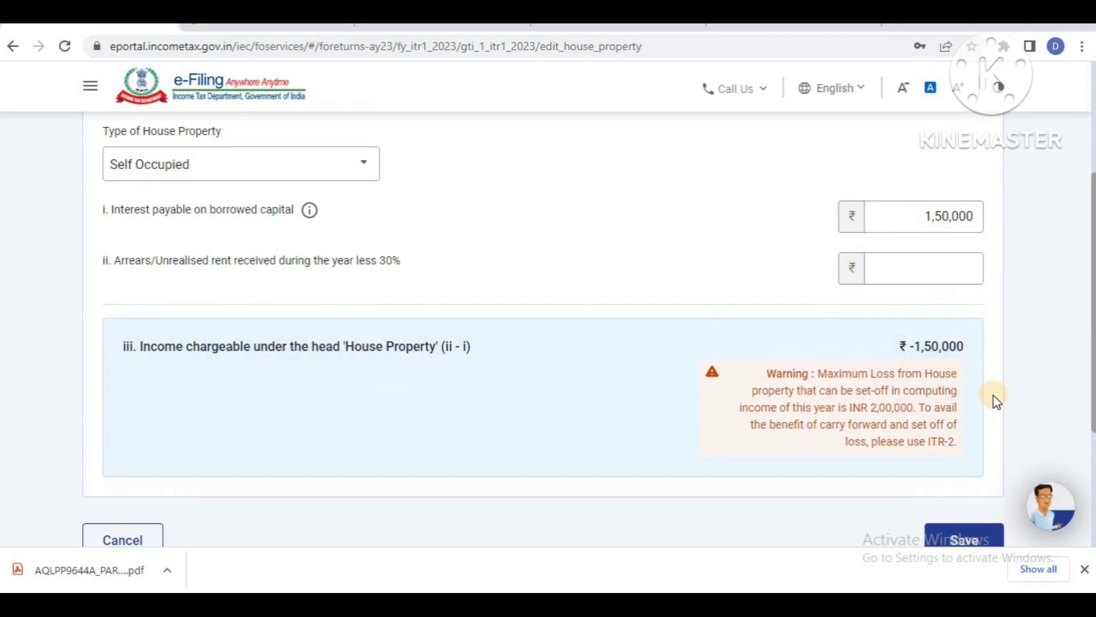
pyautogui.click(957, 536)
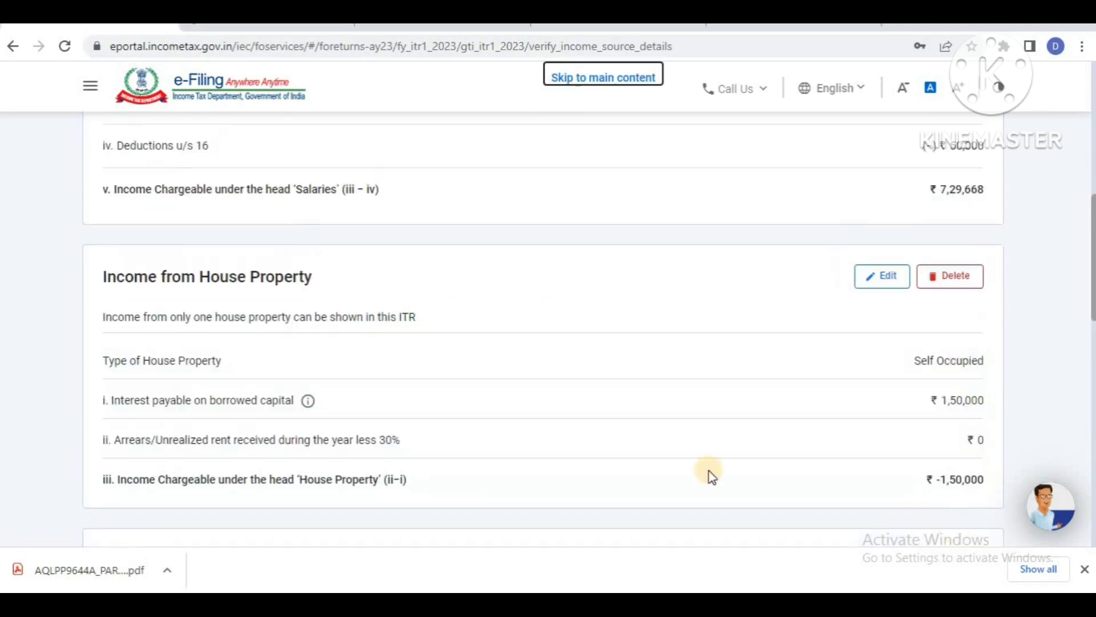
# Review the saved Income from House Property entries and go on to Income from other sources
pyautogui.moveTo(105, 283); pyautogui.dragTo(318, 288)
pyautogui.click(269, 350)
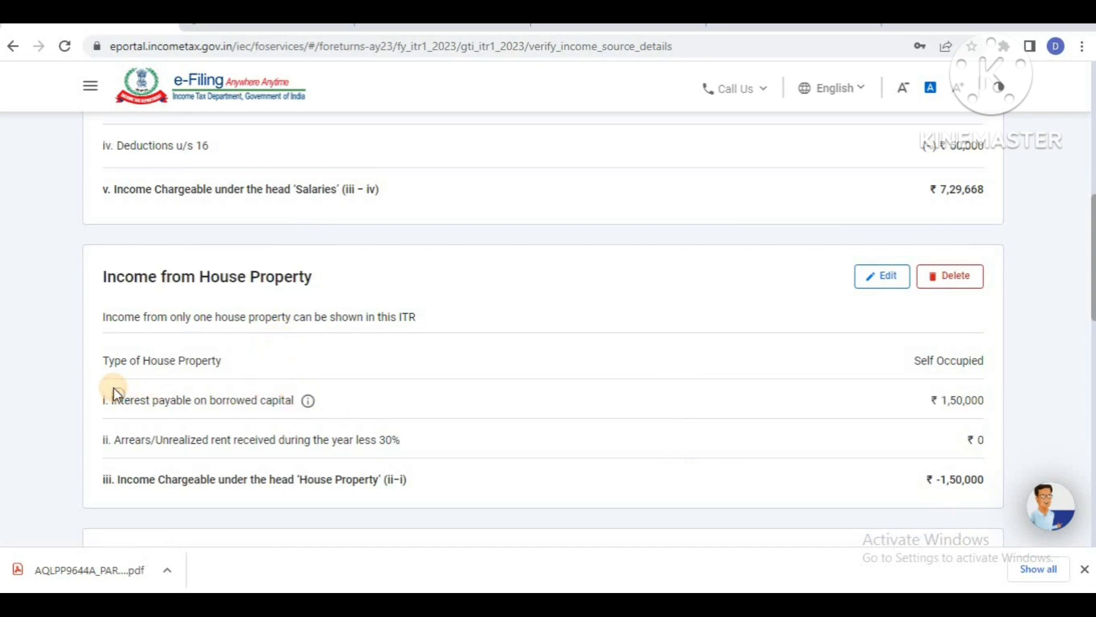
pyautogui.press('Tab')
pyautogui.scroll(-4, 1087, 311)
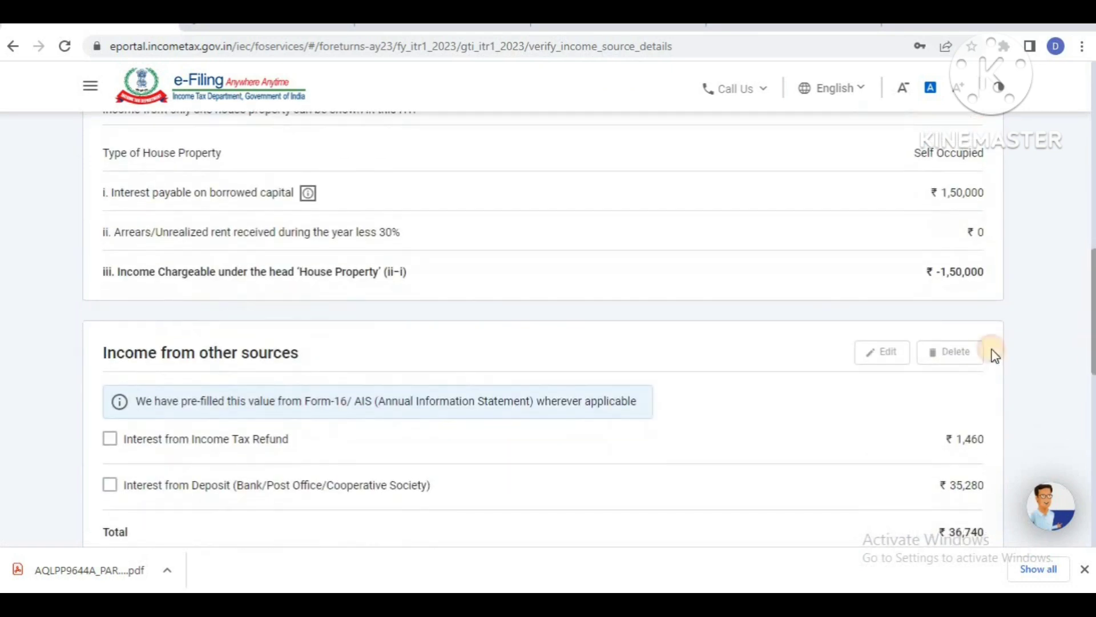
# Review the House Property income and the prefilled Interest from Income Tax Refund entry under Income from other sources
pyautogui.moveTo(914, 279); pyautogui.dragTo(978, 274)
pyautogui.click(987, 276)
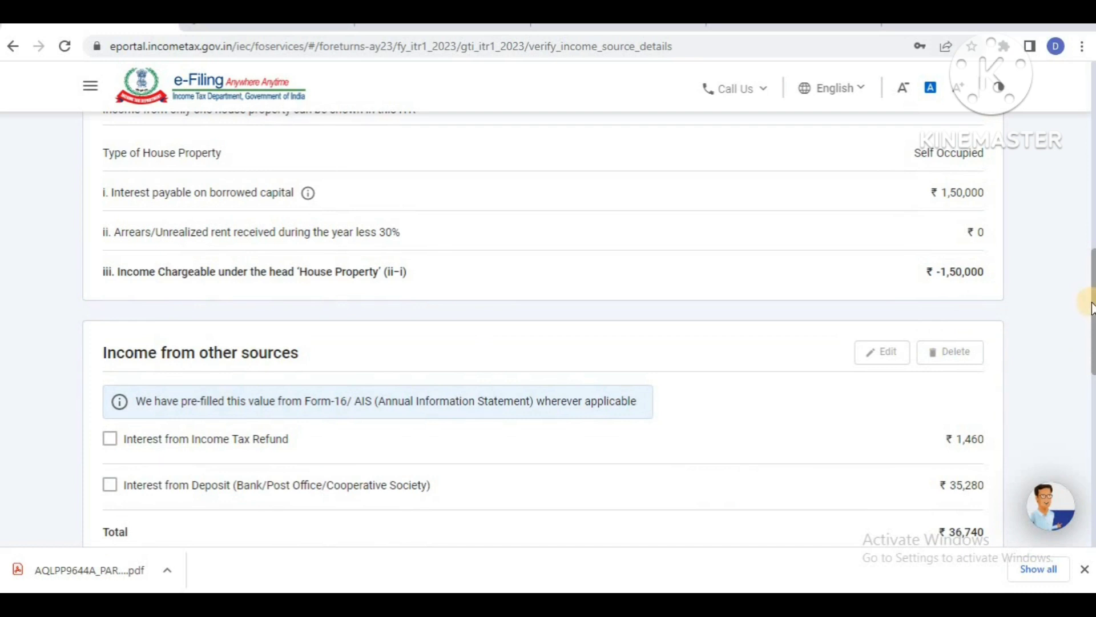
pyautogui.moveTo(1090, 302); pyautogui.dragTo(1090, 345)
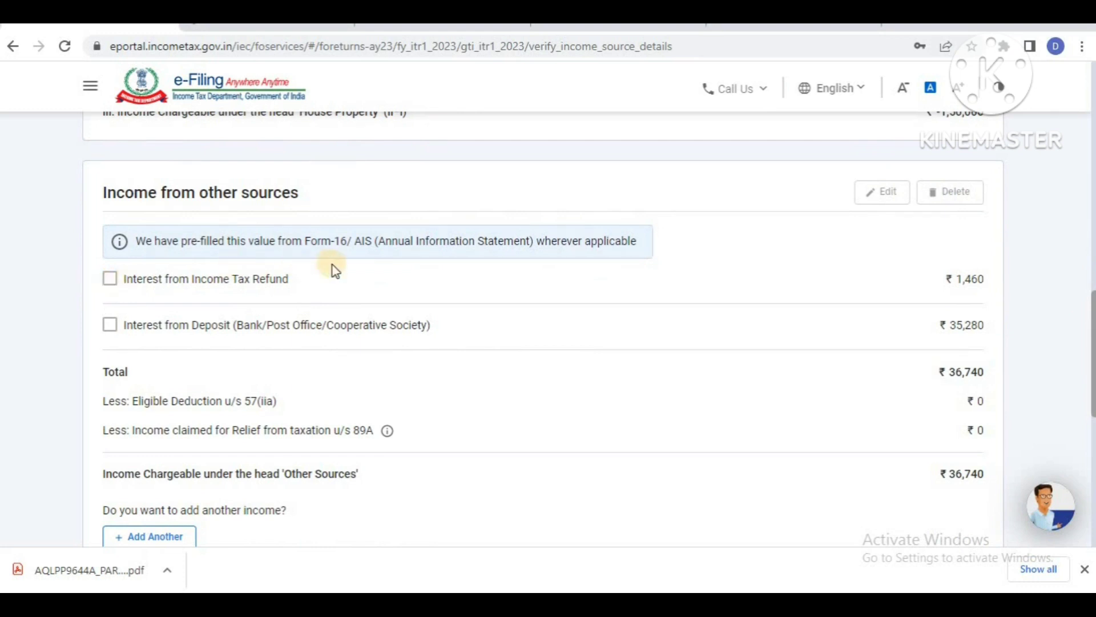
pyautogui.moveTo(291, 280); pyautogui.dragTo(125, 284)
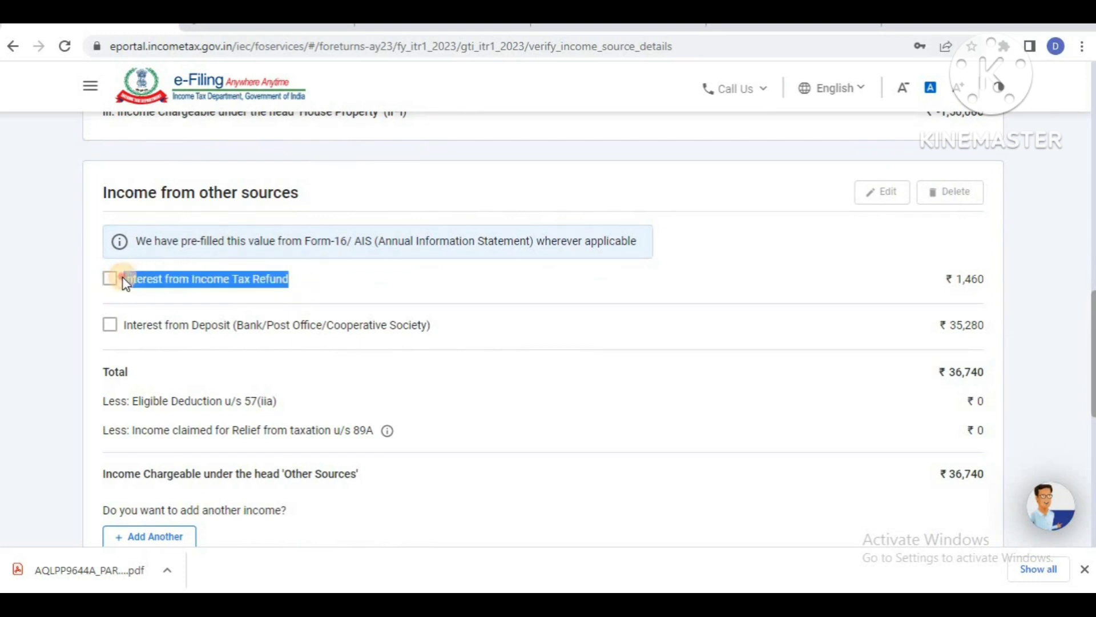
pyautogui.click(339, 277)
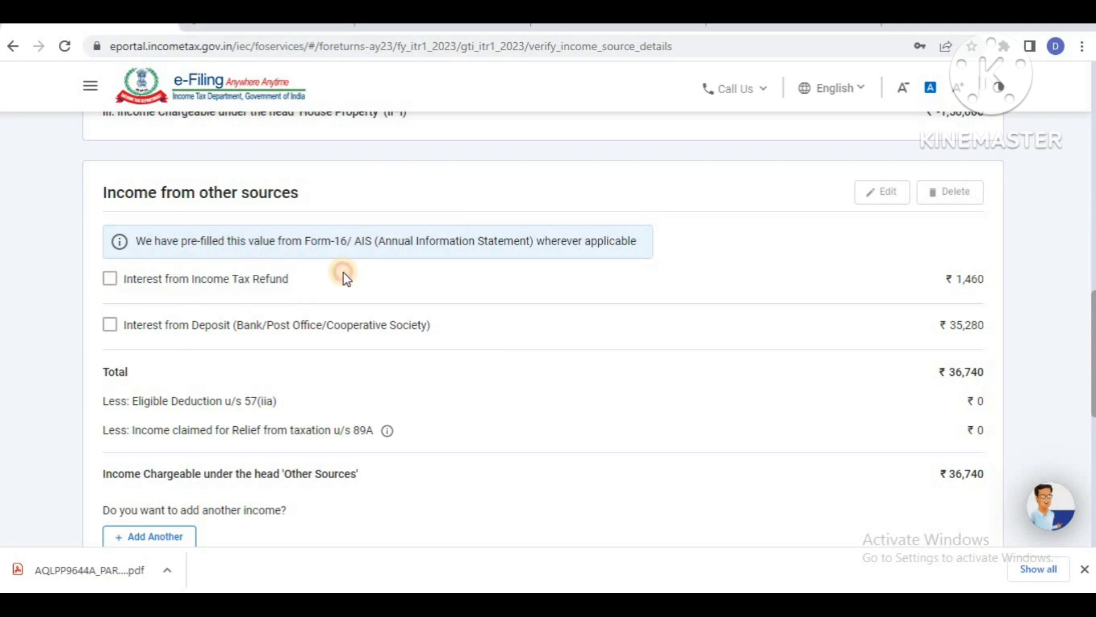
pyautogui.tripleClick(210, 269)
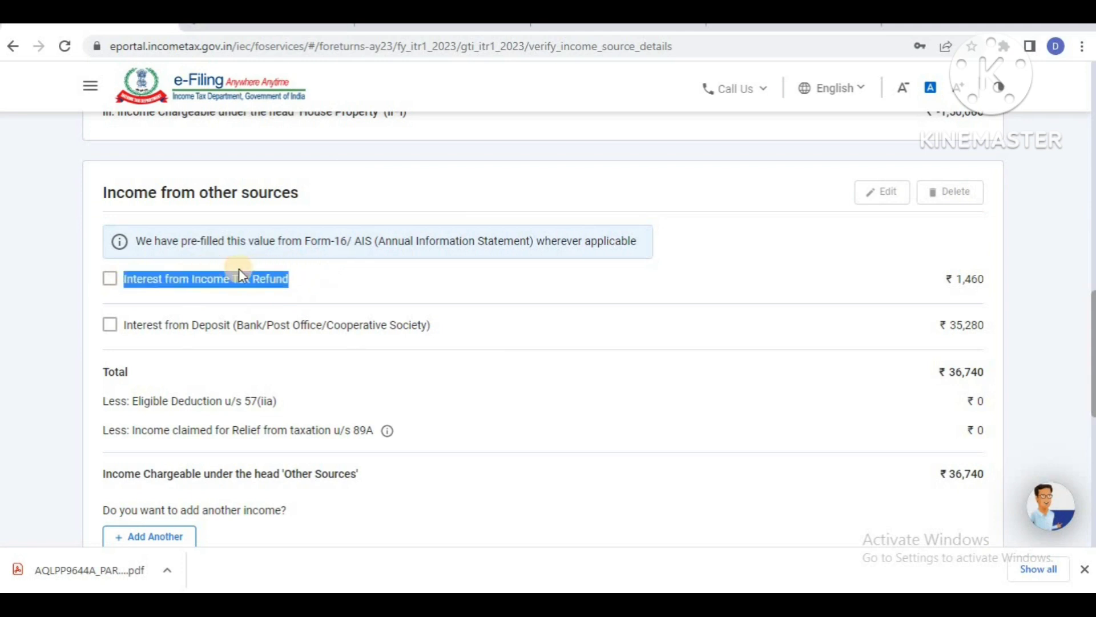
pyautogui.click(327, 285)
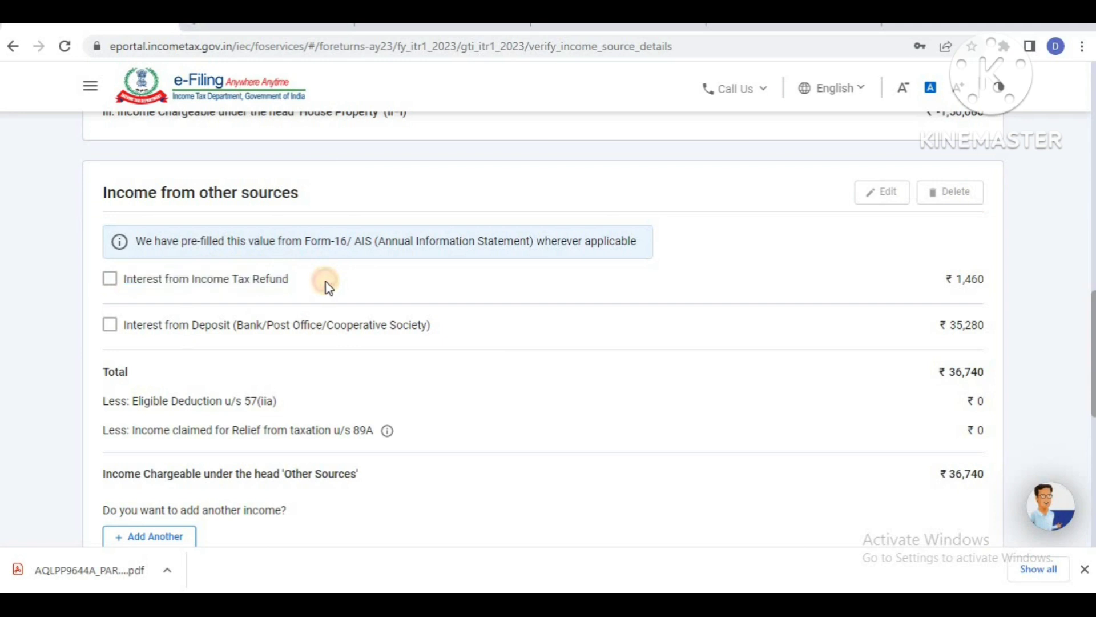
pyautogui.click(111, 279)
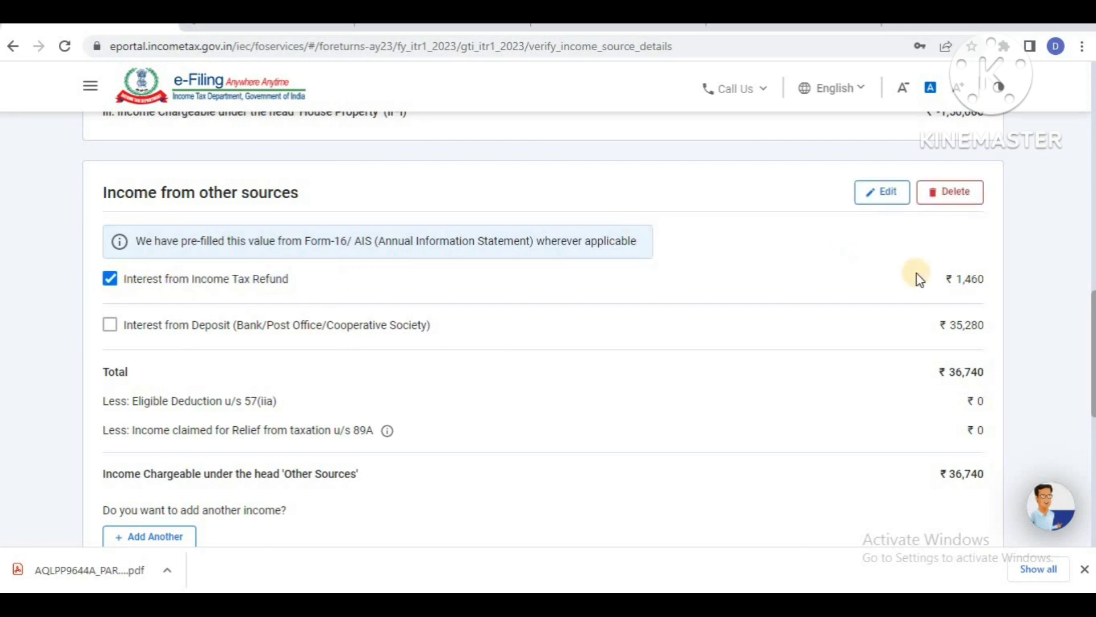
pyautogui.moveTo(943, 281); pyautogui.dragTo(992, 294)
# Select only the Interest from Deposit entry, open it for editing, and save it with the amount 35,280
pyautogui.click(111, 281)
pyautogui.click(116, 330)
pyautogui.click(110, 279)
pyautogui.click(882, 194)
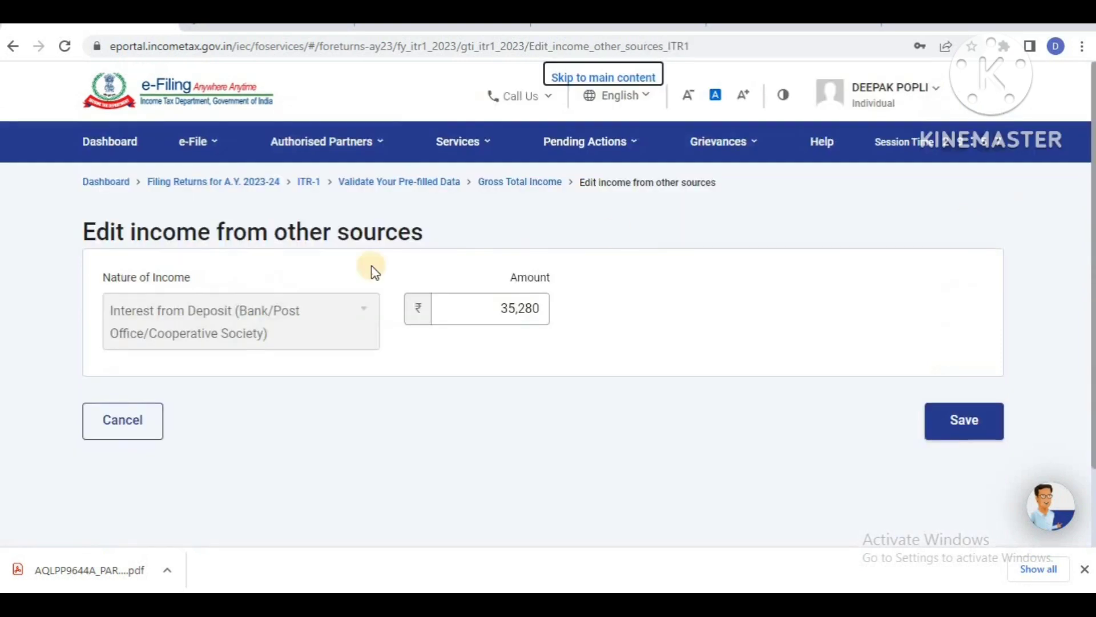
pyautogui.click(204, 267)
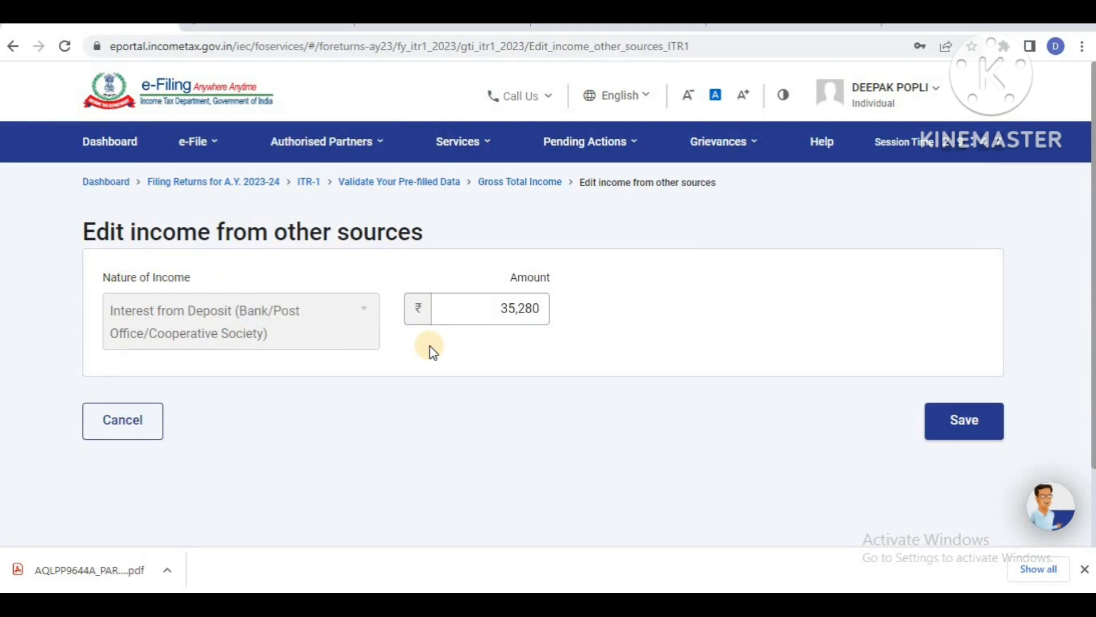
pyautogui.click(522, 307)
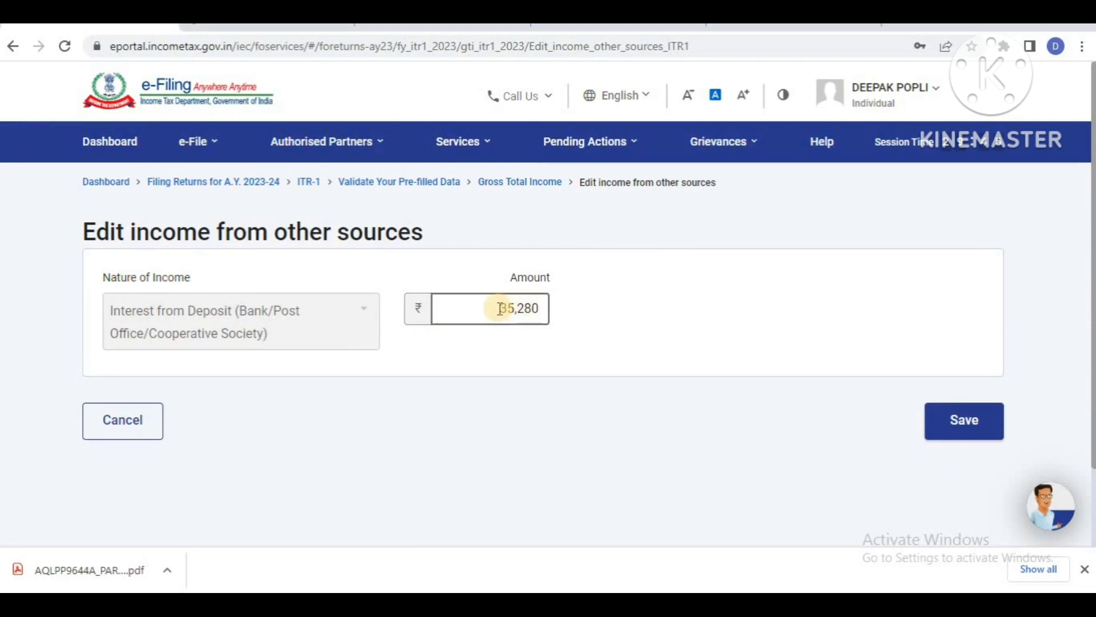
pyautogui.moveTo(499, 308); pyautogui.dragTo(549, 310)
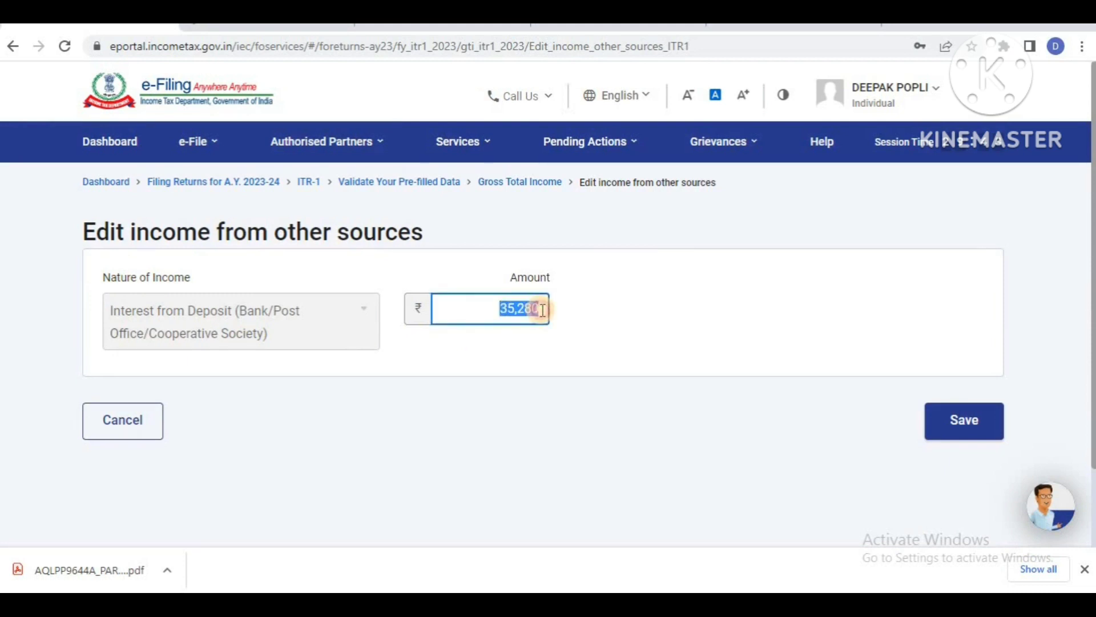
pyautogui.click(576, 315)
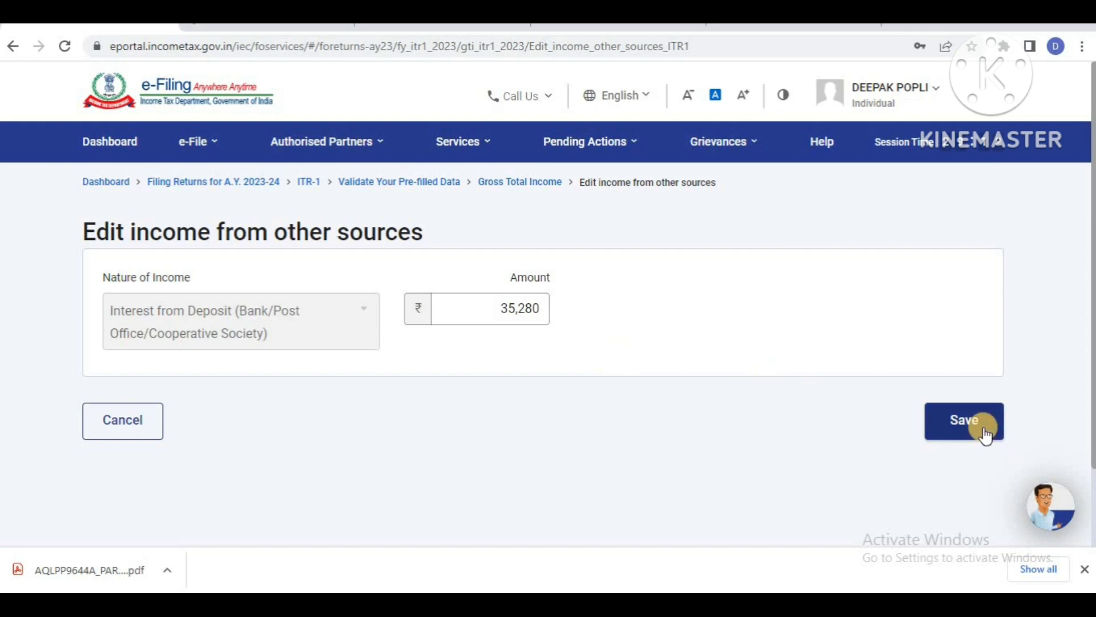
pyautogui.click(984, 431)
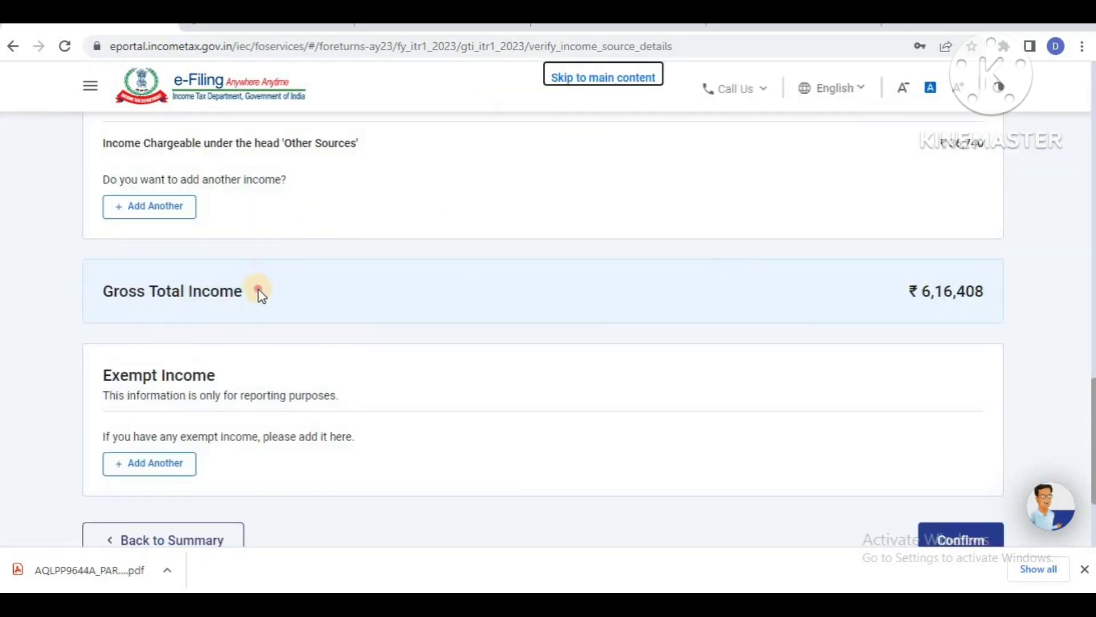
# Review the Gross Total Income and Exempt Income sections, and confirm the Gross Total Income schedule
pyautogui.moveTo(259, 290); pyautogui.dragTo(103, 287)
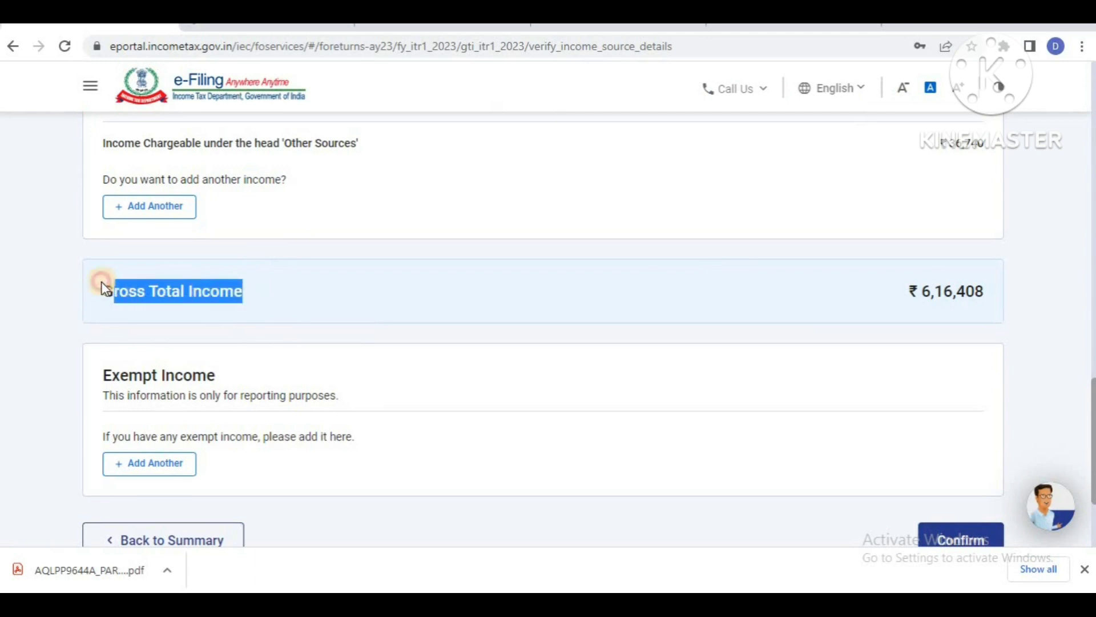
pyautogui.click(495, 291)
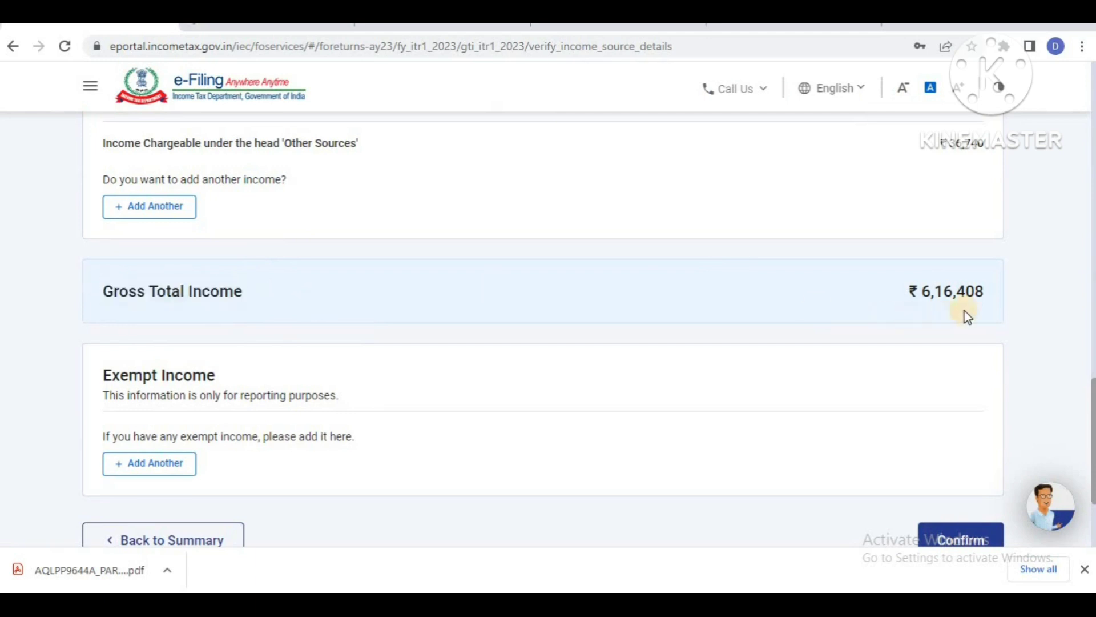
pyautogui.click(910, 290)
pyautogui.click(908, 290)
pyautogui.moveTo(1092, 397); pyautogui.dragTo(1092, 418)
pyautogui.click(946, 452)
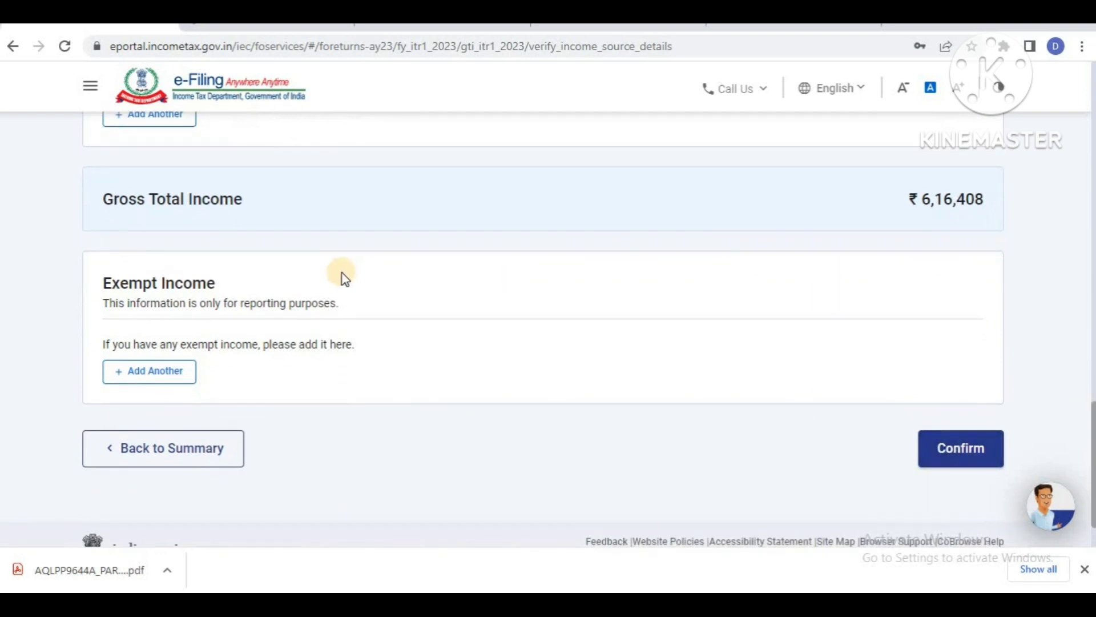
pyautogui.moveTo(232, 275); pyautogui.dragTo(396, 304)
pyautogui.click(396, 304)
pyautogui.click(950, 442)
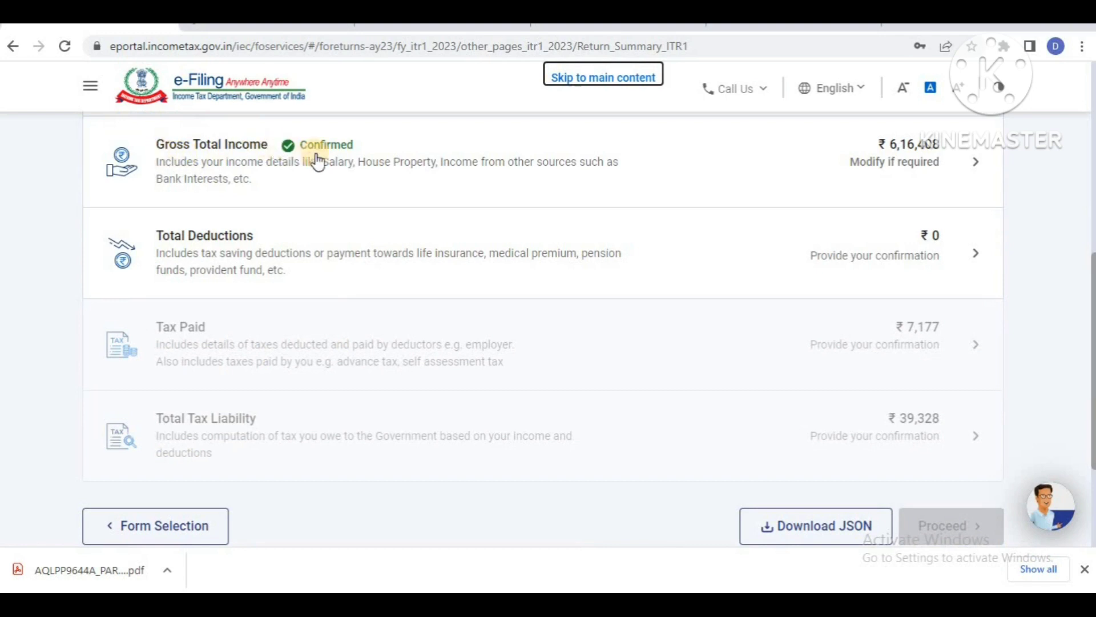
# Open Total Deductions and answer No to the question on claiming a deduction for donation paid
pyautogui.click(216, 243)
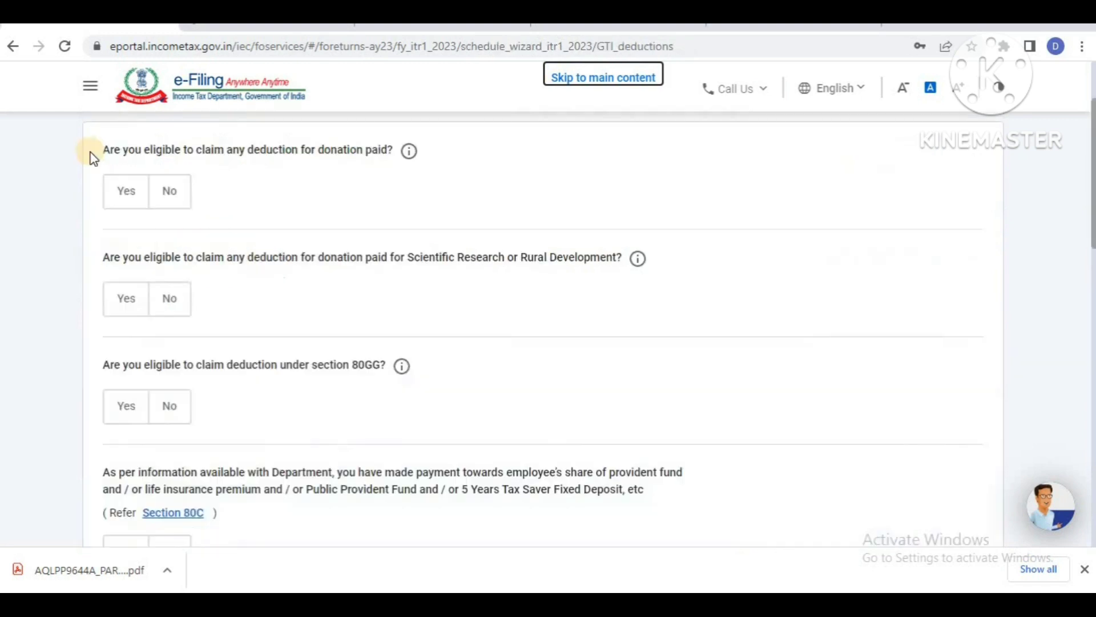
pyautogui.moveTo(92, 154); pyautogui.dragTo(372, 177)
pyautogui.click(373, 177)
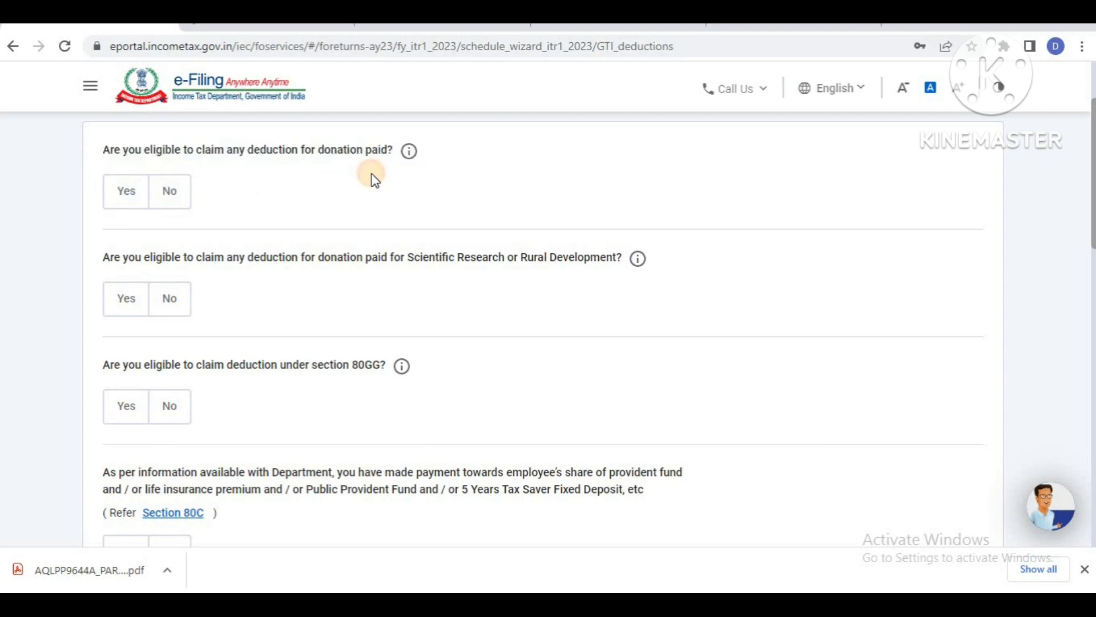
pyautogui.click(140, 195)
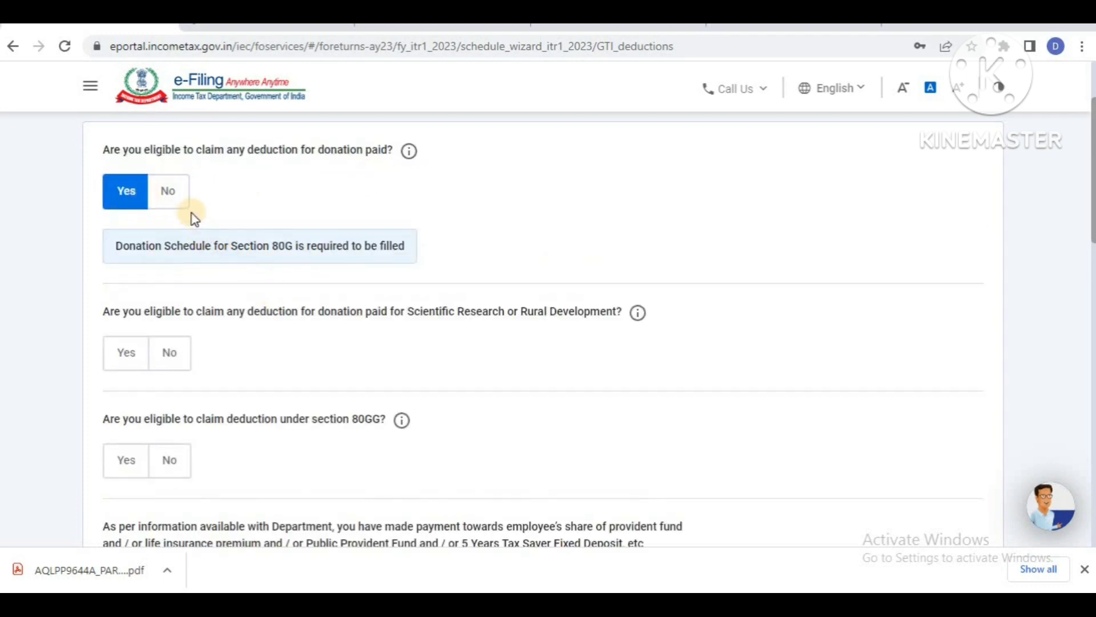
pyautogui.click(172, 194)
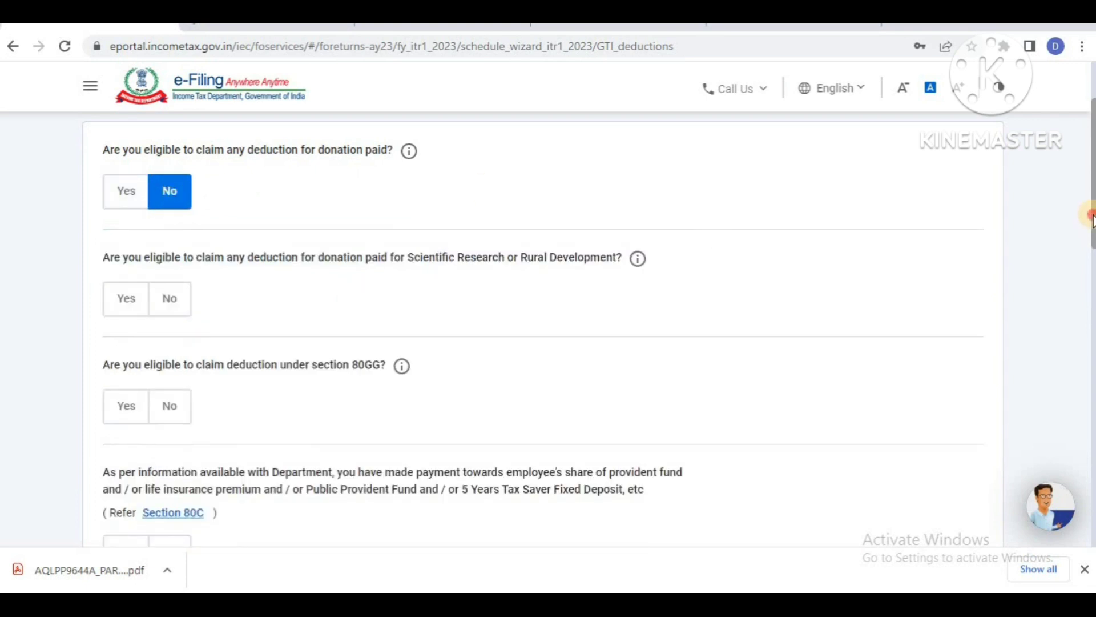
# Answer No to the deduction for donation paid for Scientific Research or Rural Development
pyautogui.moveTo(1090, 223); pyautogui.dragTo(1091, 257)
pyautogui.moveTo(106, 142); pyautogui.dragTo(359, 168)
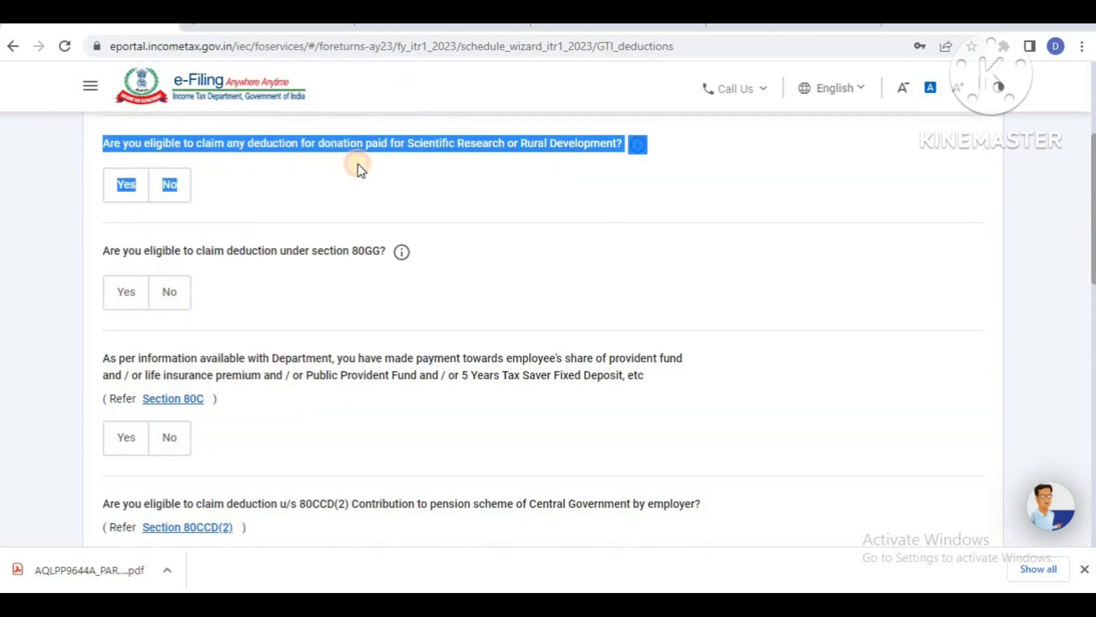
pyautogui.click(297, 194)
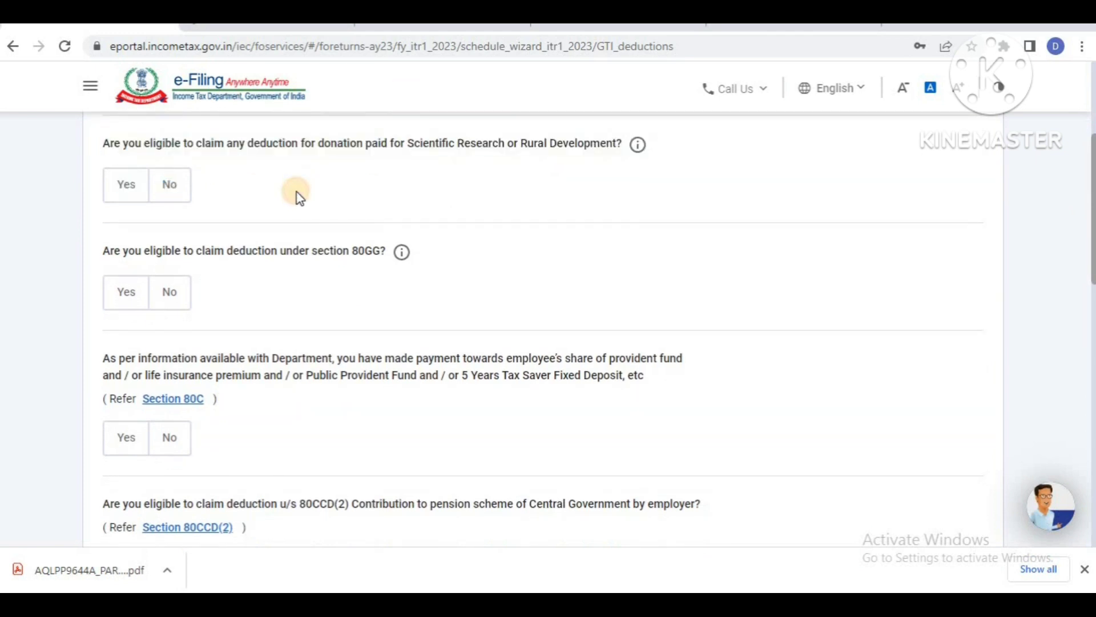
pyautogui.click(145, 194)
pyautogui.click(170, 191)
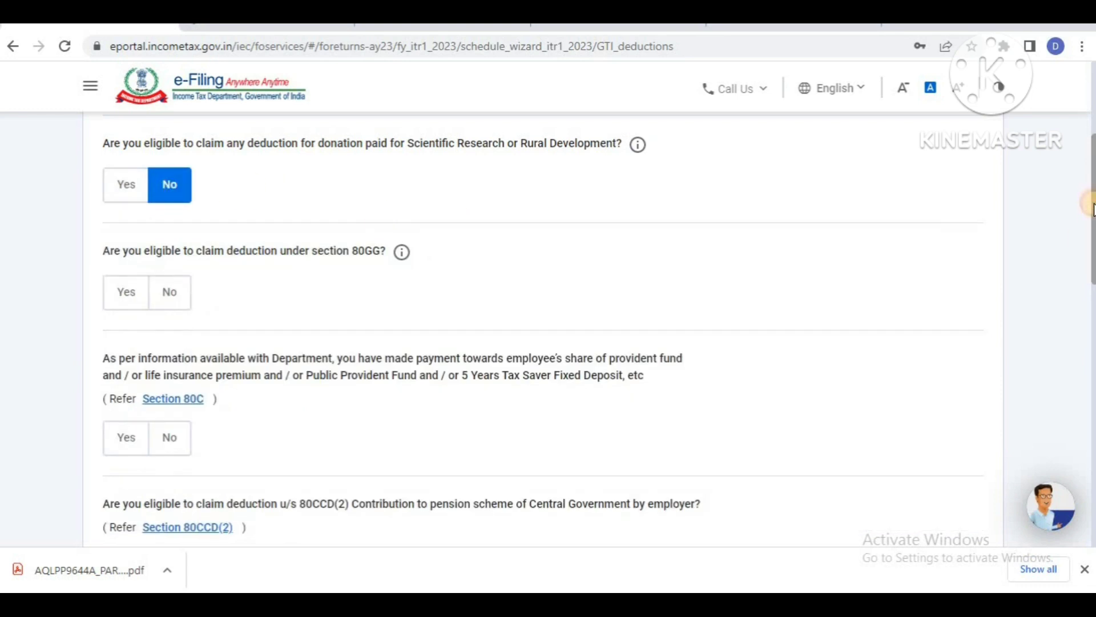
# Answer No to the question on eligibility for the deduction under section 80GG
pyautogui.moveTo(1091, 203); pyautogui.dragTo(1092, 237)
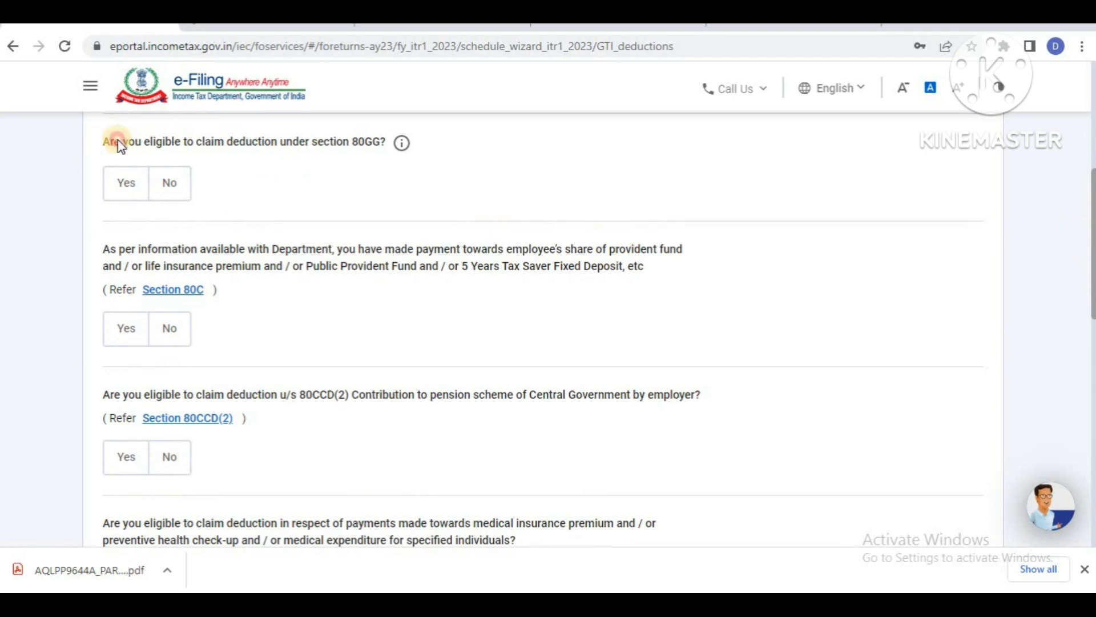
pyautogui.moveTo(108, 143); pyautogui.dragTo(380, 142)
pyautogui.click(336, 169)
pyautogui.click(178, 184)
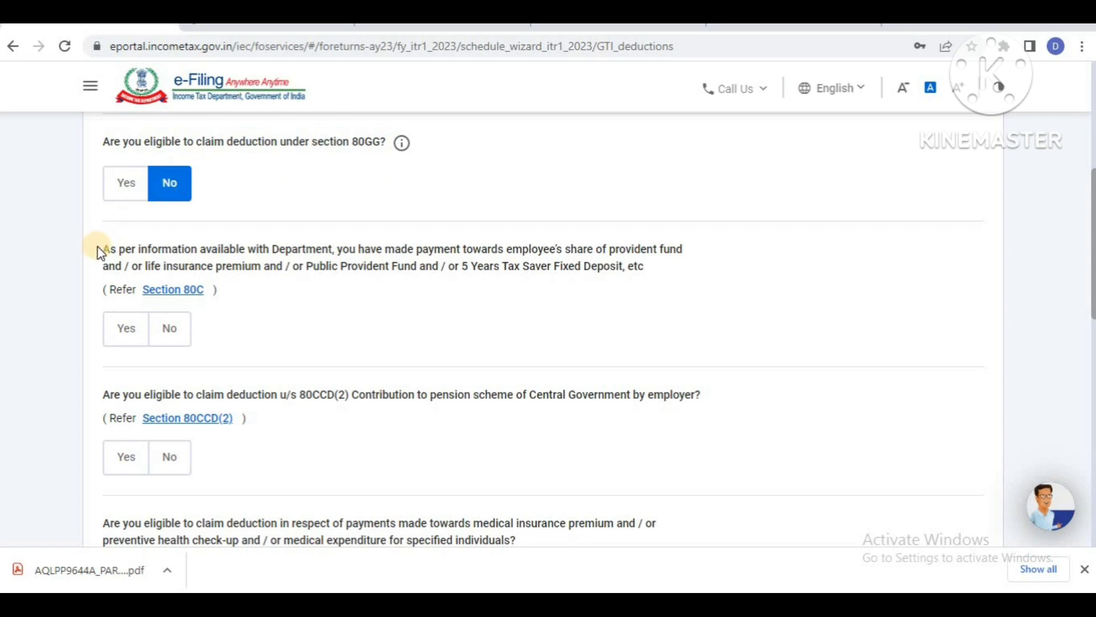
# Answer Yes to the Section 80C payments question and set the deduction amount to 1,60,000
pyautogui.moveTo(99, 252); pyautogui.dragTo(665, 272)
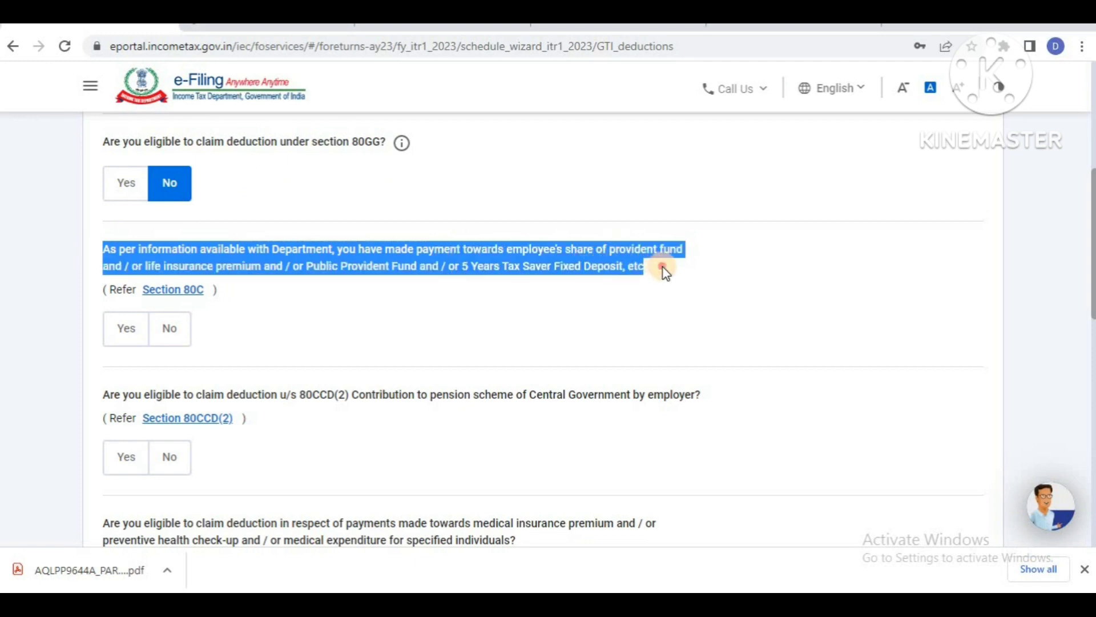
pyautogui.click(381, 358)
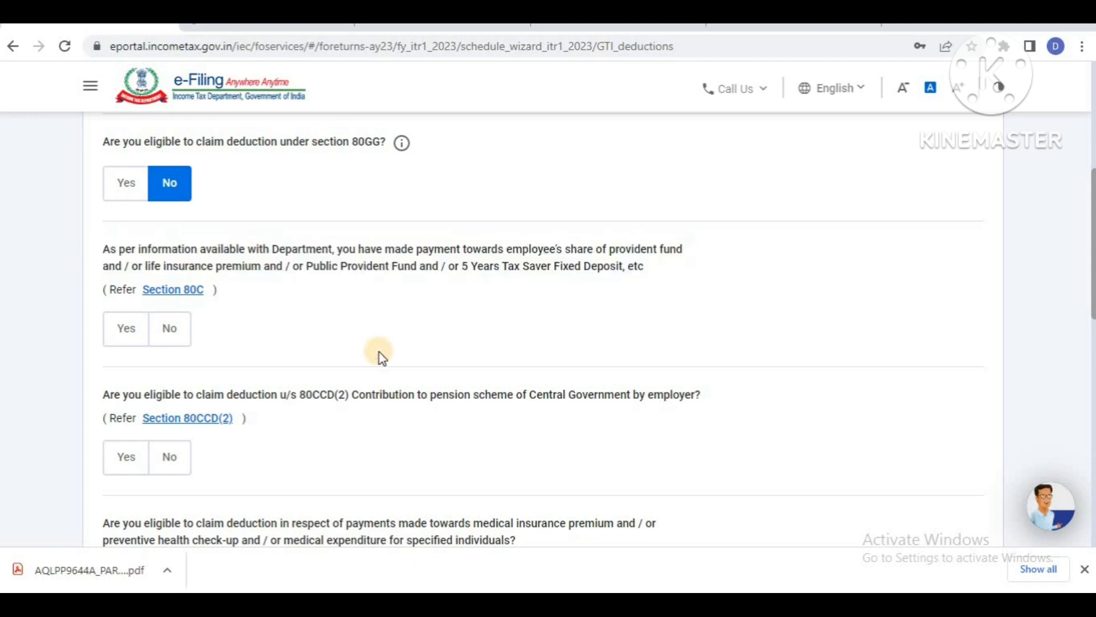
pyautogui.click(130, 334)
pyautogui.click(204, 399)
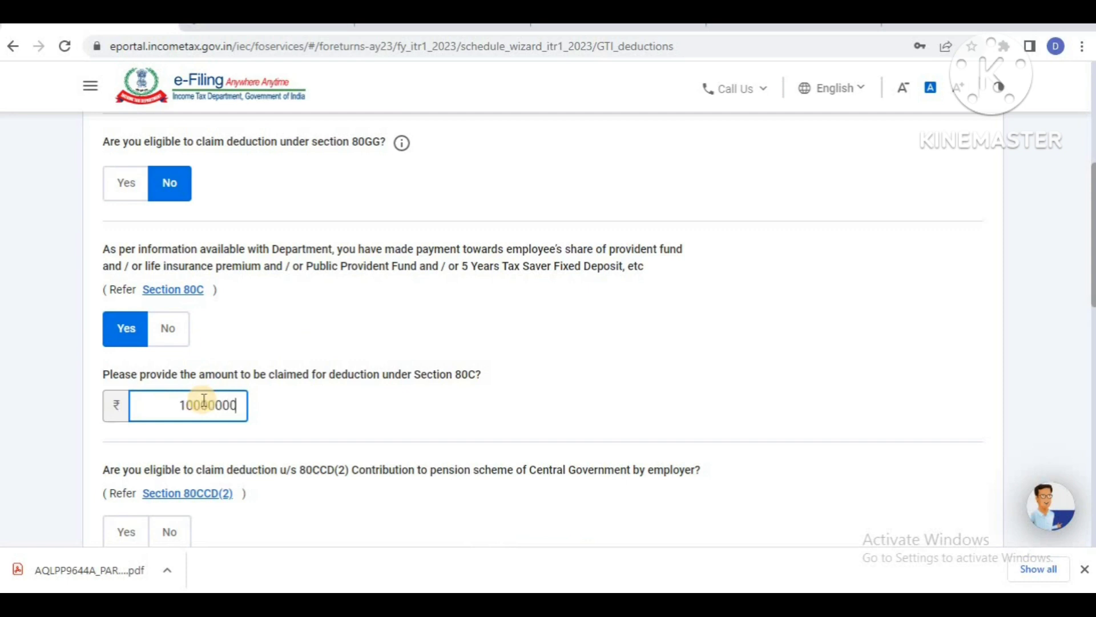
pyautogui.press('BackSpace')
pyautogui.press('BackSpace')
pyautogui.press('BackSpace')
pyautogui.click(933, 264)
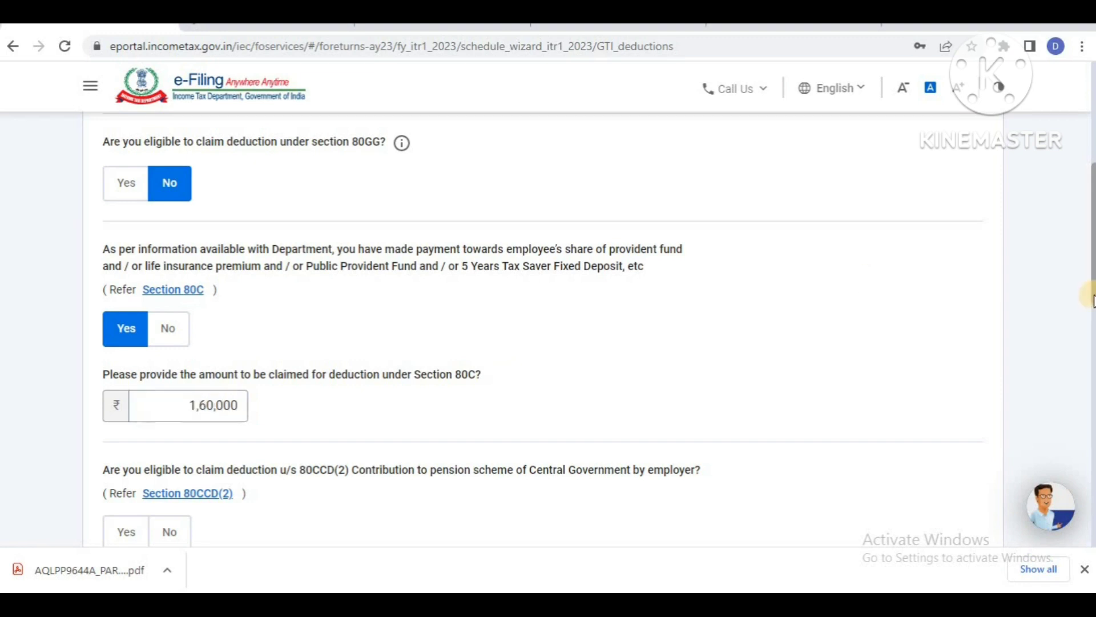
# Check the section 80CCD(2) employer pension contribution in Form 16 and answer No to that deduction question
pyautogui.scroll(-4, 1093, 300)
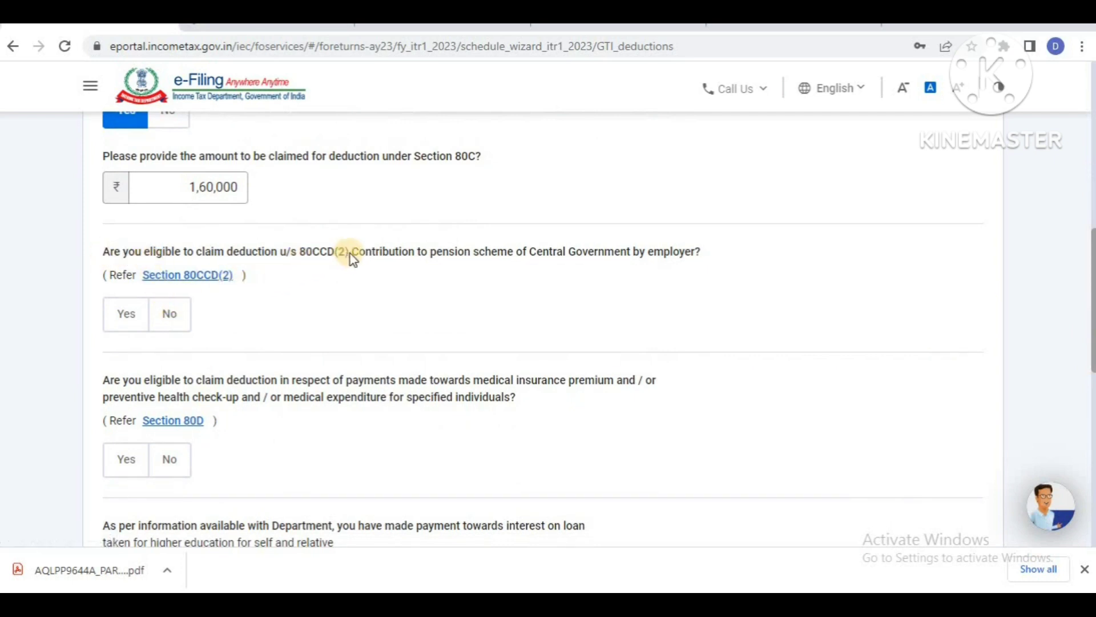
pyautogui.moveTo(704, 253); pyautogui.dragTo(97, 238)
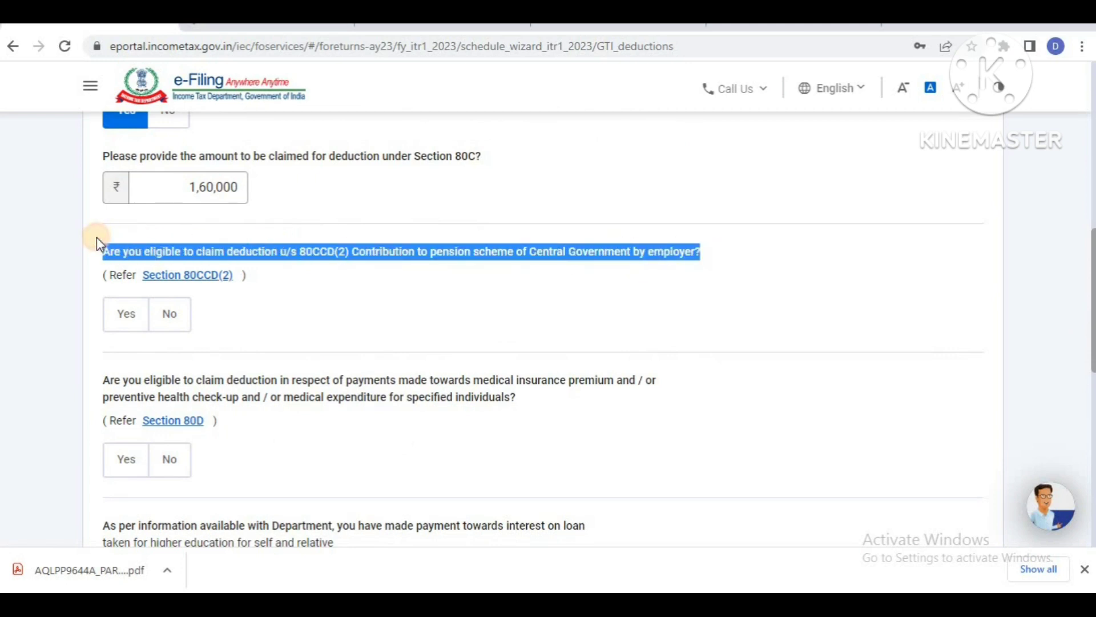
pyautogui.click(385, 309)
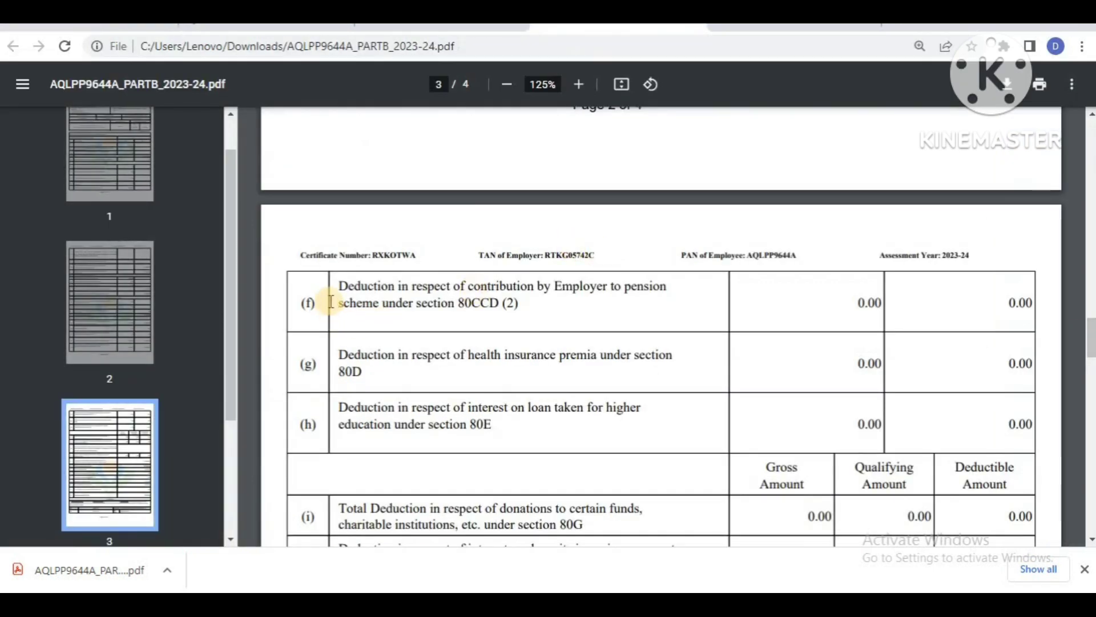
pyautogui.moveTo(337, 285); pyautogui.dragTo(519, 303)
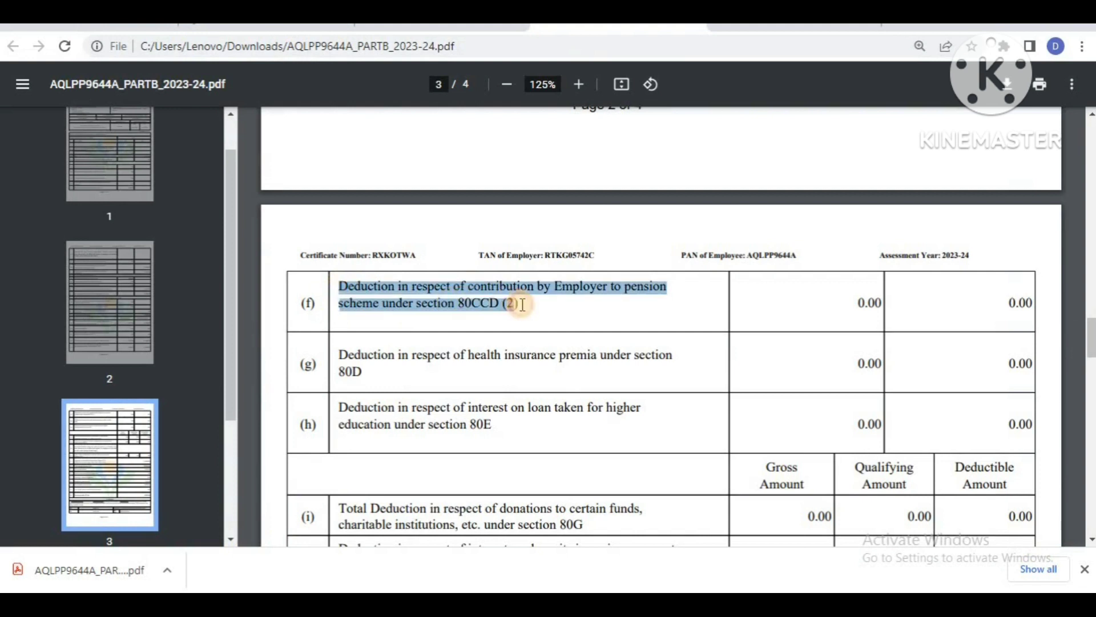
pyautogui.click(589, 323)
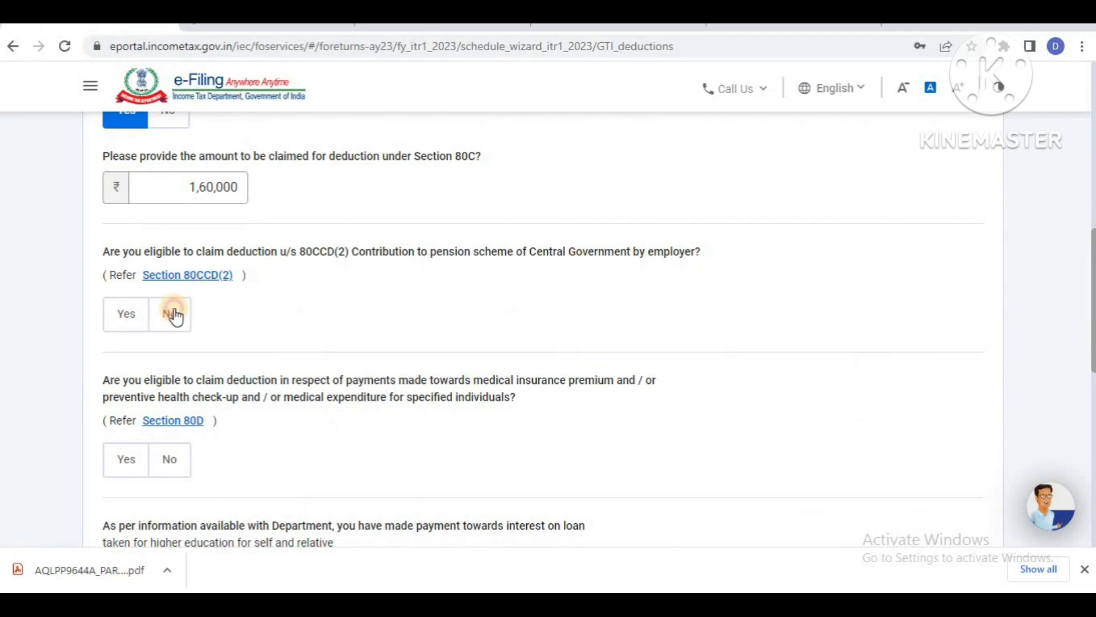
pyautogui.click(174, 315)
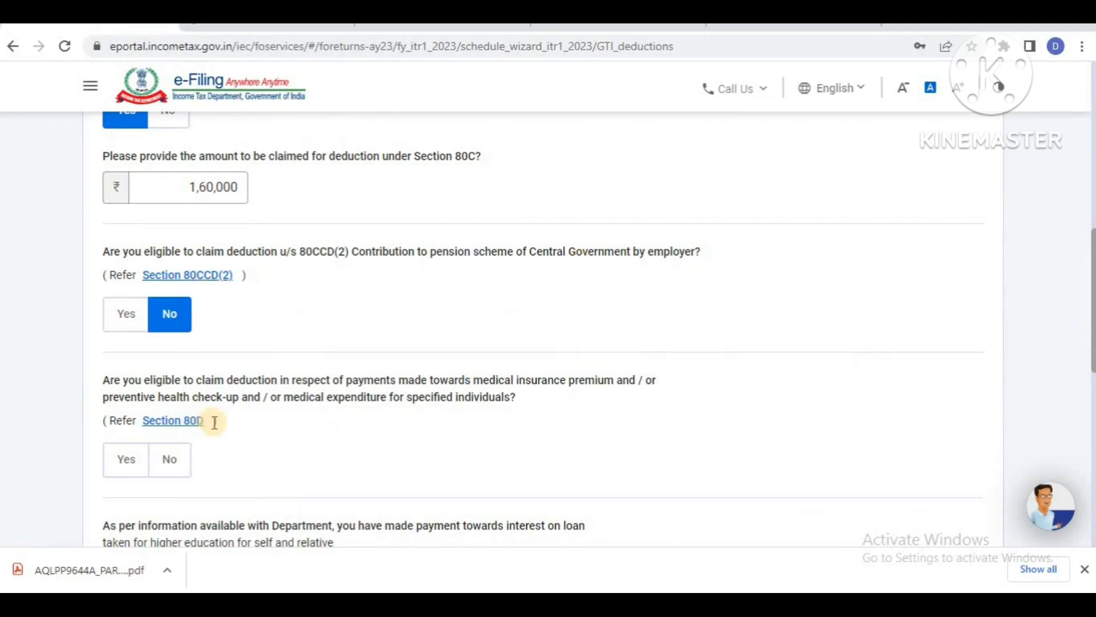
# Answer No to the section 80D medical insurance question and No to the section 80E education loan interest question
pyautogui.moveTo(231, 426); pyautogui.dragTo(128, 417)
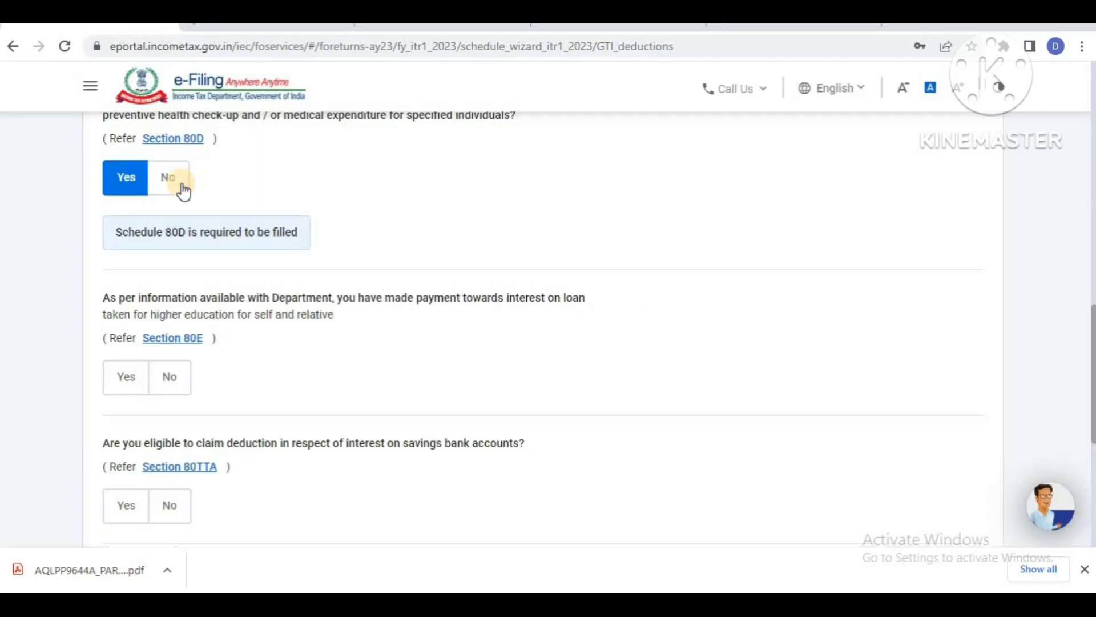
pyautogui.click(173, 180)
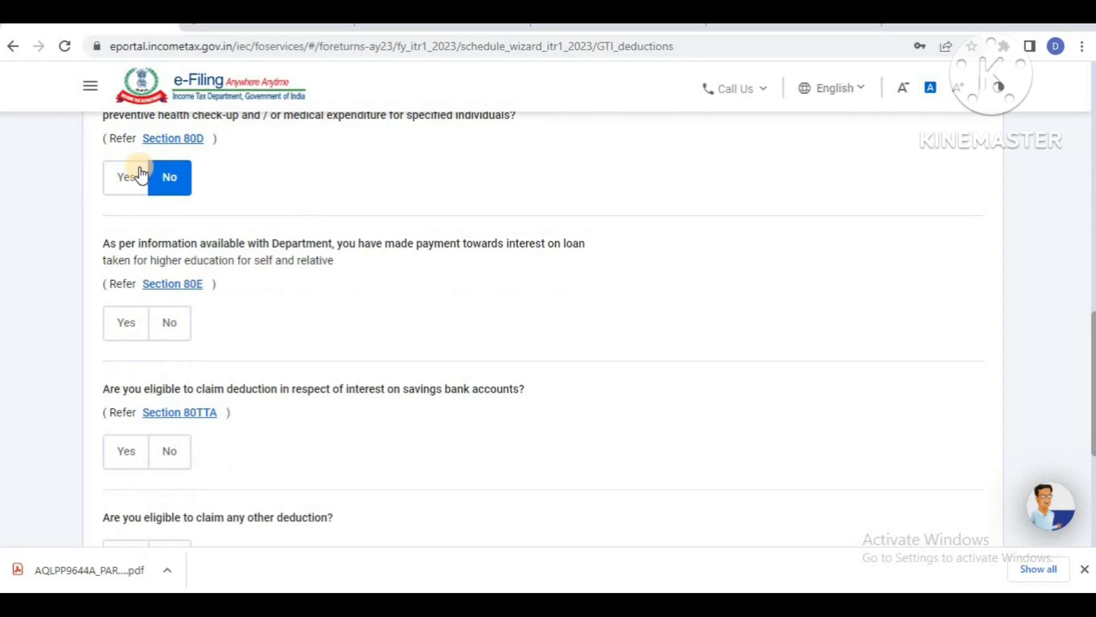
pyautogui.click(167, 324)
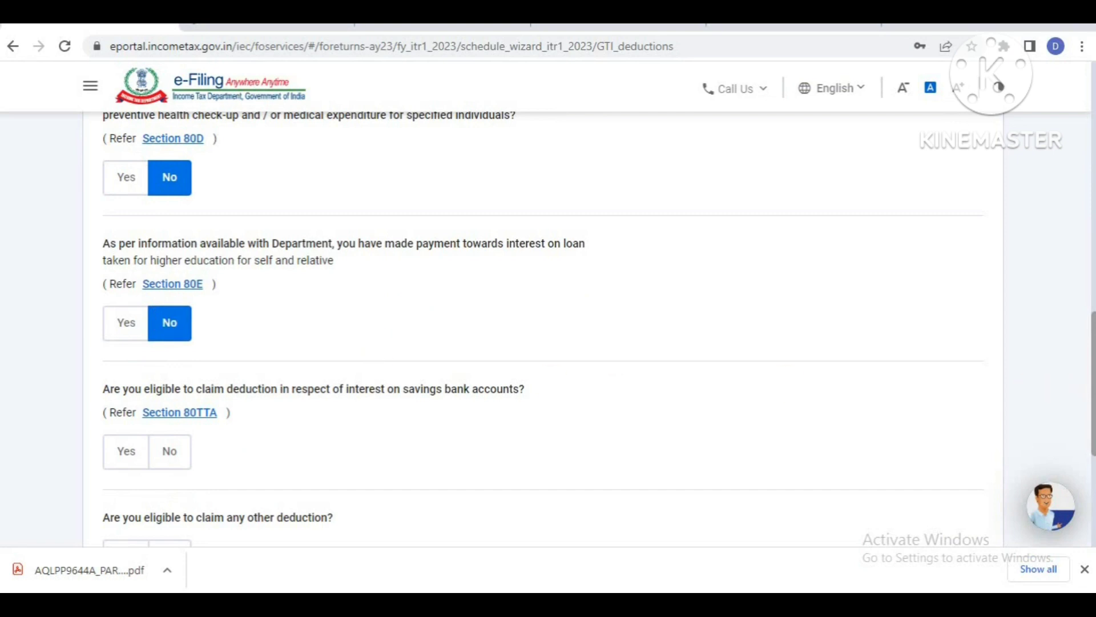
# Answer Yes to the section 80TTA question on claiming a deduction for savings bank account interest
pyautogui.scroll(-2, 1090, 342)
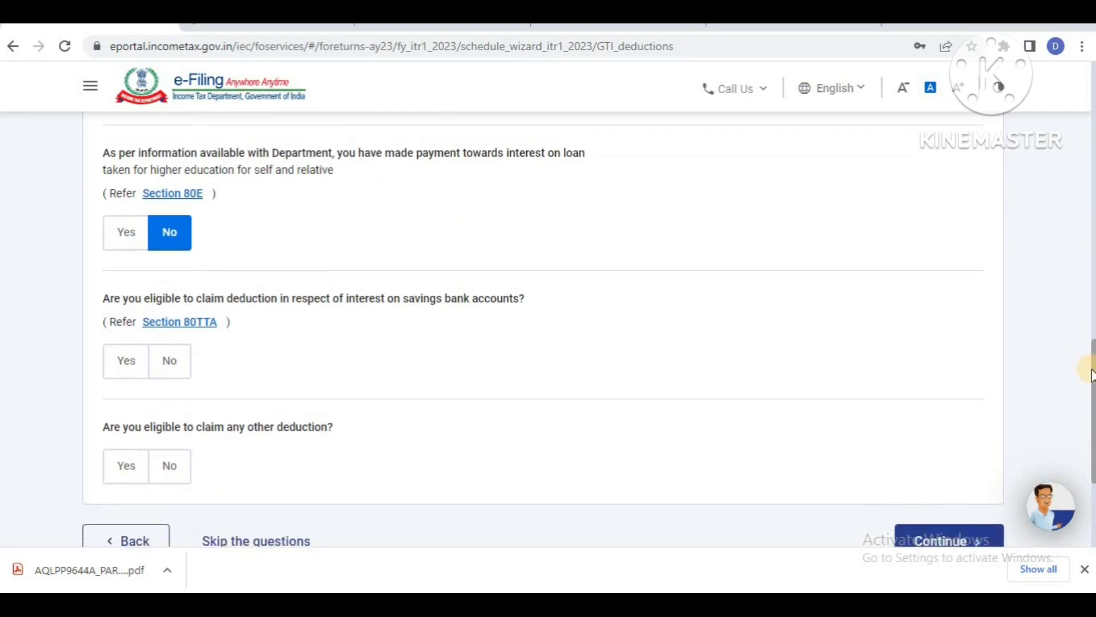
pyautogui.scroll(-1, 1091, 371)
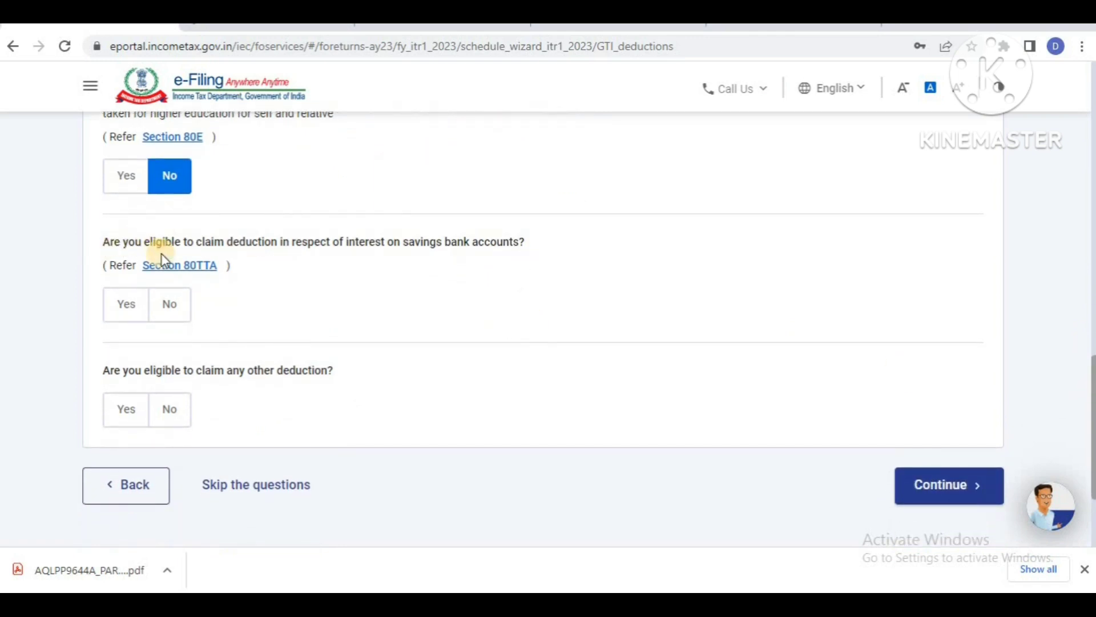
pyautogui.moveTo(285, 276); pyautogui.dragTo(120, 258)
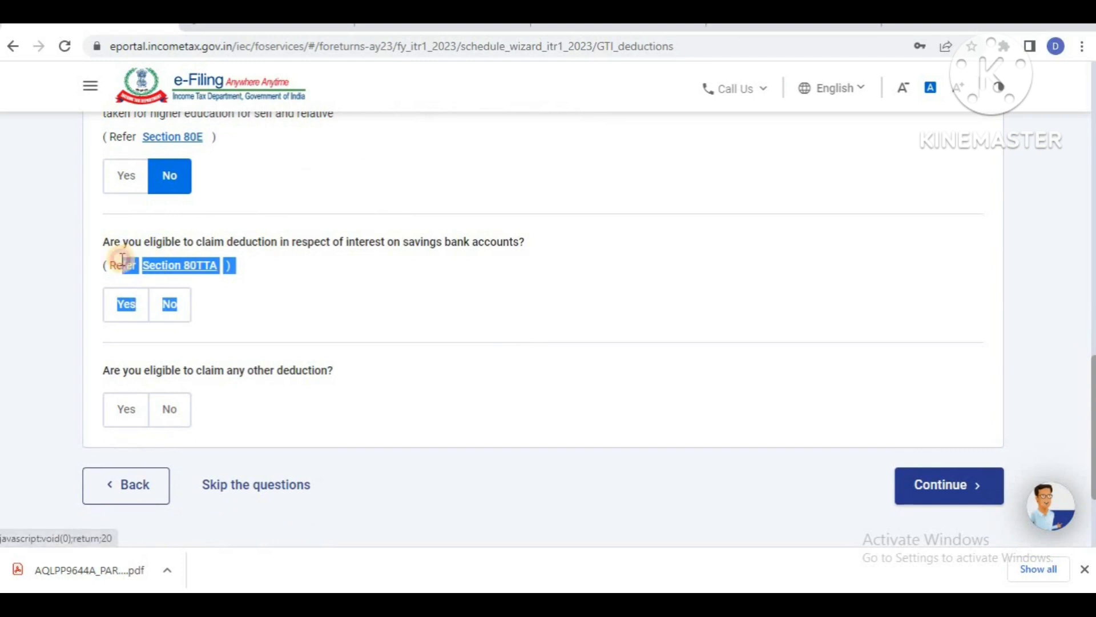
pyautogui.click(451, 260)
pyautogui.moveTo(538, 241); pyautogui.dragTo(354, 247)
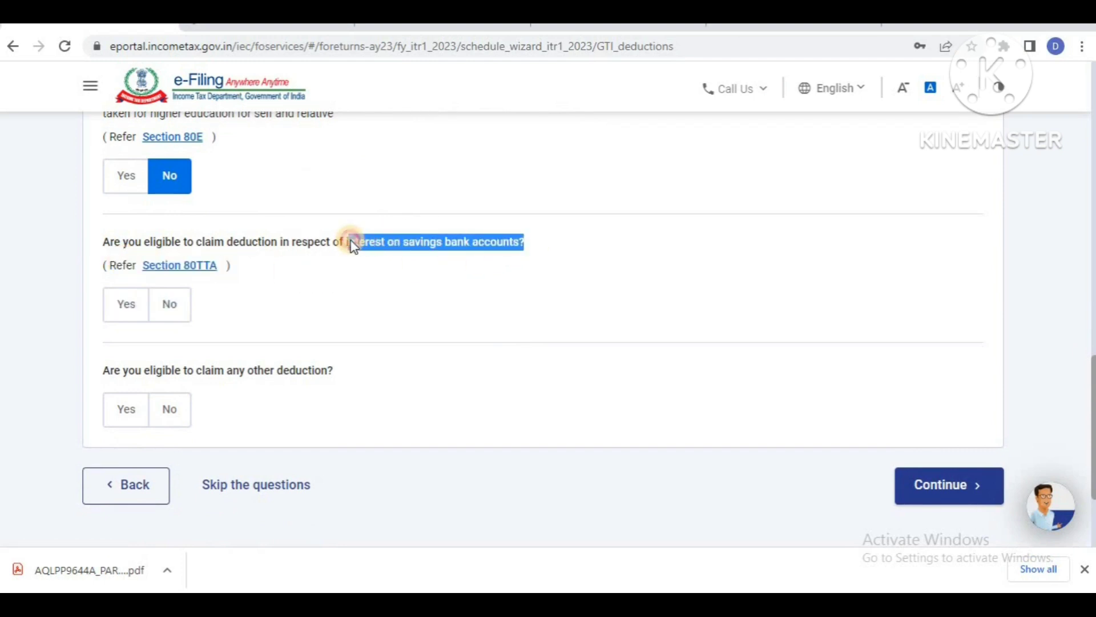
pyautogui.click(310, 272)
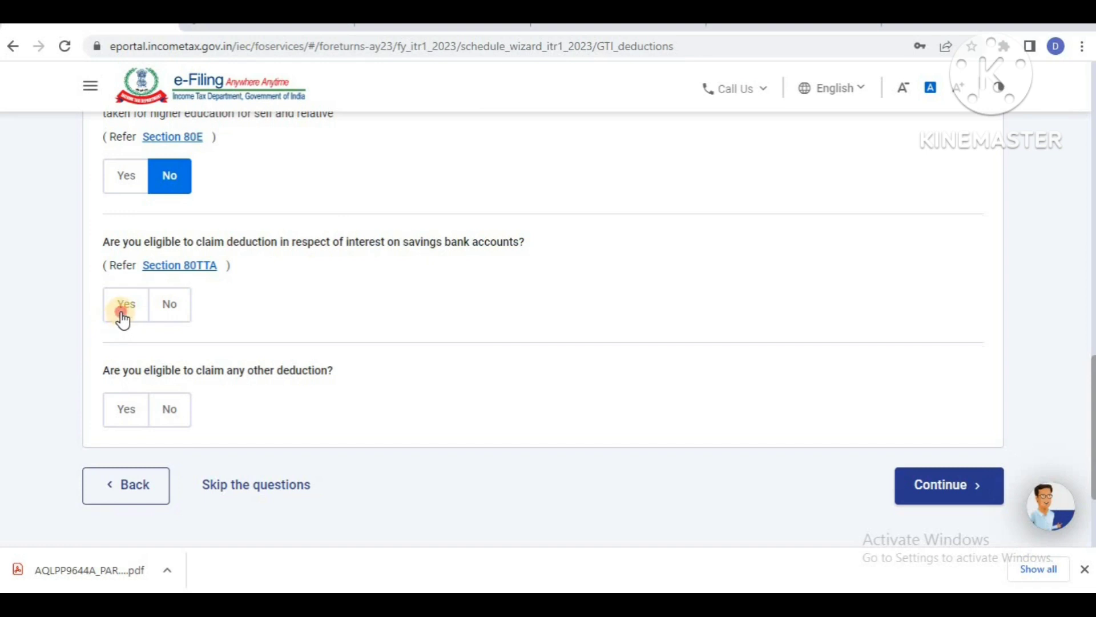
pyautogui.click(123, 318)
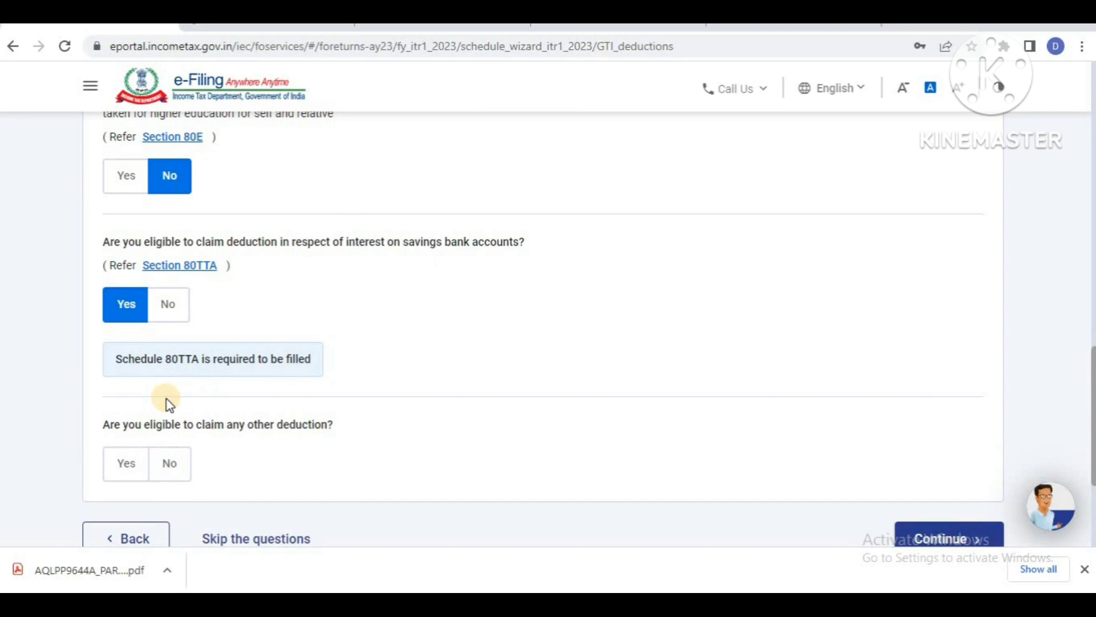
# Answer Yes to the question on eligibility to claim any other deduction
pyautogui.moveTo(99, 426); pyautogui.dragTo(329, 437)
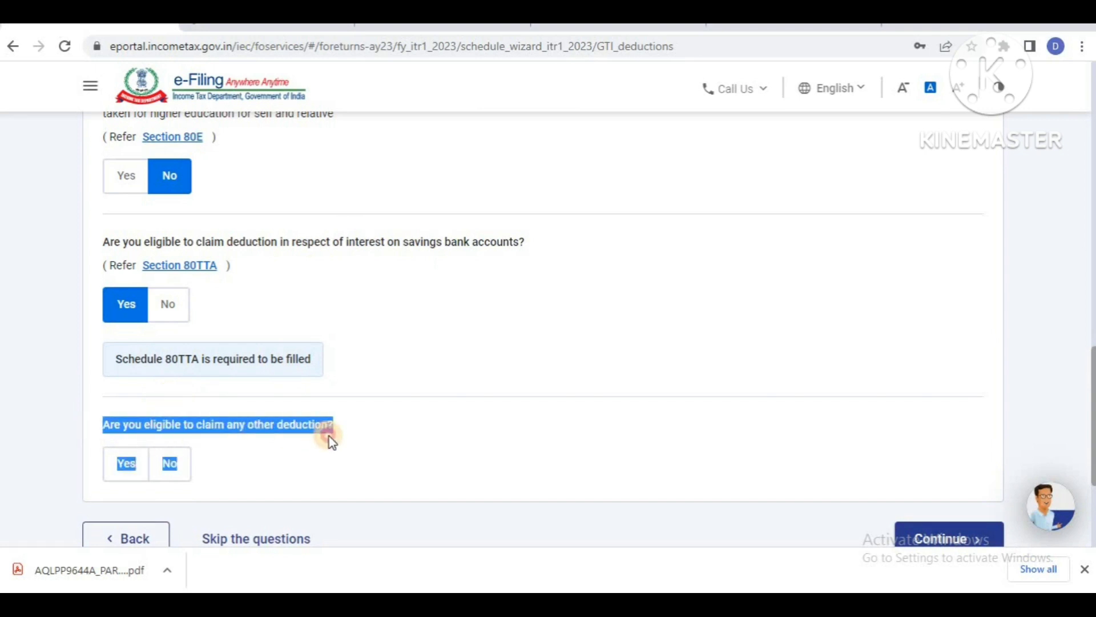
pyautogui.click(260, 459)
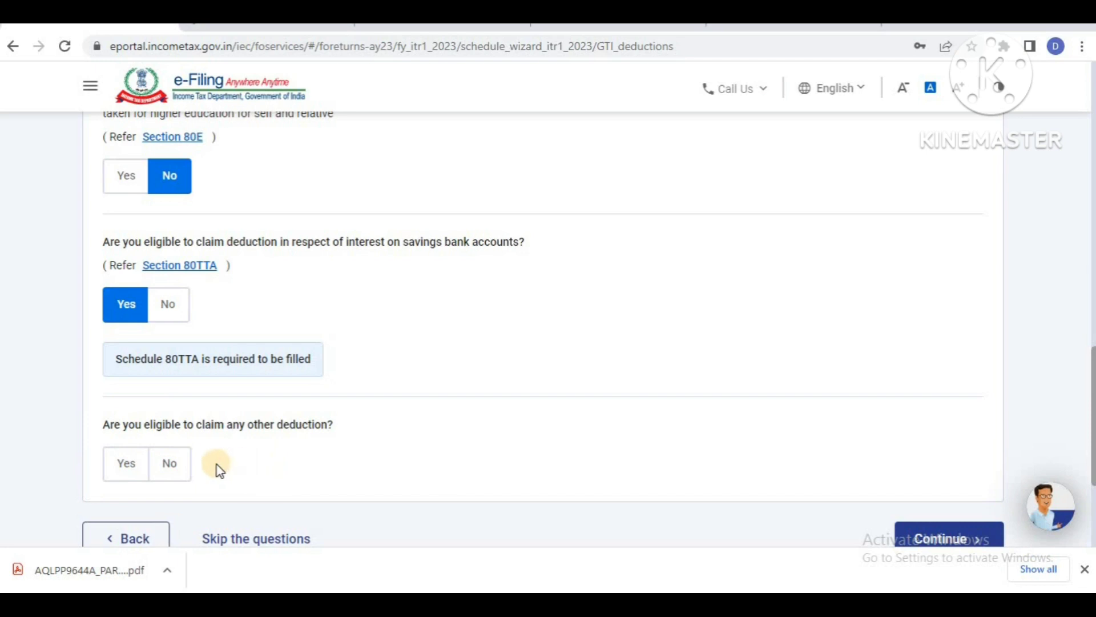
pyautogui.click(178, 469)
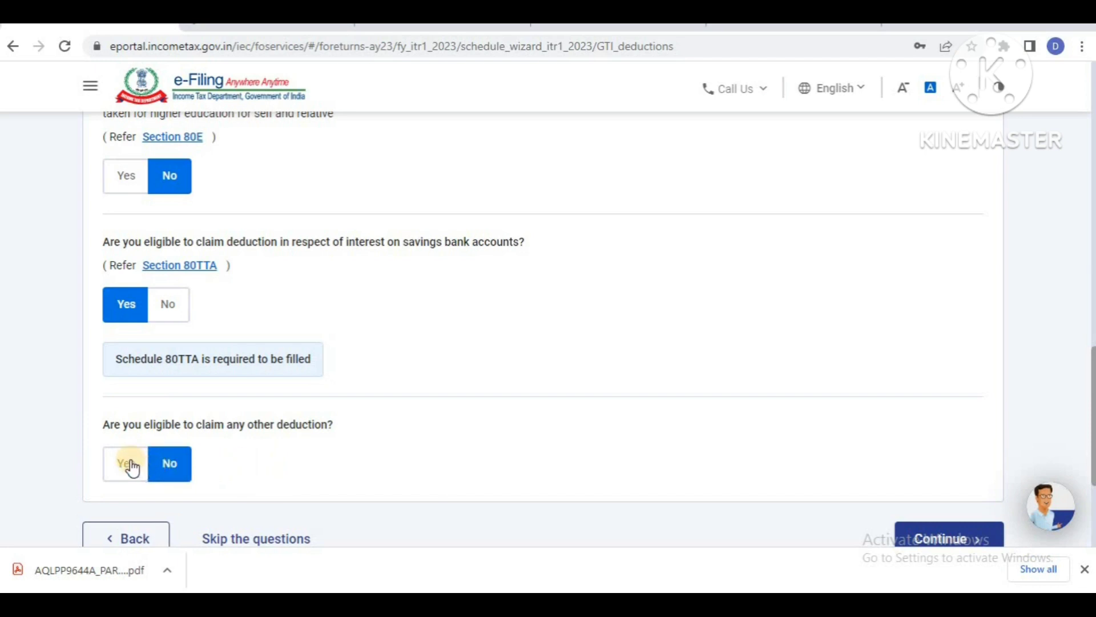
pyautogui.click(127, 463)
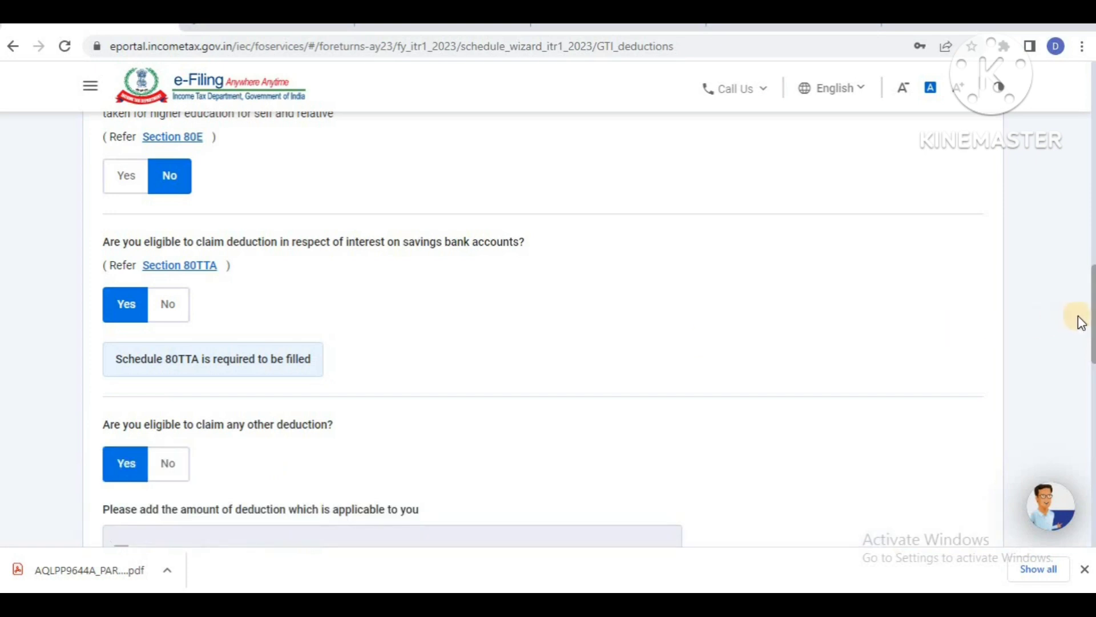
# Select the 80CCD(1B) pension scheme contribution among the other deductions and set its amount to 50,000
pyautogui.scroll(-8, 548, 331)
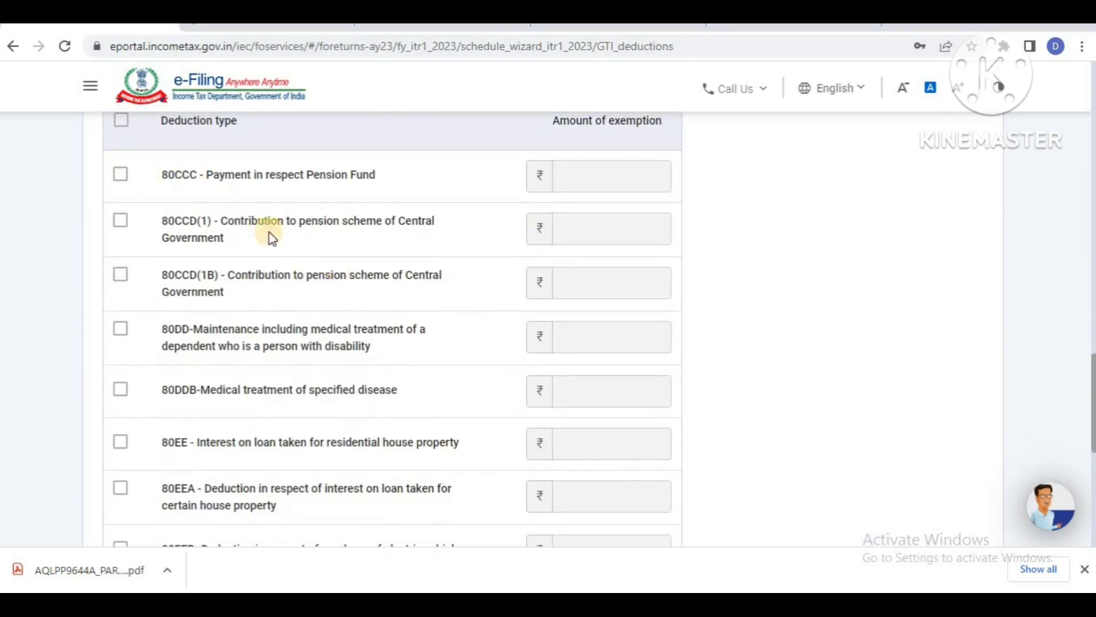
pyautogui.click(118, 279)
pyautogui.click(585, 280)
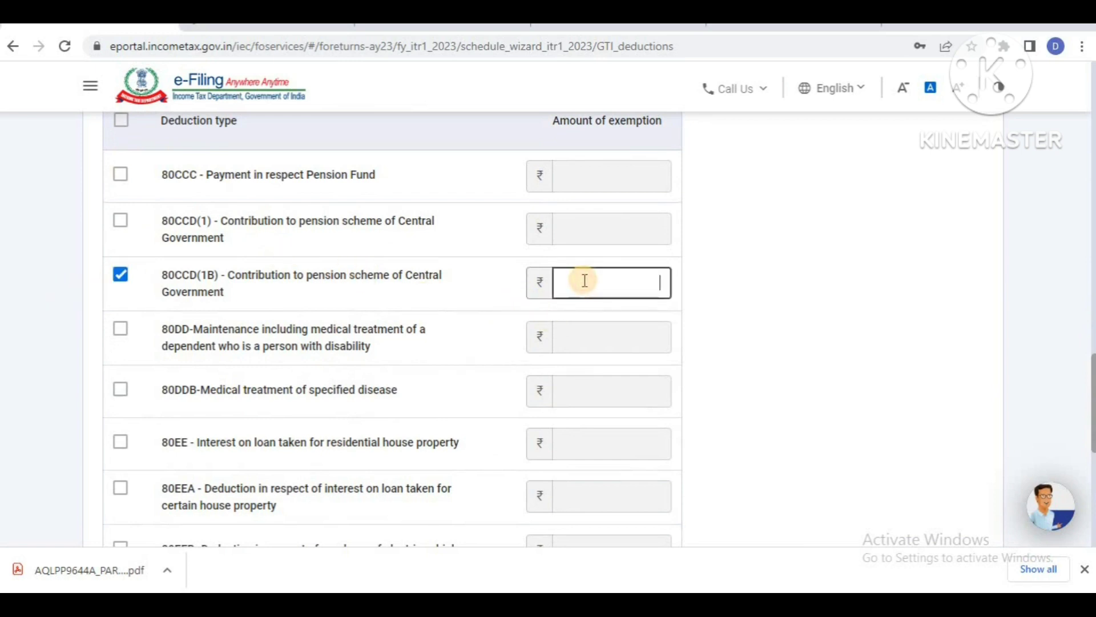
pyautogui.write('500000')
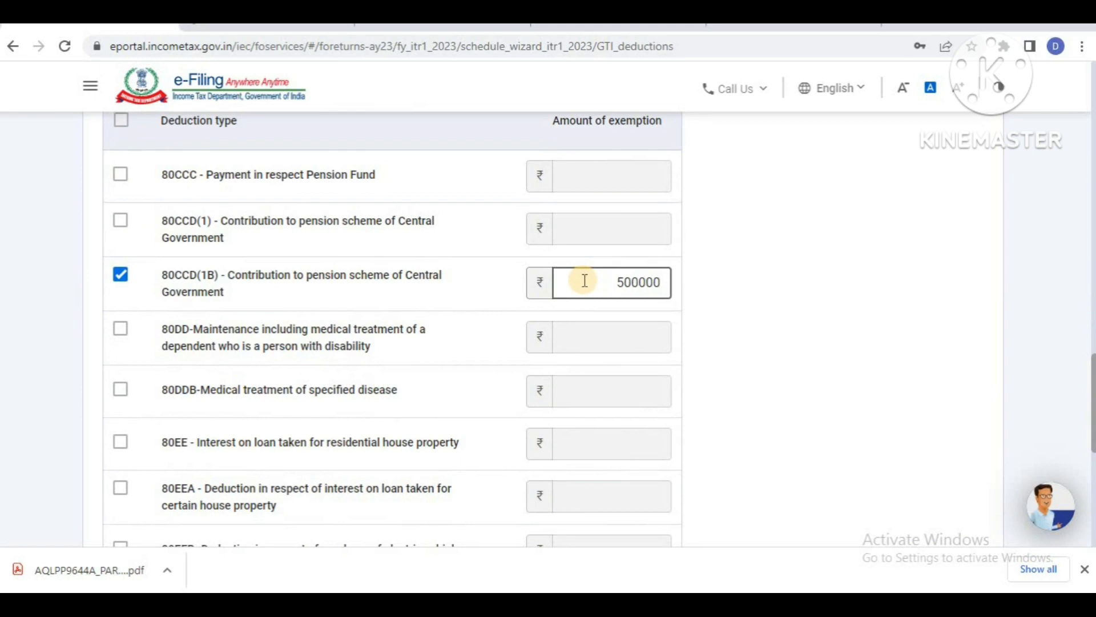
pyautogui.write(',000')
pyautogui.click(725, 284)
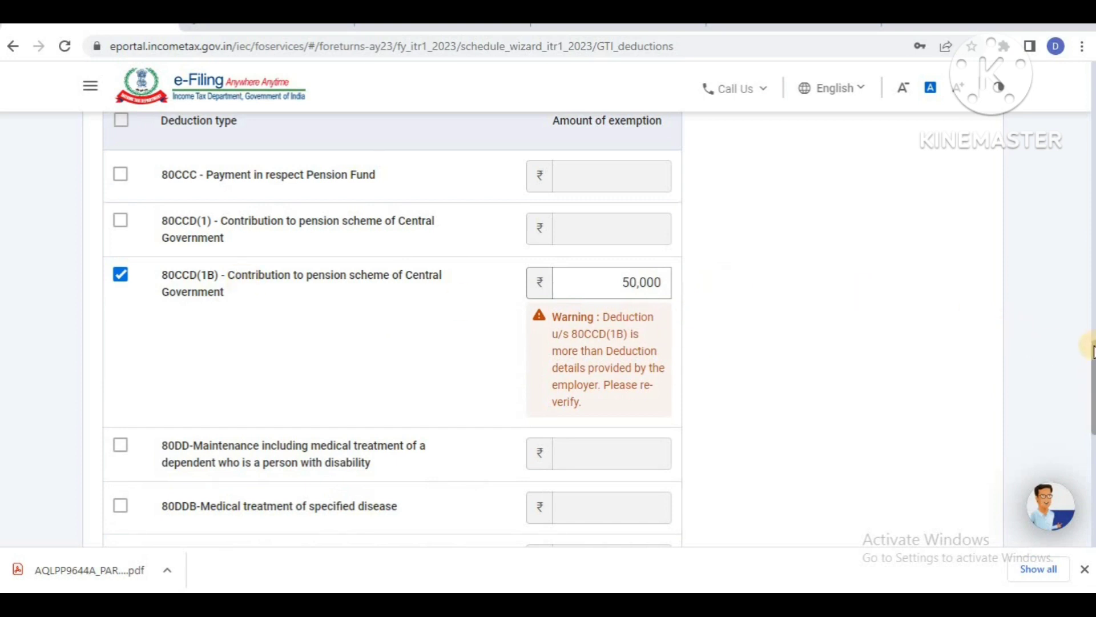
# Check the section 80CCD(1B) pension scheme amount in the Form 16 PDF and return to the tax return
pyautogui.moveTo(1093, 348); pyautogui.dragTo(1094, 392)
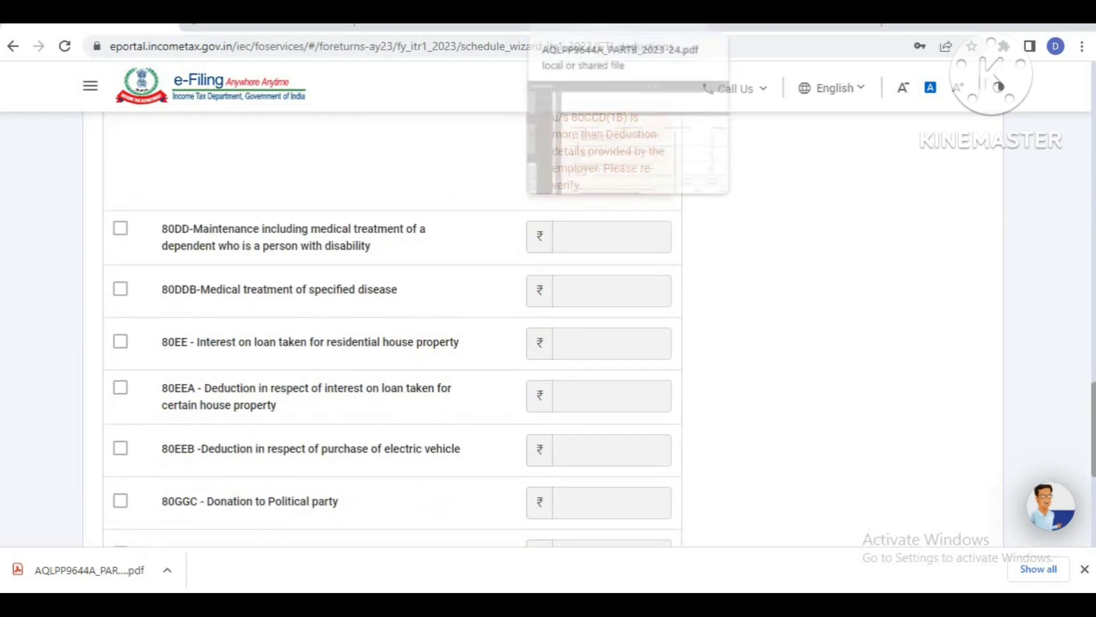
pyautogui.click(616, 27)
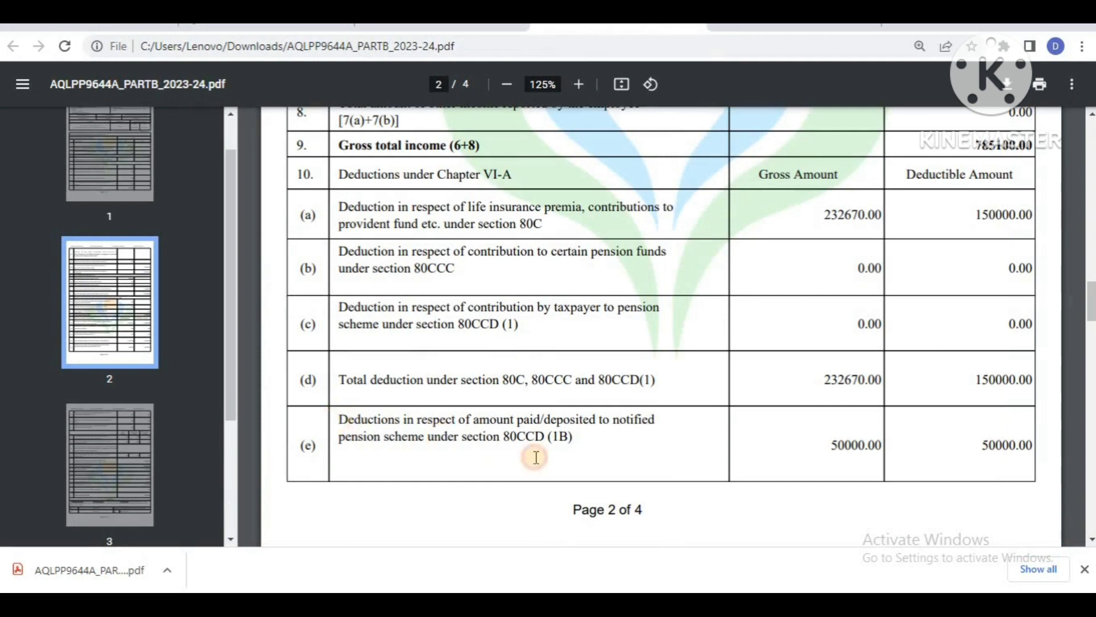
pyautogui.moveTo(339, 419); pyautogui.dragTo(536, 457)
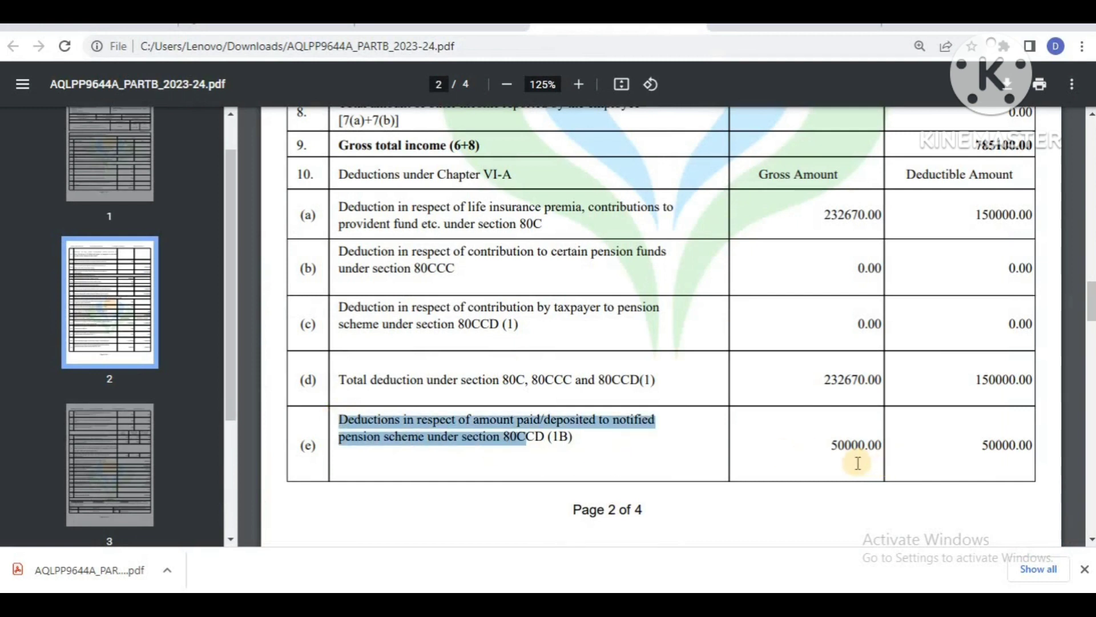
pyautogui.moveTo(875, 445); pyautogui.dragTo(814, 444)
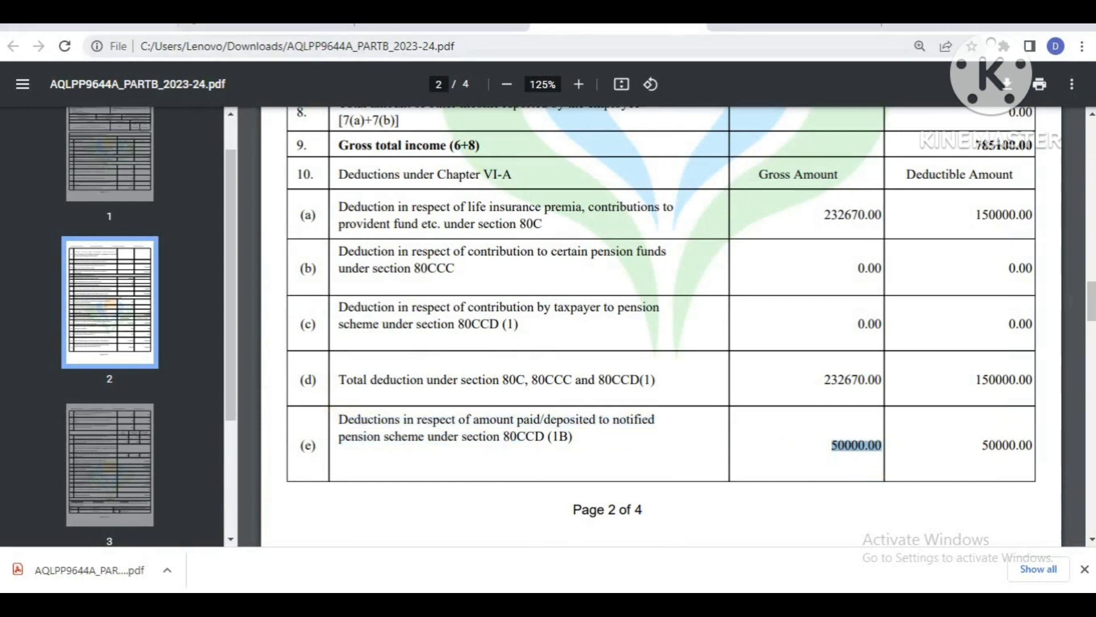
pyautogui.click(30, 26)
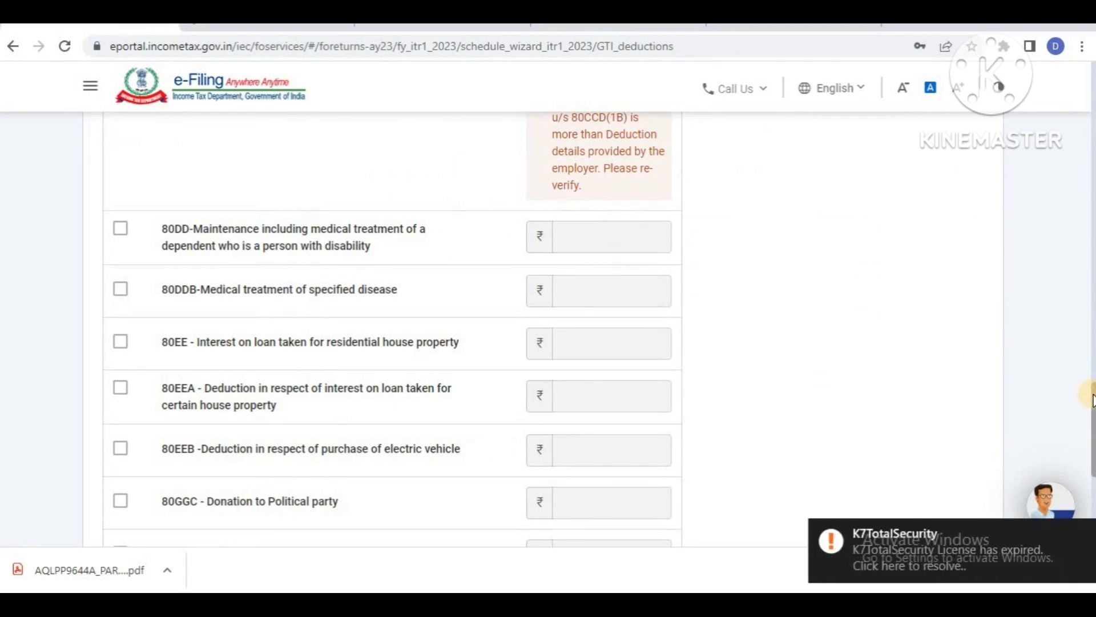
# Review the remaining deduction types down to 80GGC and 80U without selecting any, and continue to deduction verification
pyautogui.moveTo(1092, 400); pyautogui.dragTo(1092, 414)
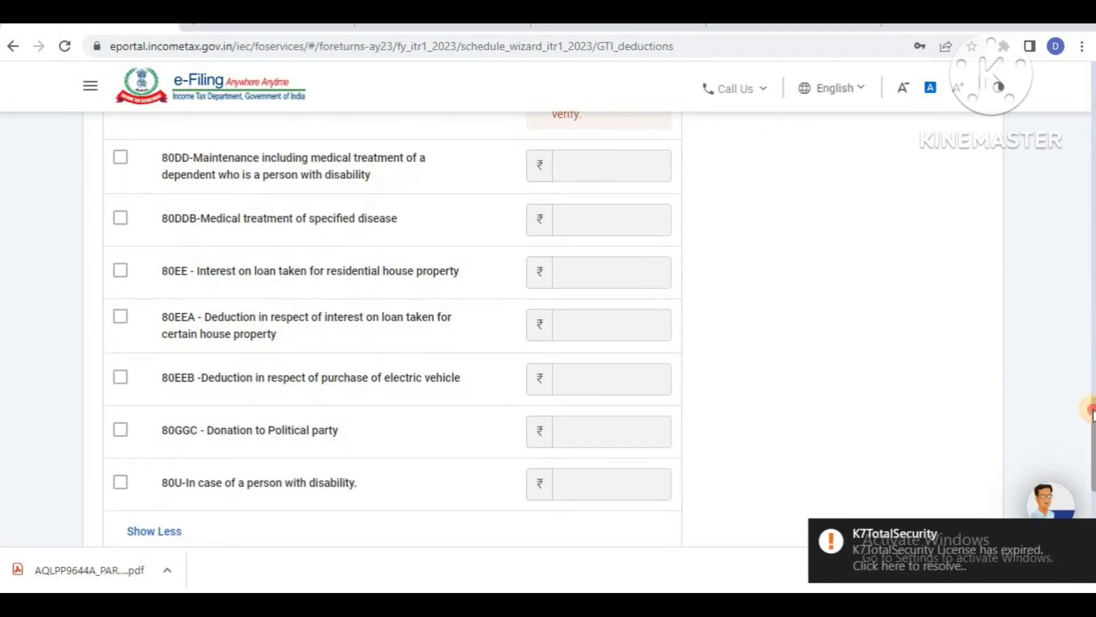
pyautogui.moveTo(1091, 412)
pyautogui.mouseDown()
pyautogui.moveTo(1090, 339)
pyautogui.moveTo(1090, 439)
pyautogui.moveTo(1090, 420)
pyautogui.mouseUp()
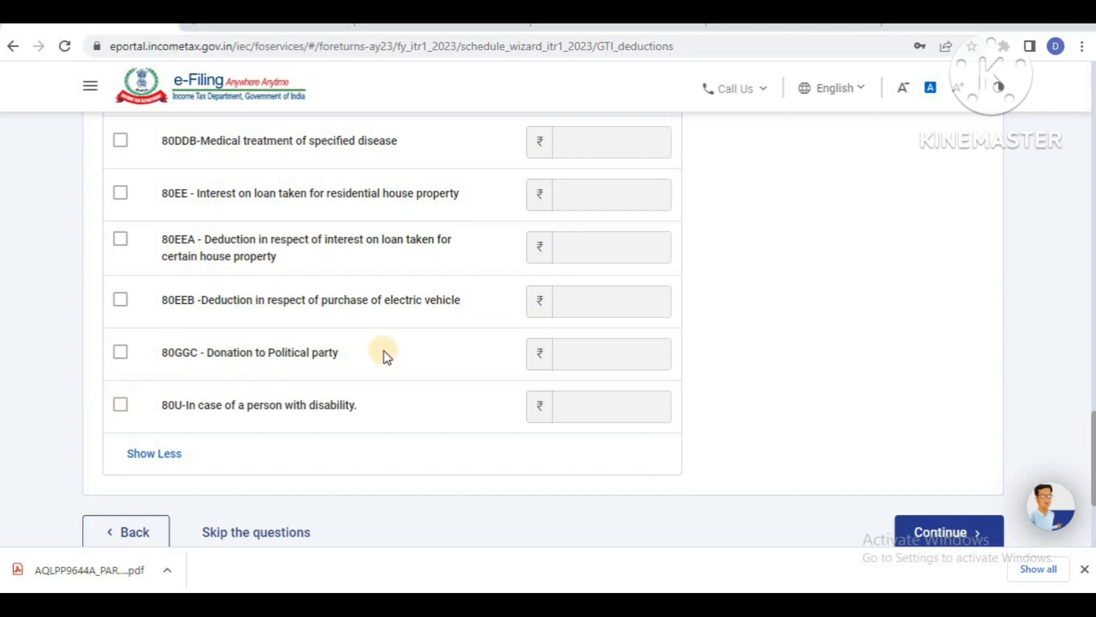
pyautogui.moveTo(387, 356); pyautogui.dragTo(169, 360)
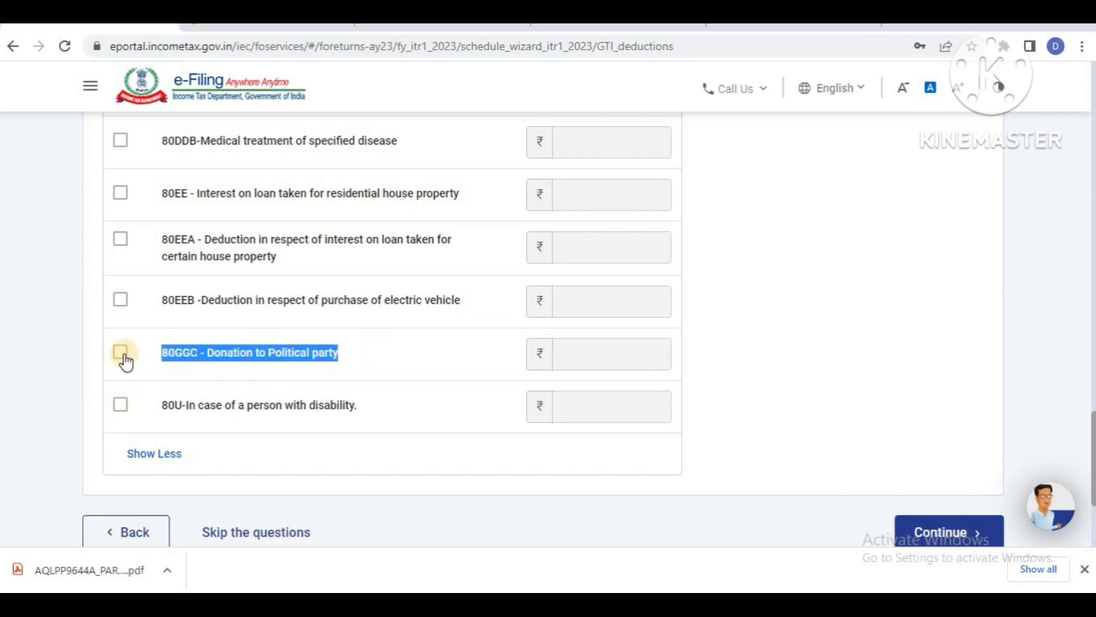
pyautogui.click(78, 338)
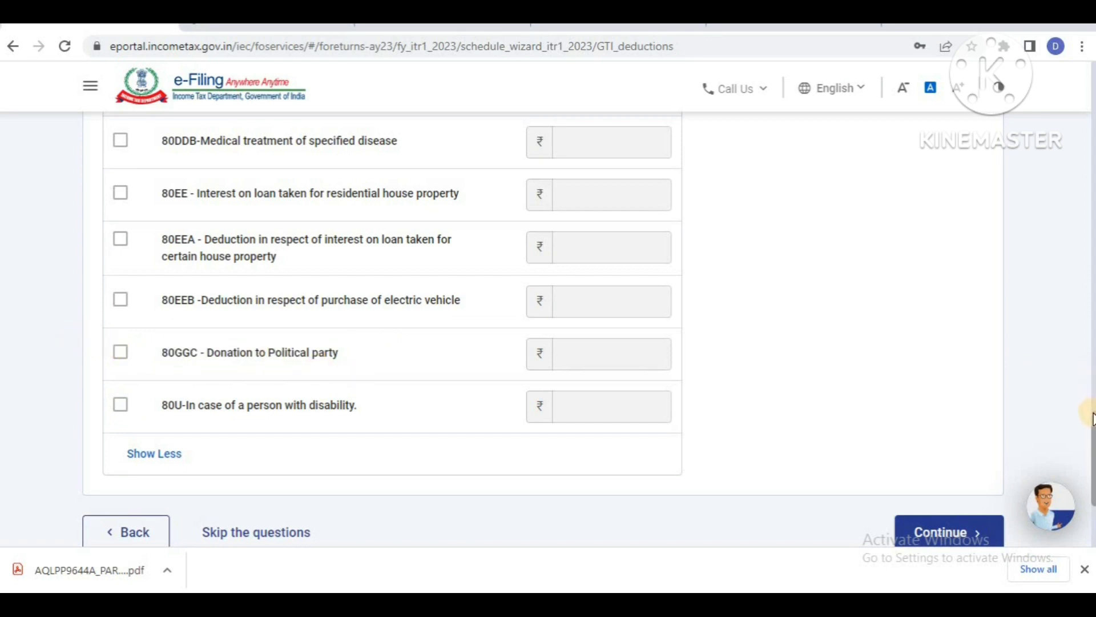
pyautogui.moveTo(1091, 422); pyautogui.dragTo(1091, 342)
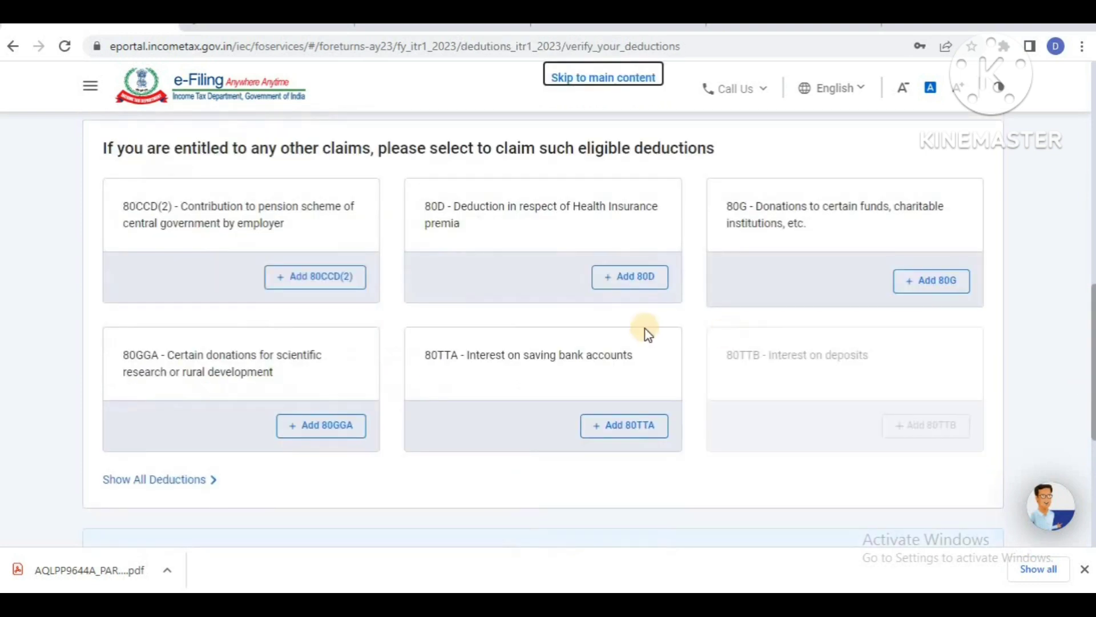
# Start adding an 80D health insurance deduction and answer No to the senior citizen question for self and family
pyautogui.click(630, 280)
pyautogui.moveTo(292, 172); pyautogui.dragTo(66, 170)
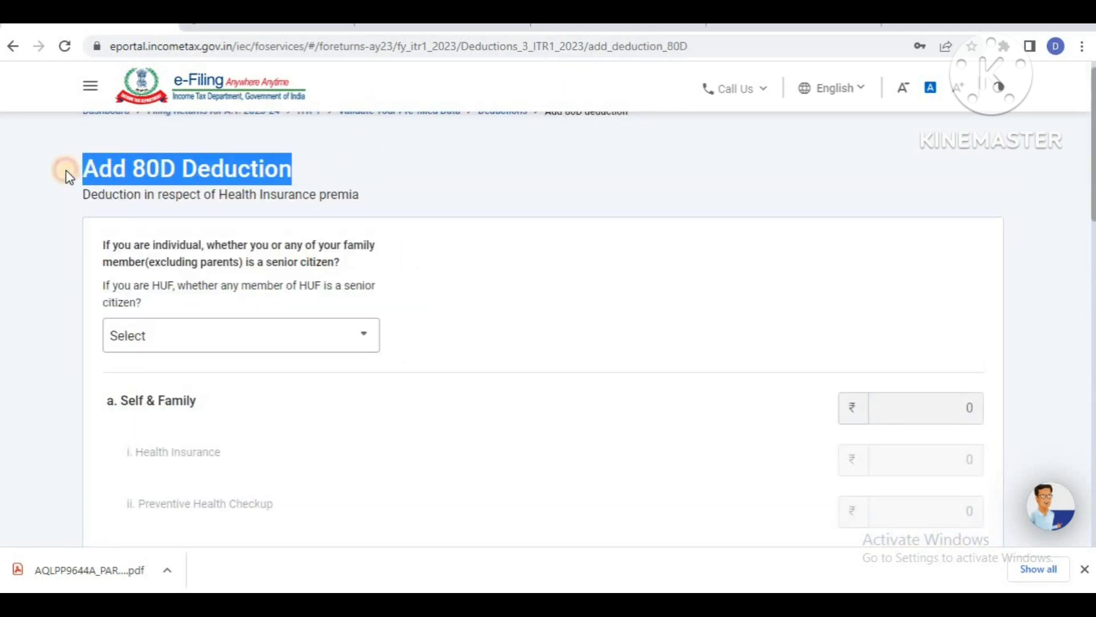
pyautogui.click(255, 340)
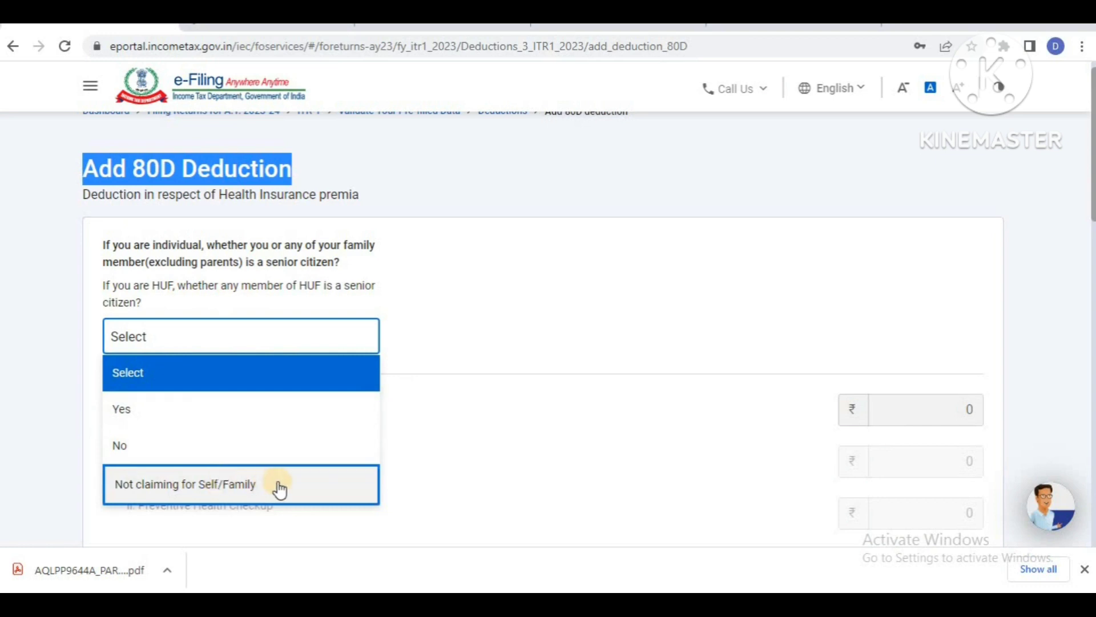
pyautogui.click(117, 288)
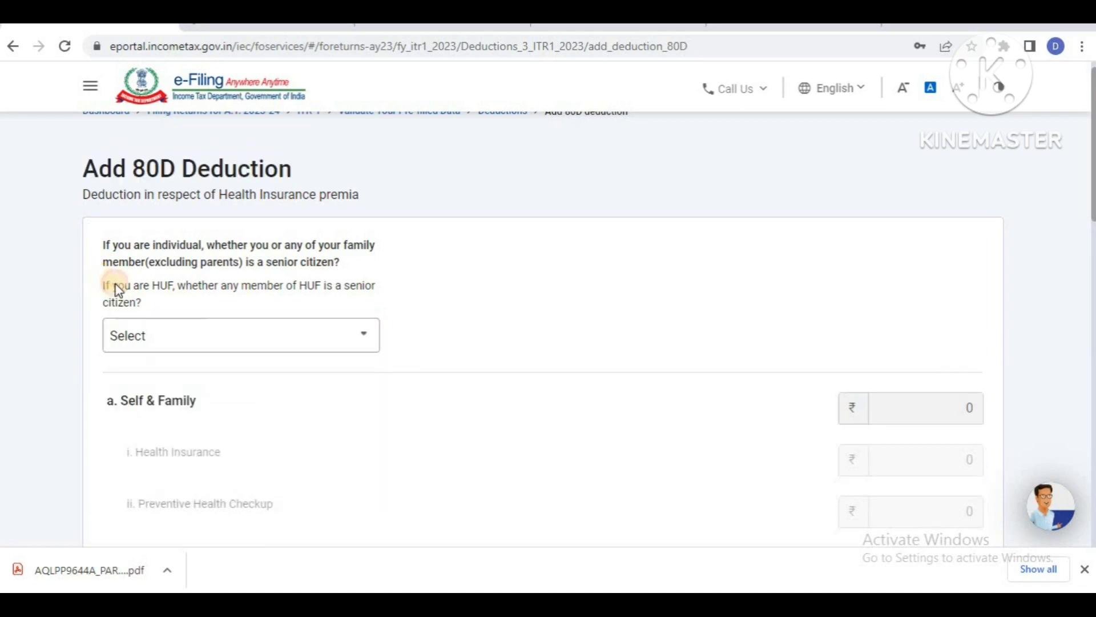
pyautogui.moveTo(117, 288); pyautogui.dragTo(349, 307)
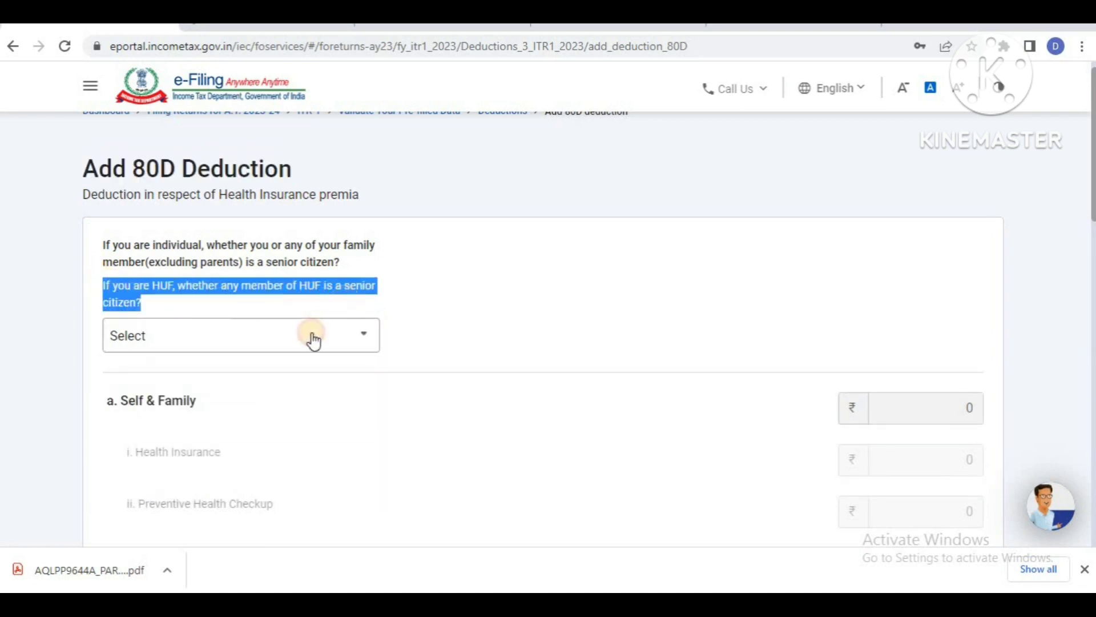
pyautogui.click(296, 348)
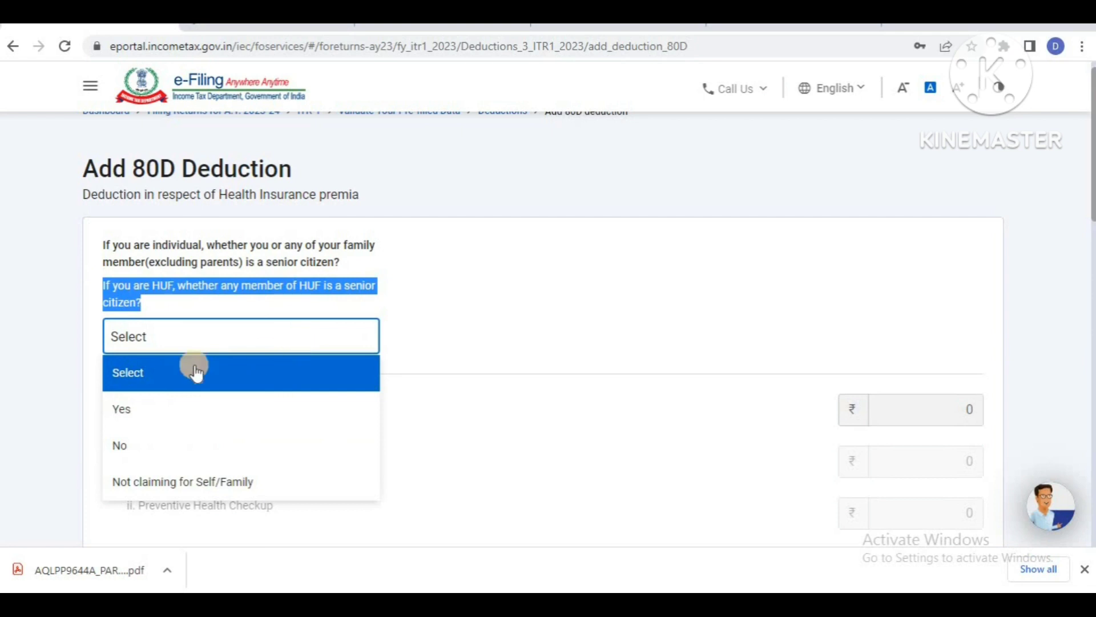
pyautogui.click(134, 444)
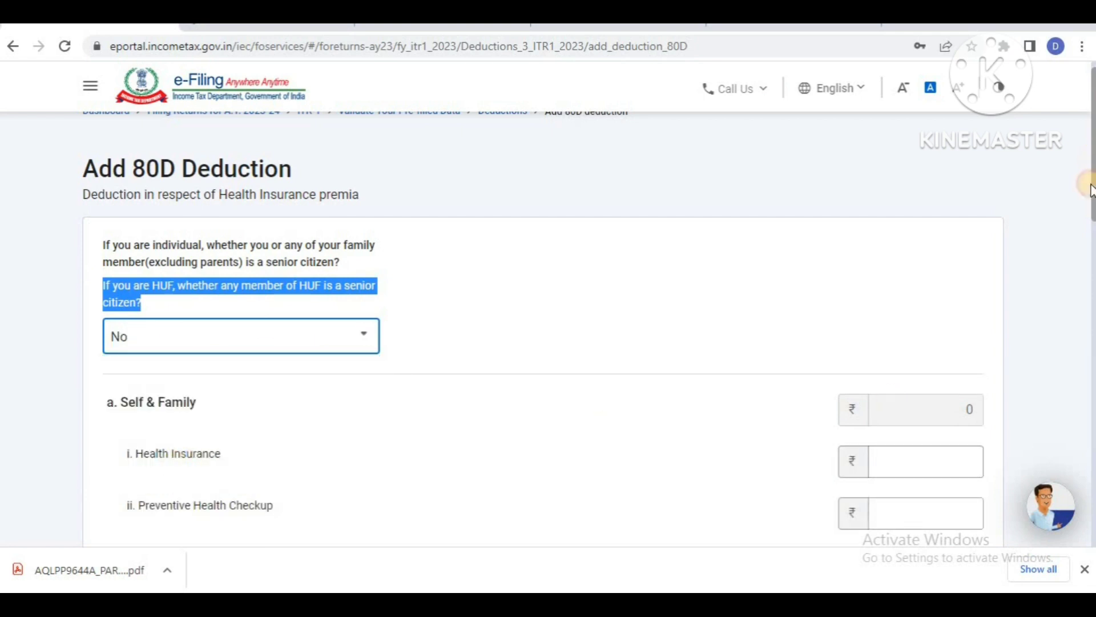
pyautogui.scroll(-4, 1089, 184)
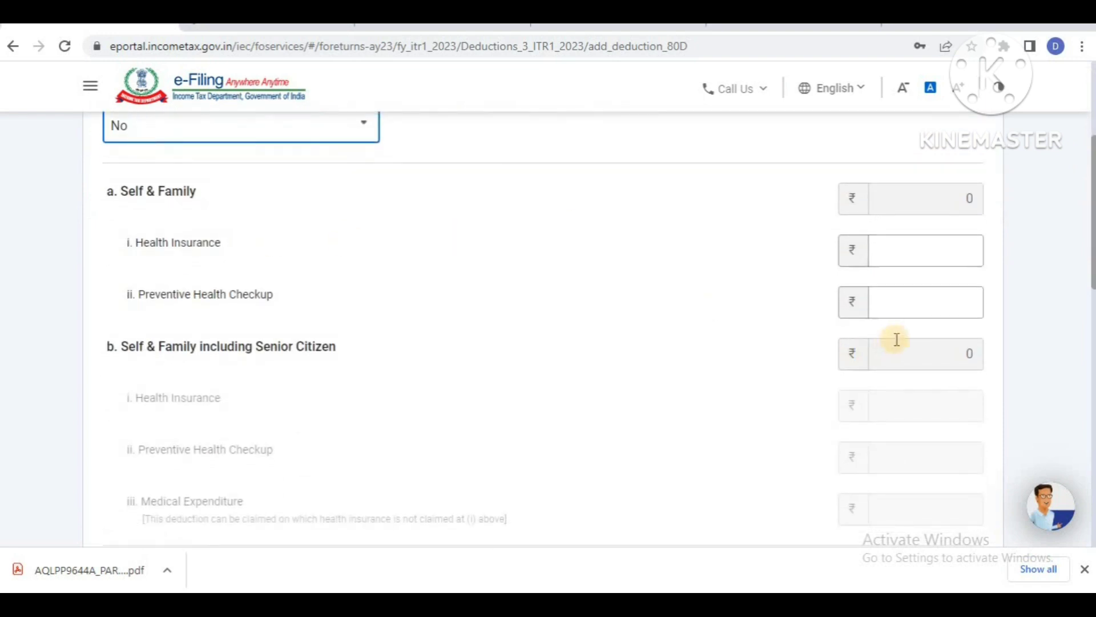
pyautogui.click(911, 301)
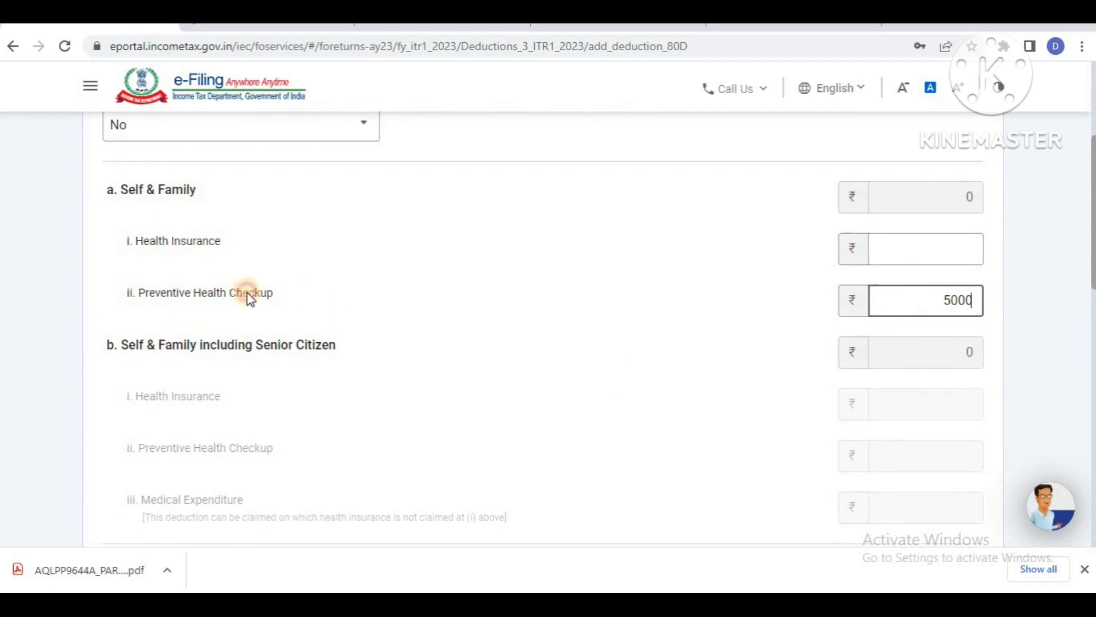
pyautogui.moveTo(275, 293); pyautogui.dragTo(91, 309)
pyautogui.click(850, 313)
# Set the Self & Family health insurance amount to 15,000 and add the 80D deduction
pyautogui.click(893, 245)
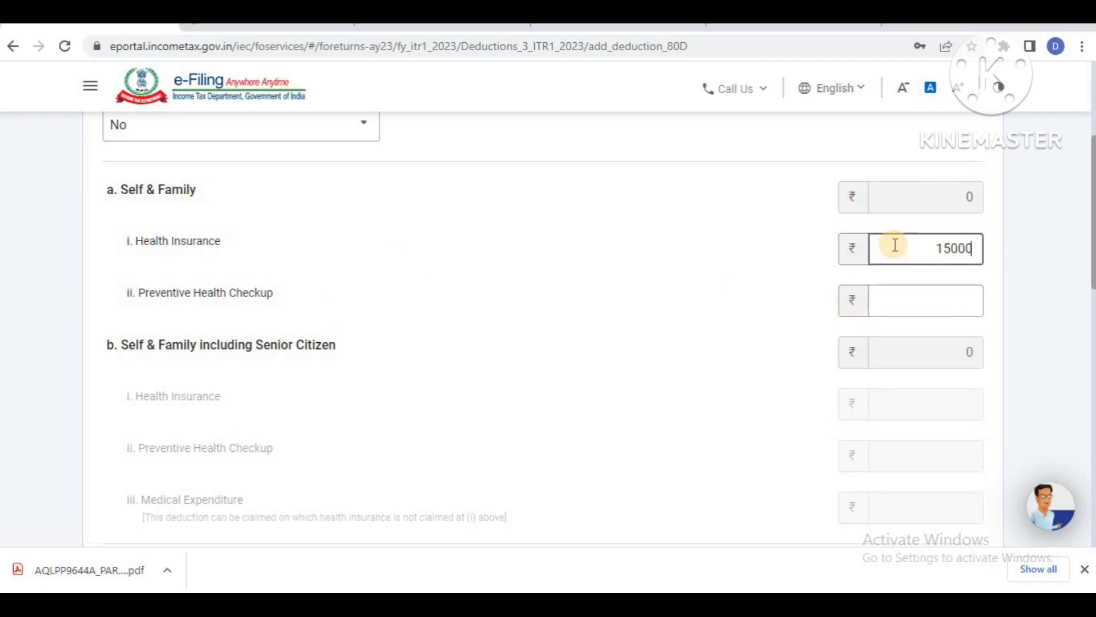
pyautogui.click(1071, 258)
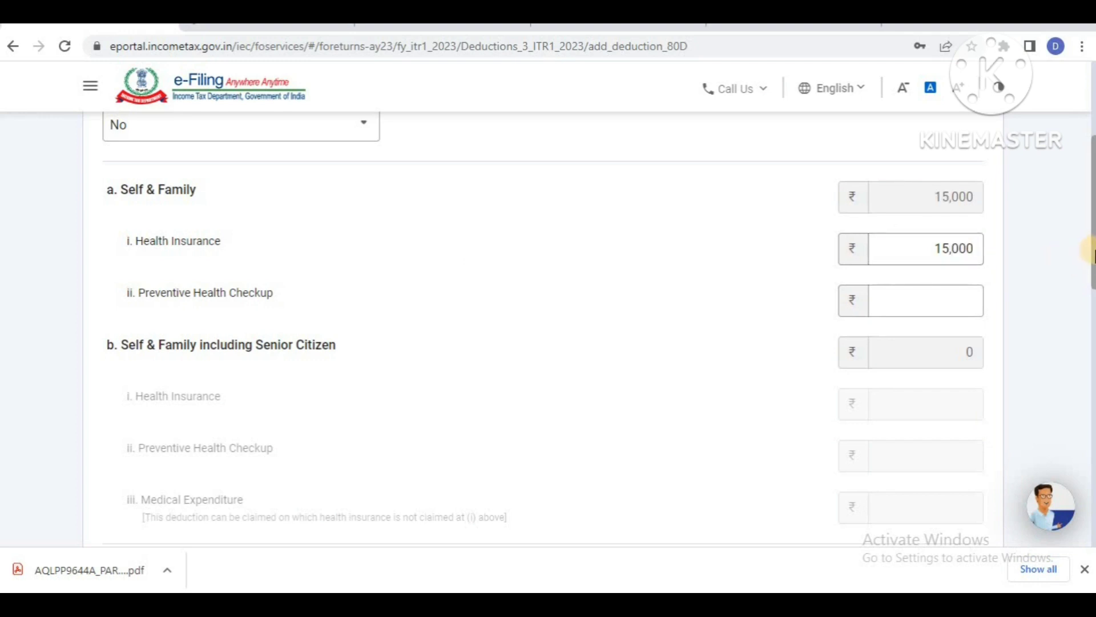
pyautogui.moveTo(1091, 257); pyautogui.dragTo(1091, 435)
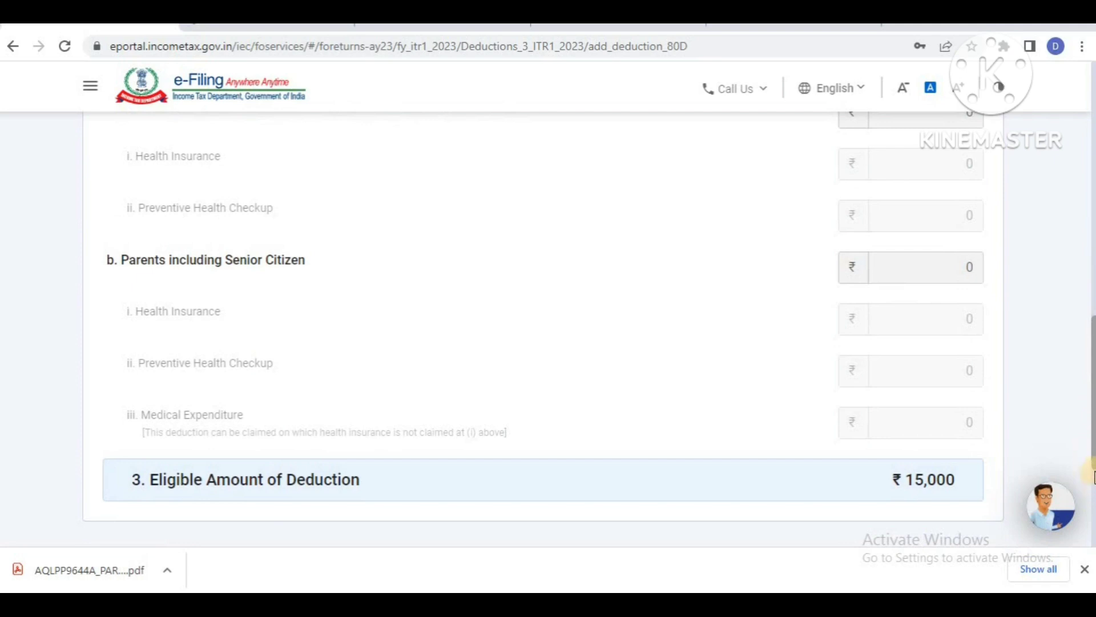
pyautogui.moveTo(1091, 469); pyautogui.dragTo(1092, 509)
pyautogui.click(953, 452)
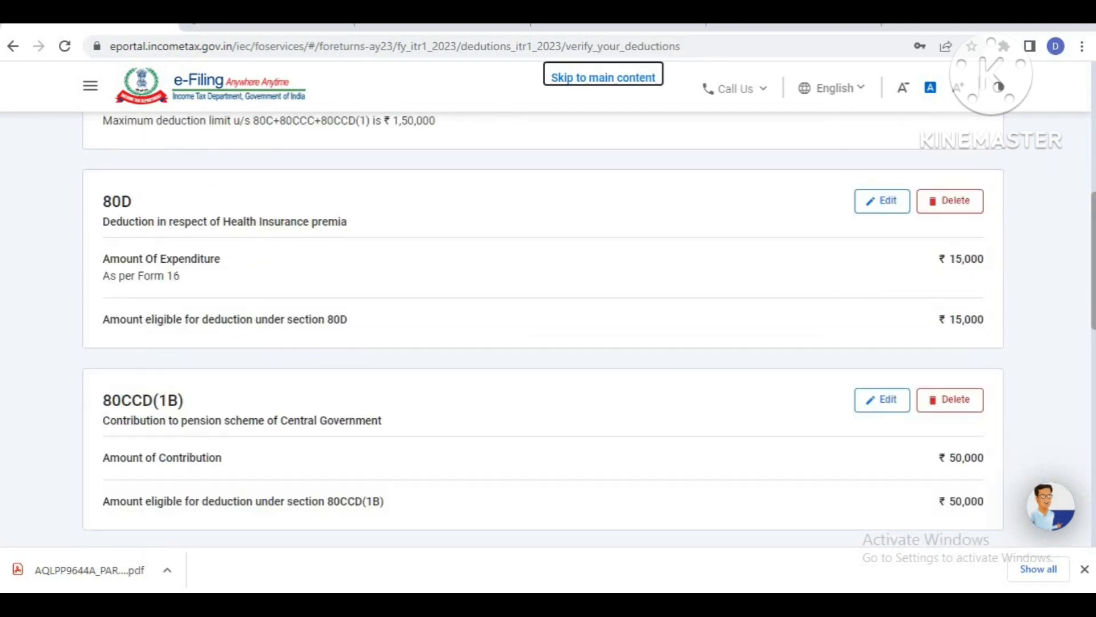
# Add an 80TTA deduction with 15,000 as interest on saving bank accounts
pyautogui.scroll(-1, 543, 329)
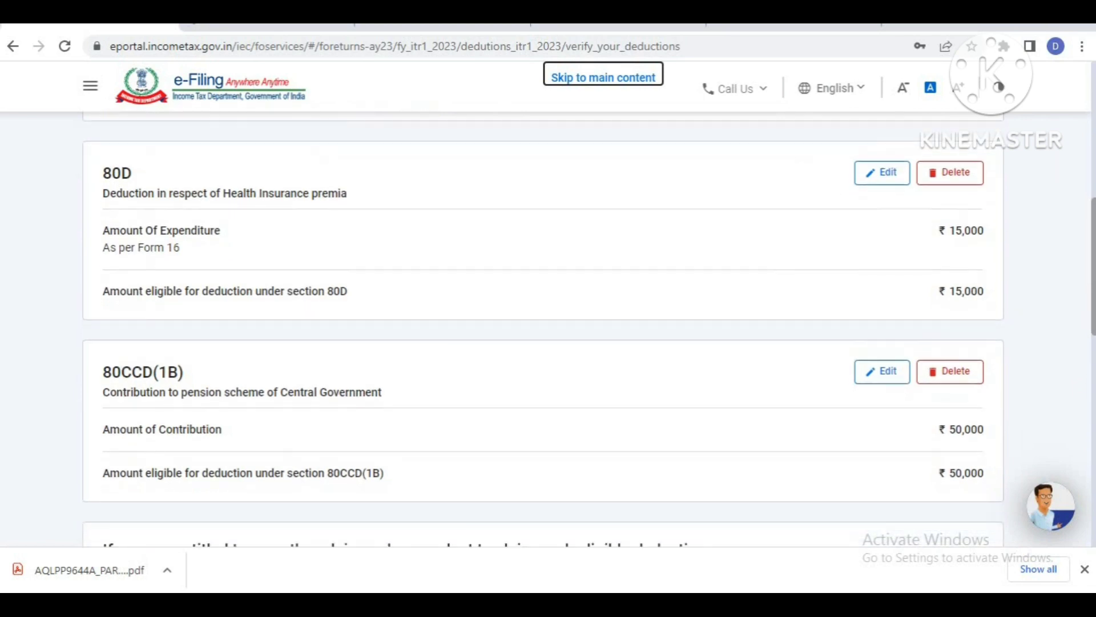
pyautogui.moveTo(1092, 227); pyautogui.dragTo(1089, 330)
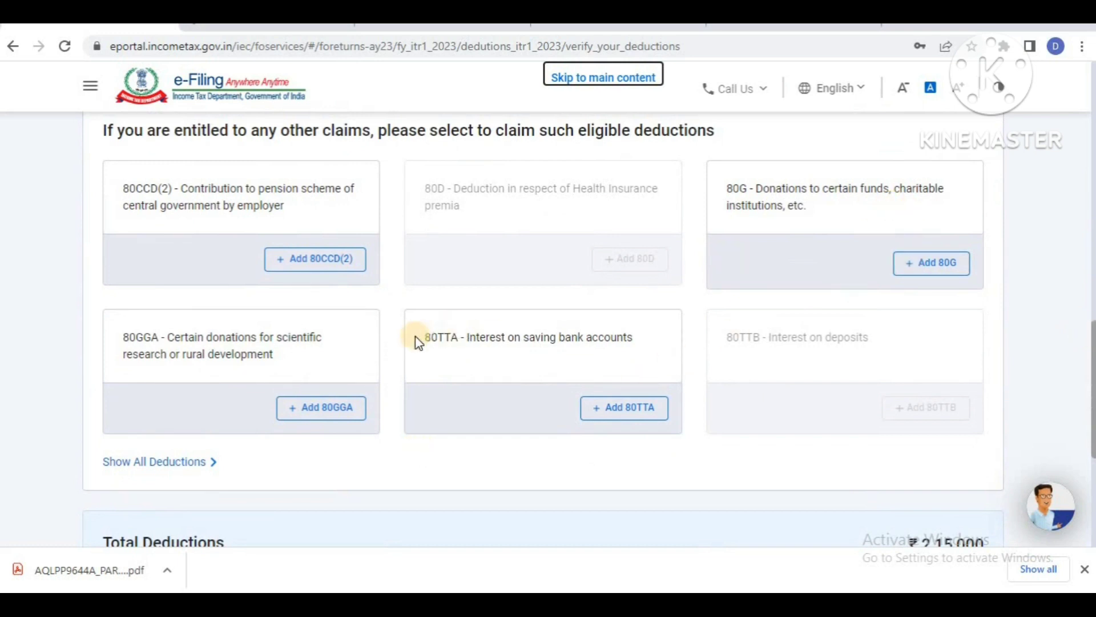
pyautogui.moveTo(417, 338); pyautogui.dragTo(641, 340)
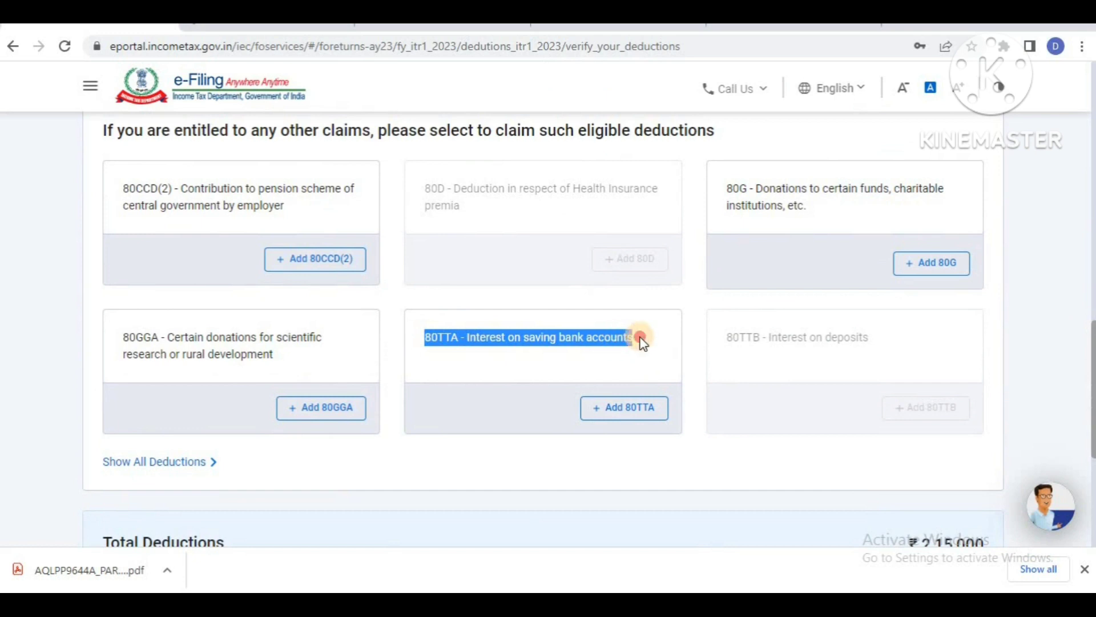
pyautogui.click(523, 406)
pyautogui.click(626, 406)
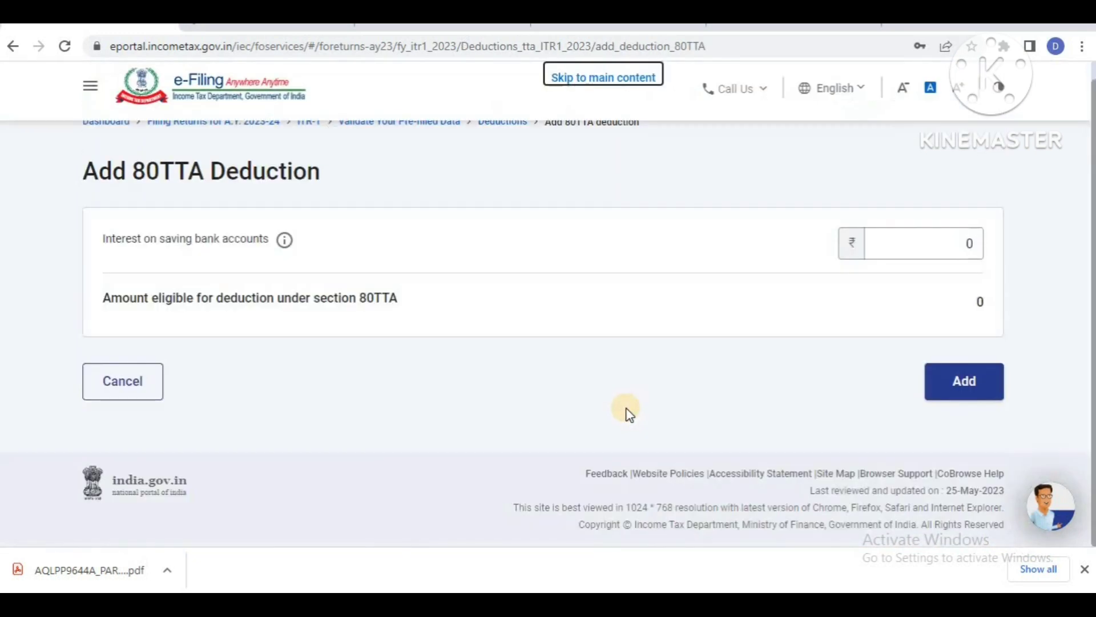
pyautogui.click(948, 240)
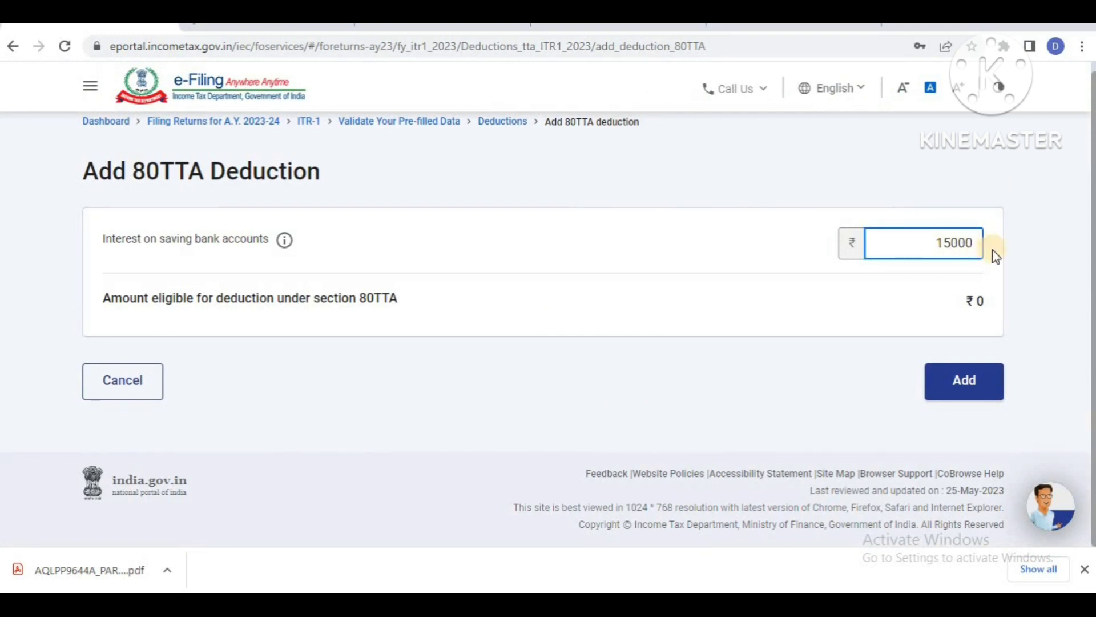
pyautogui.click(1008, 254)
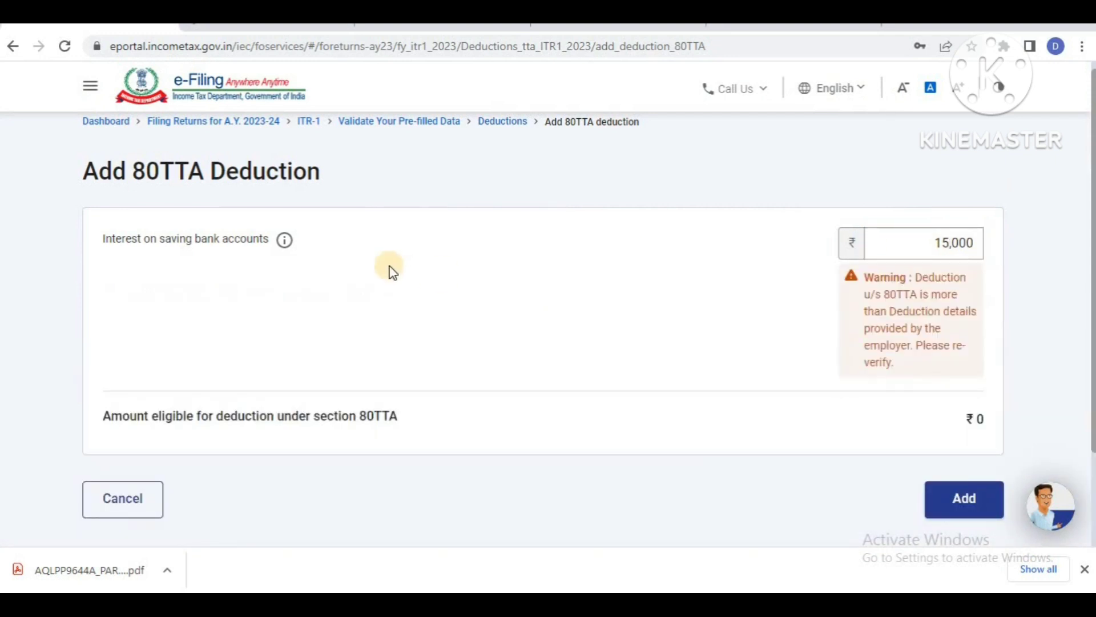
pyautogui.moveTo(207, 240); pyautogui.dragTo(142, 239)
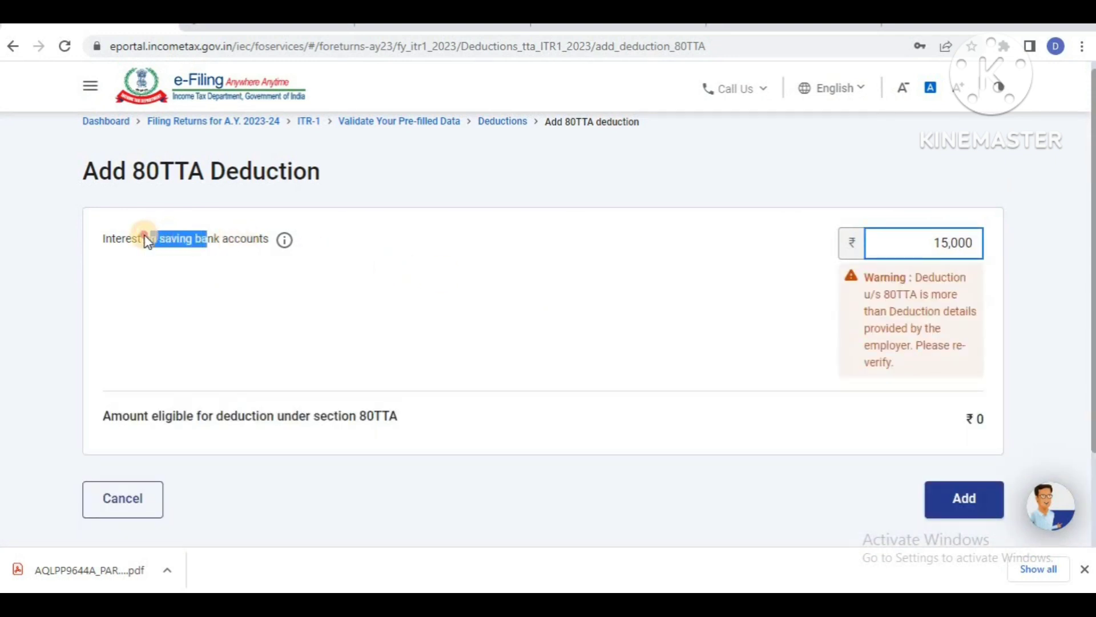
pyautogui.click(323, 274)
pyautogui.click(962, 498)
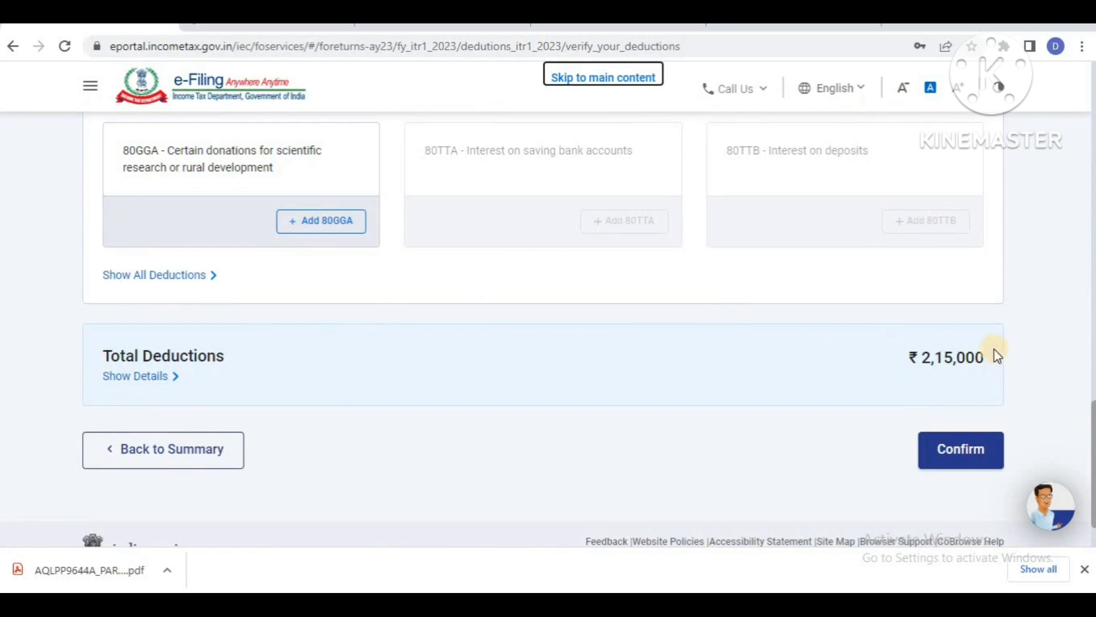
# Confirm the Total Deductions section, and review and confirm the Tax Paid details
pyautogui.click(961, 450)
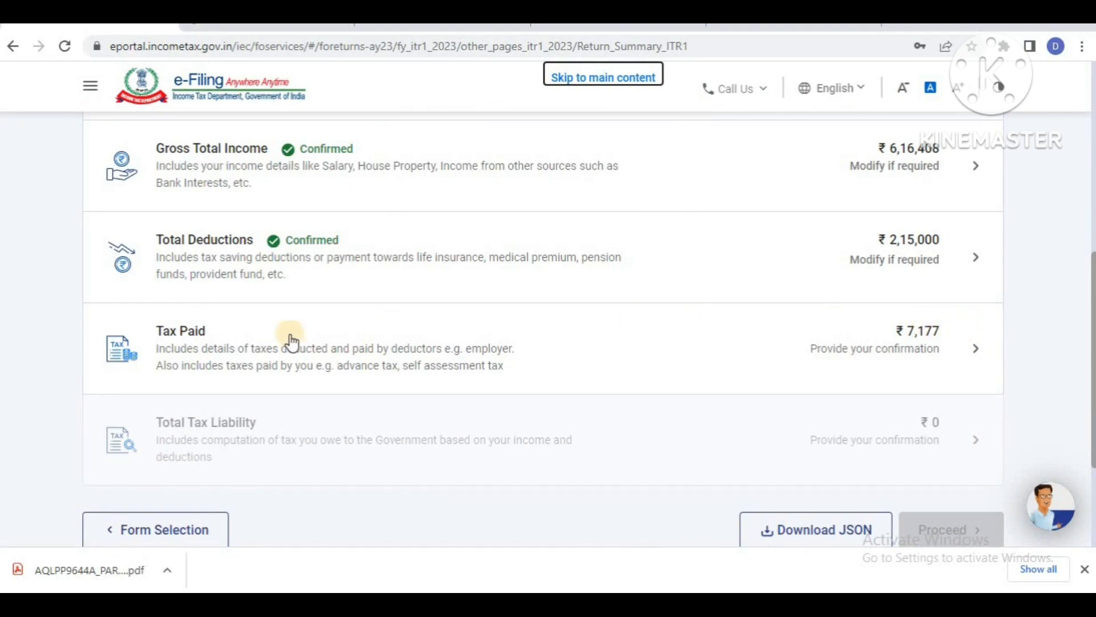
pyautogui.click(186, 341)
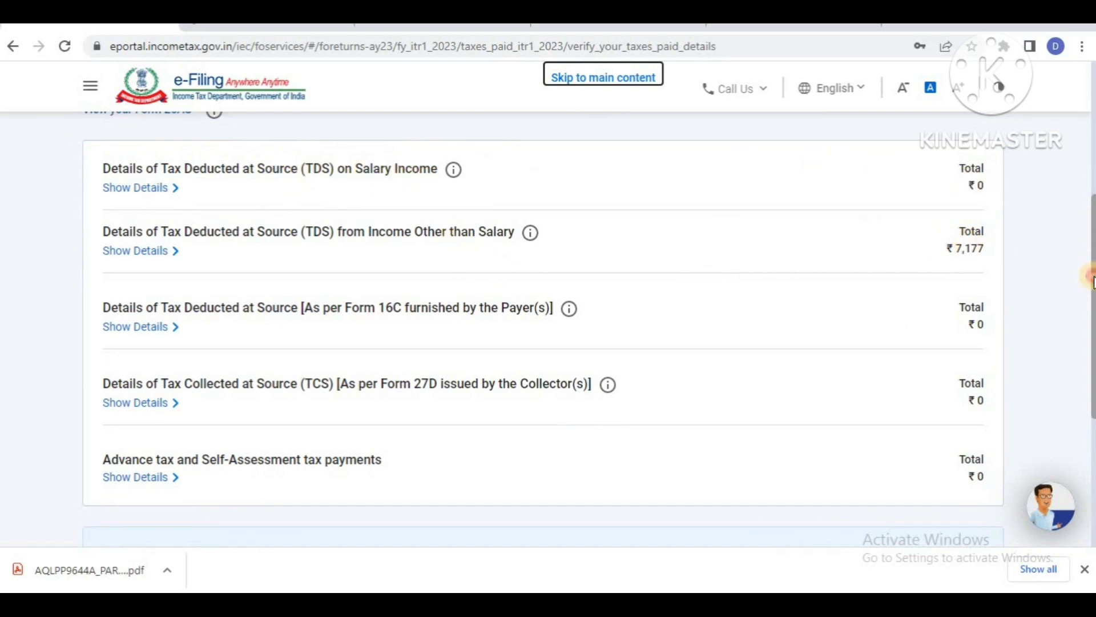
pyautogui.moveTo(1090, 277); pyautogui.dragTo(1085, 372)
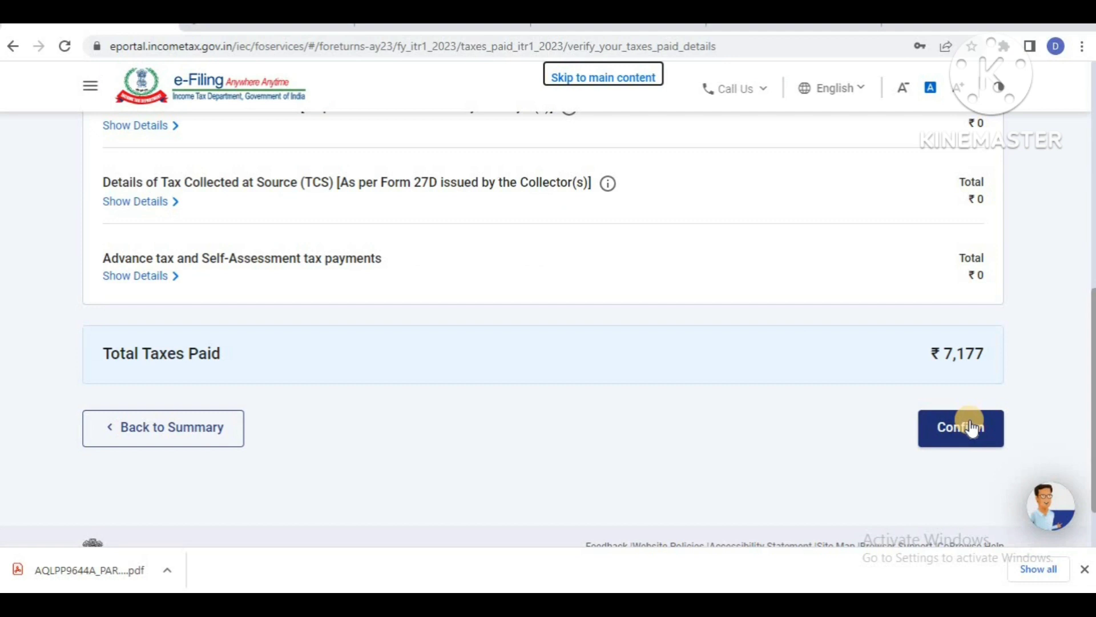
pyautogui.click(972, 429)
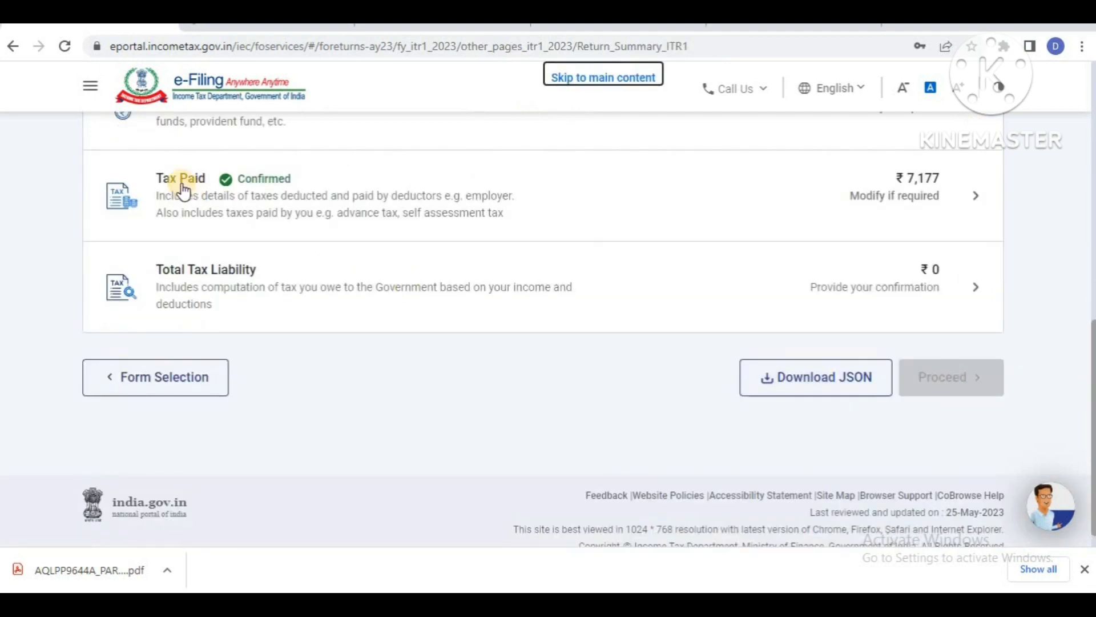
# Review the income and tax computation under Total Tax Liability and confirm the section
pyautogui.click(178, 273)
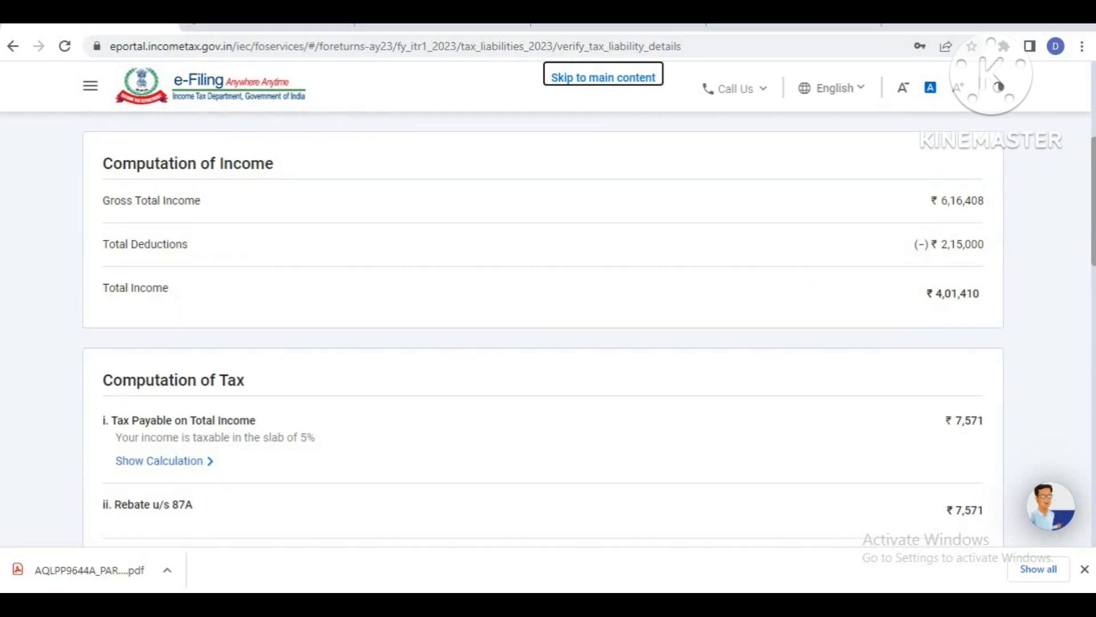
pyautogui.scroll(-1, 1036, 211)
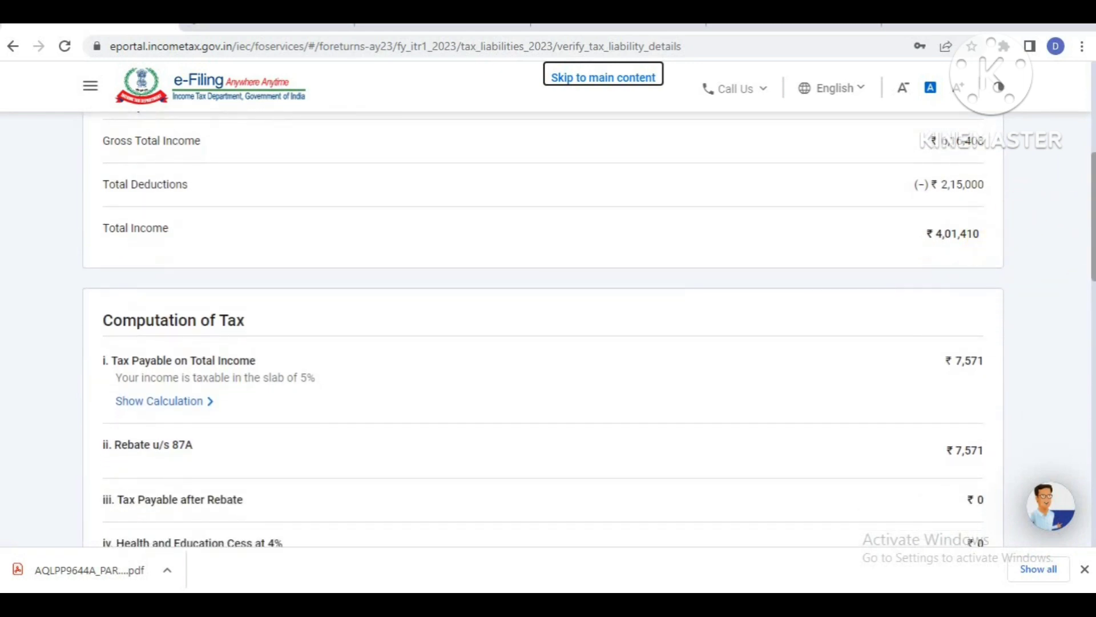
pyautogui.scroll(-8, 543, 331)
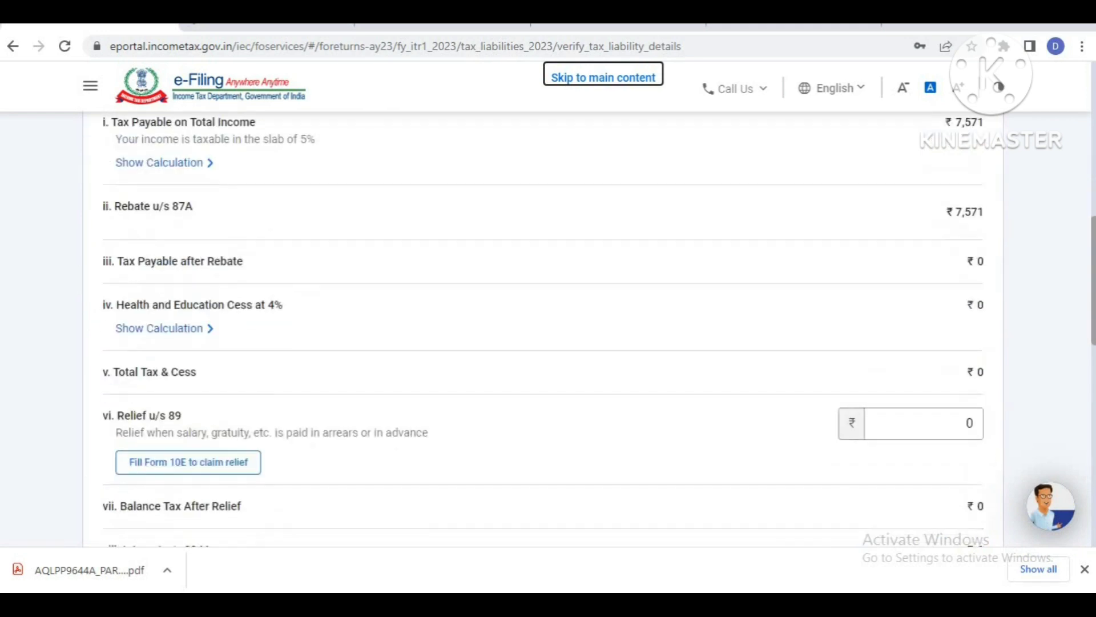
pyautogui.scroll(-6, 1089, 434)
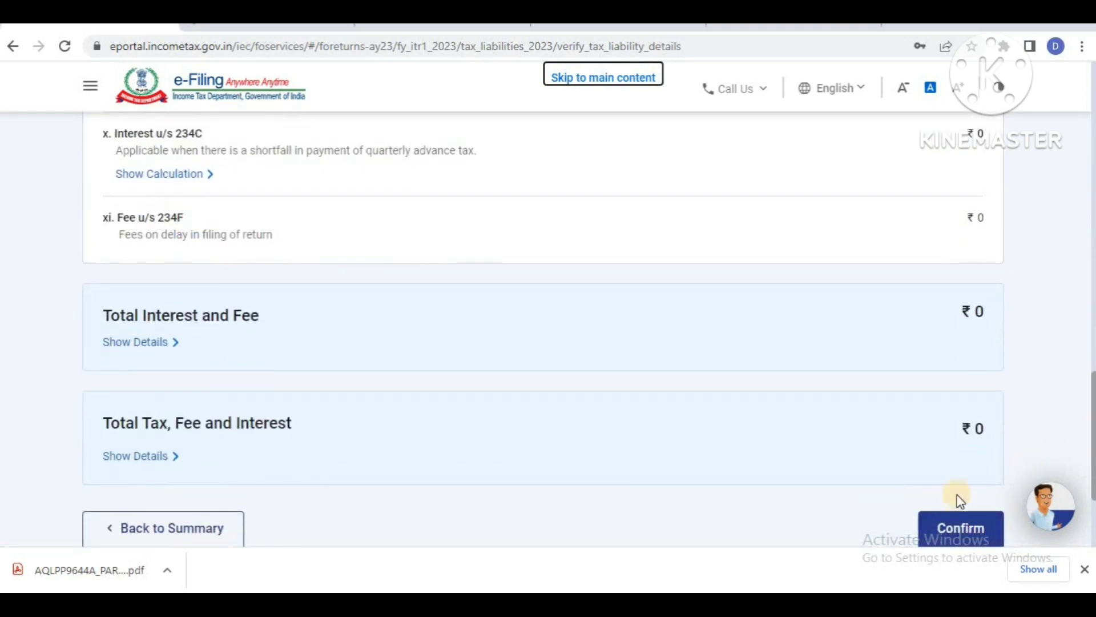
pyautogui.click(932, 521)
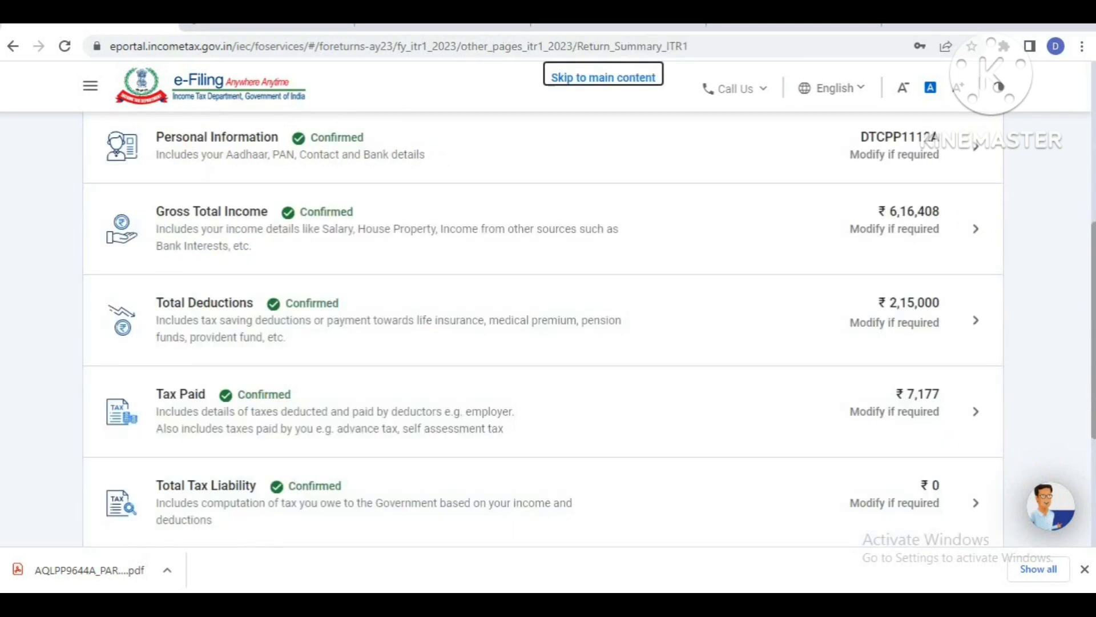
# Proceed from the confirmed return summary through the tax payable calculation and the TRP details page to the ITR-1 preview
pyautogui.scroll(-2, 952, 551)
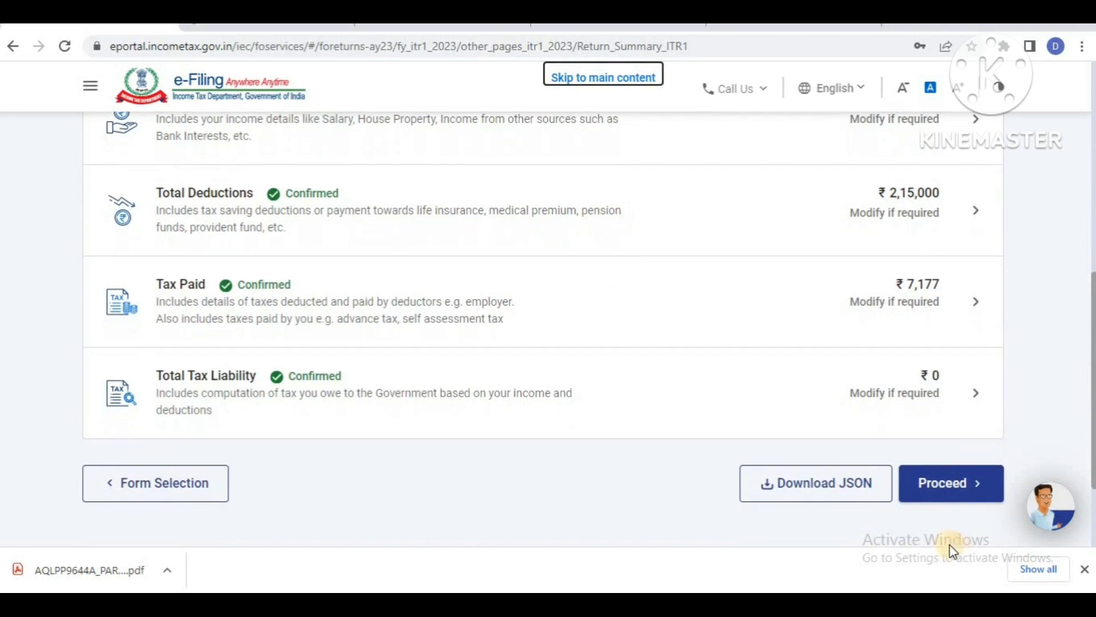
pyautogui.click(948, 468)
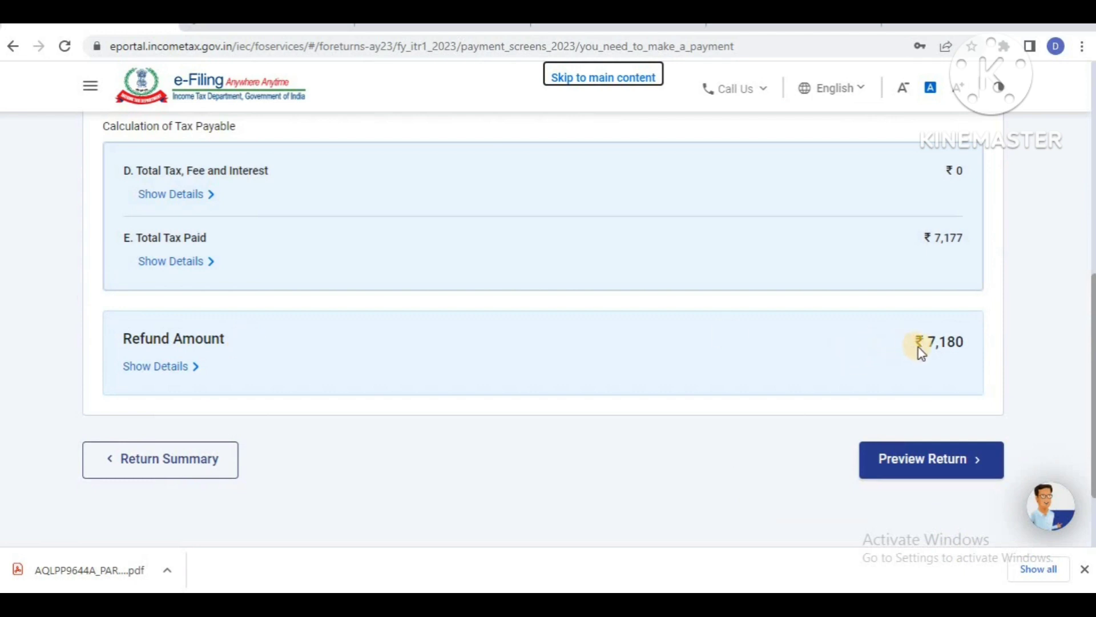
pyautogui.click(907, 467)
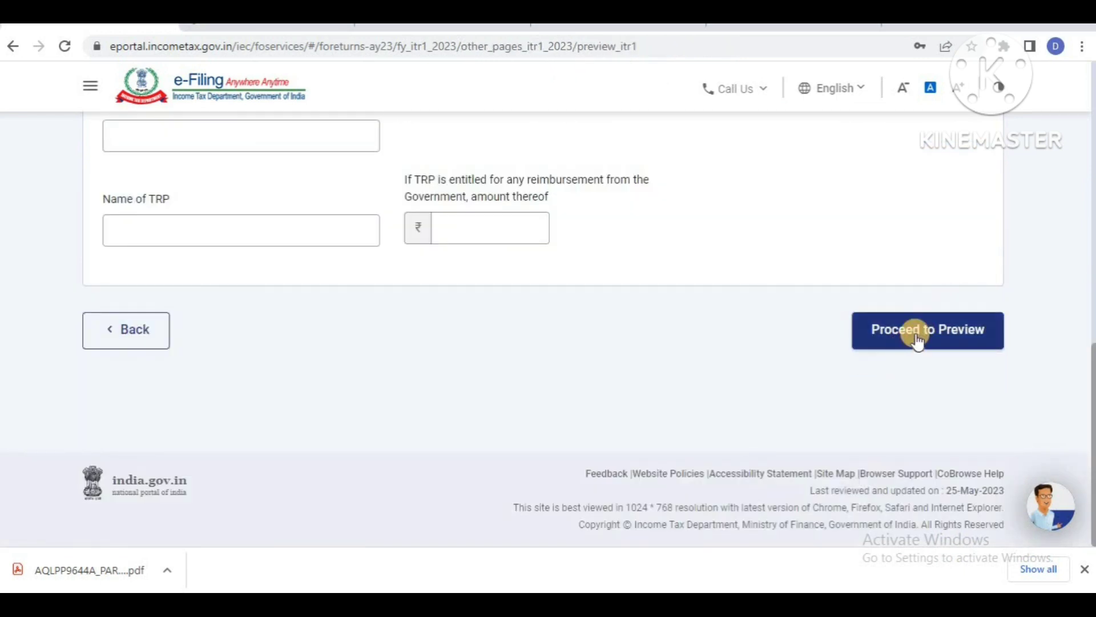
pyautogui.click(916, 337)
# Review the previewed return from gross total income and deductions through to the TRP details, and proceed to validation
pyautogui.scroll(-1, 1090, 160)
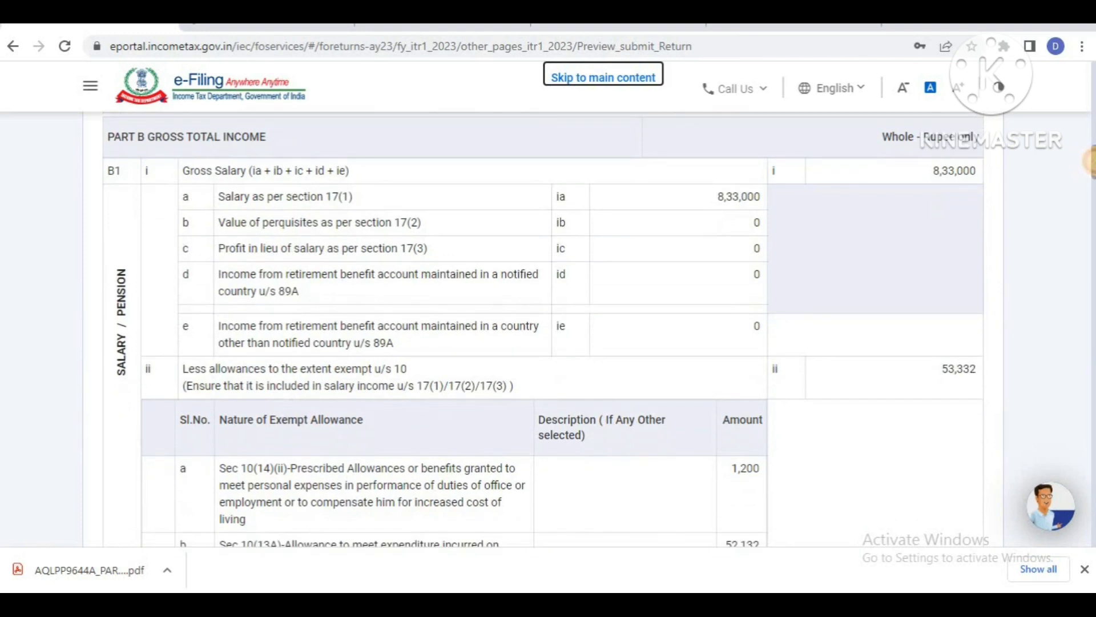
pyautogui.scroll(-1, 1090, 160)
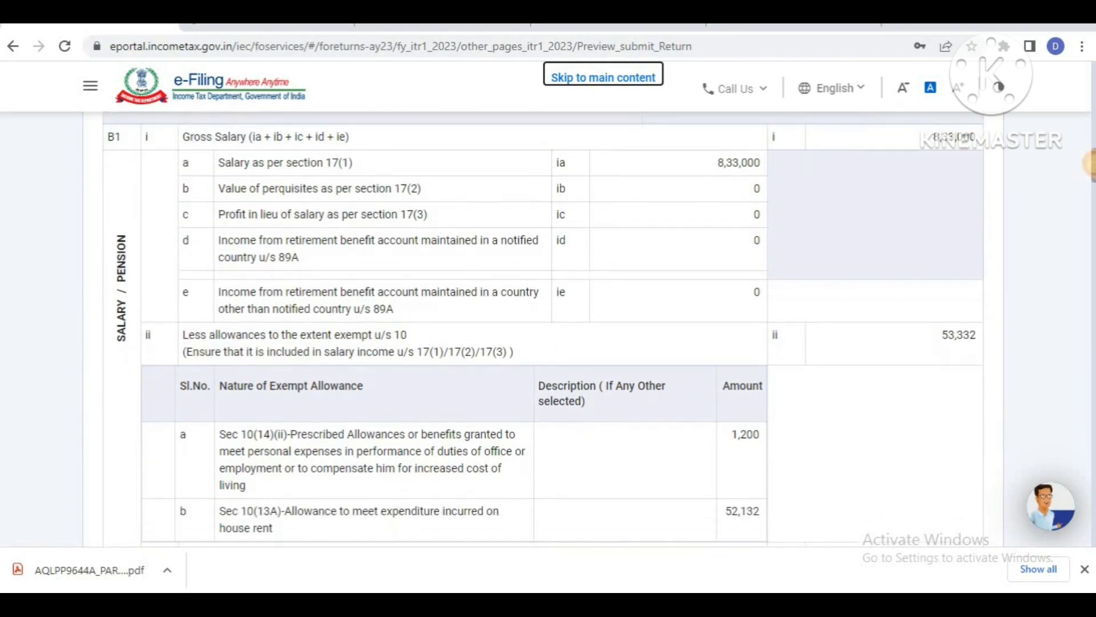
pyautogui.scroll(-2, 1091, 163)
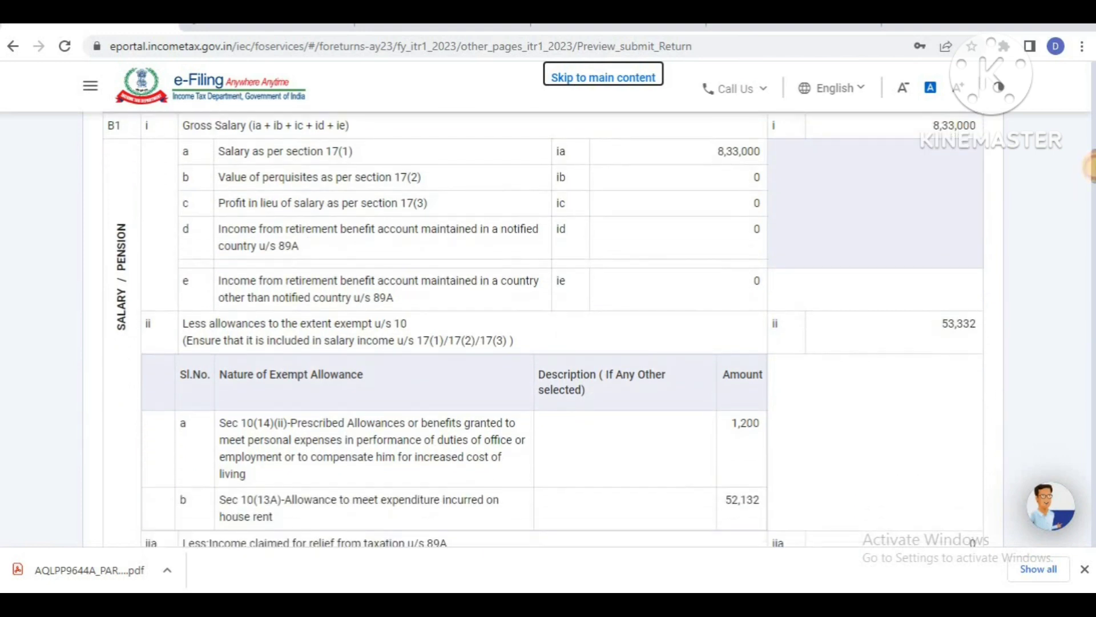
pyautogui.moveTo(1090, 172); pyautogui.dragTo(1090, 256)
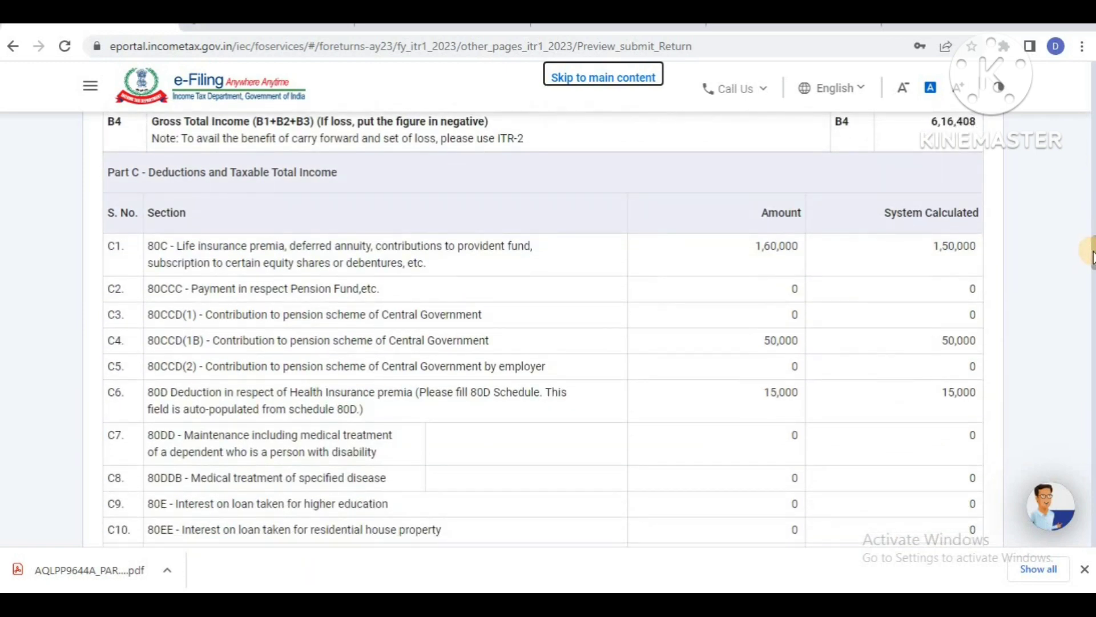
pyautogui.moveTo(1092, 256); pyautogui.dragTo(1092, 279)
pyautogui.moveTo(1092, 283); pyautogui.dragTo(1091, 341)
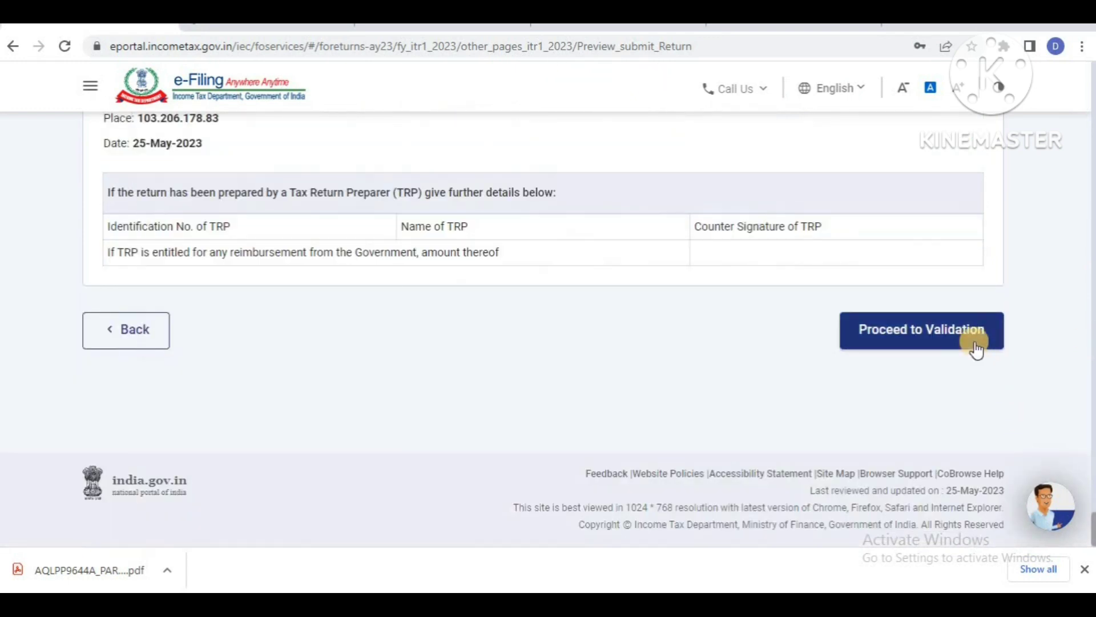
pyautogui.click(976, 345)
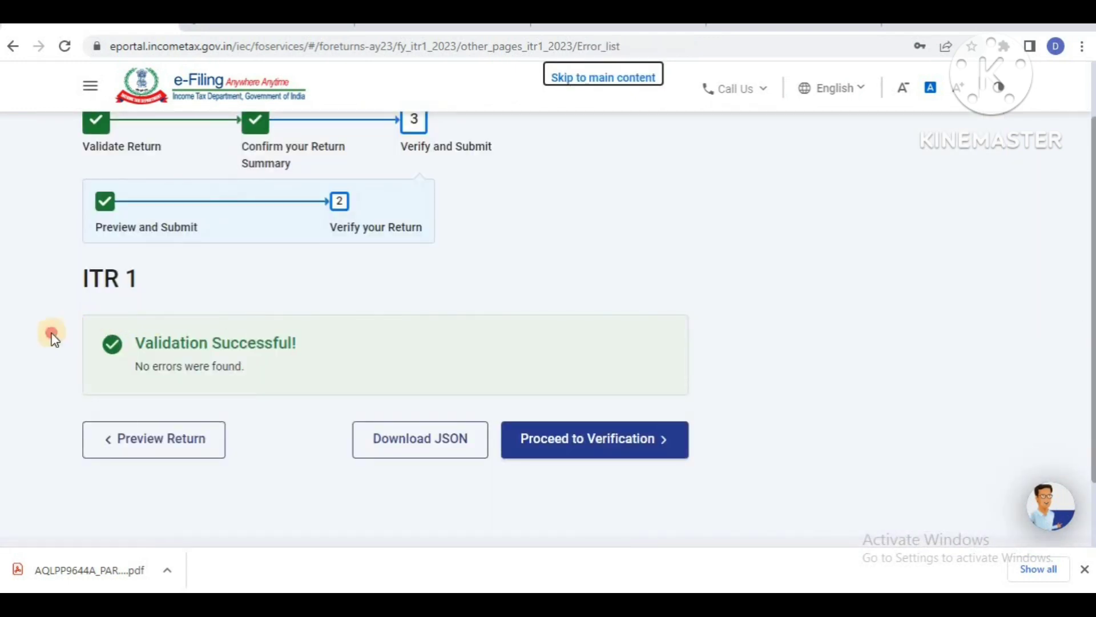
# Check the validation result, then proceed to verification with e-Verify Now as the method
pyautogui.moveTo(52, 337); pyautogui.dragTo(311, 362)
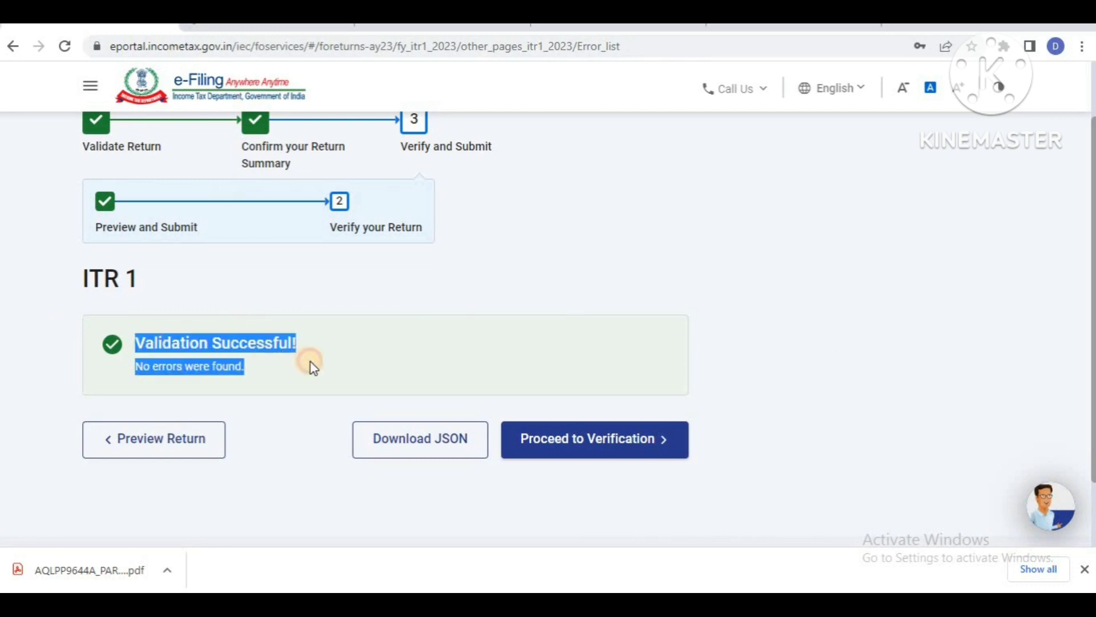
pyautogui.click(581, 296)
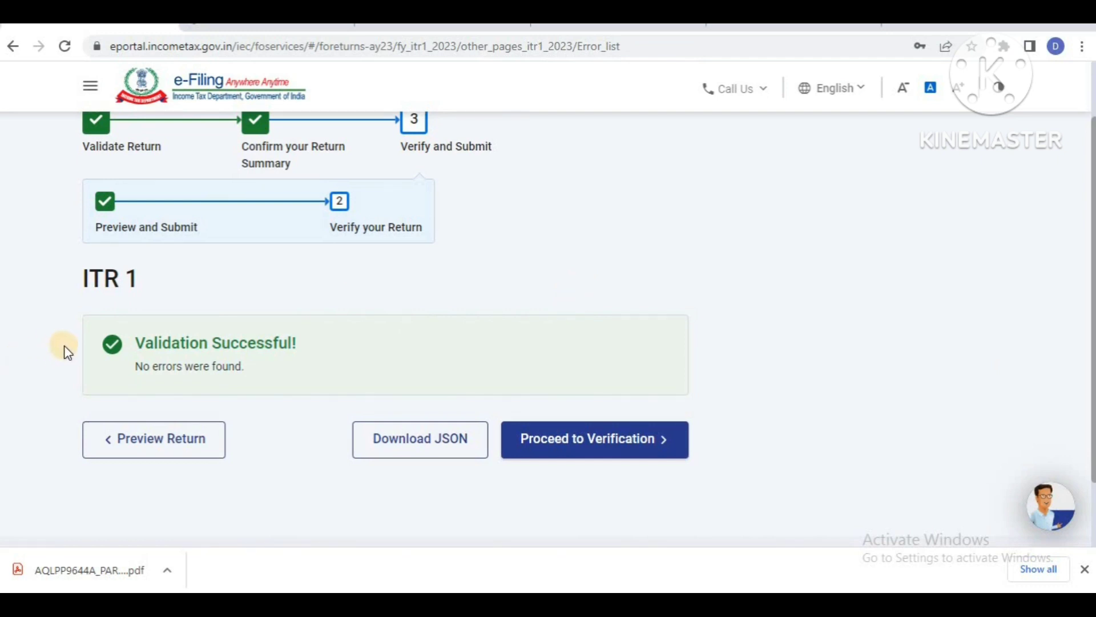
pyautogui.moveTo(64, 348); pyautogui.dragTo(321, 362)
pyautogui.click(474, 289)
pyautogui.click(617, 451)
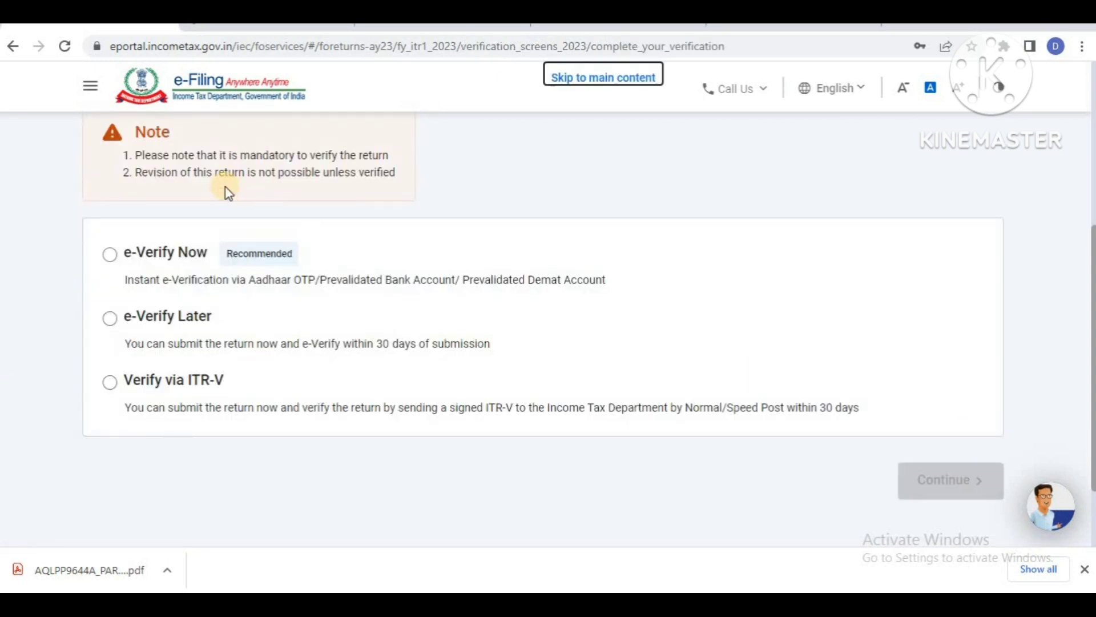
pyautogui.click(111, 255)
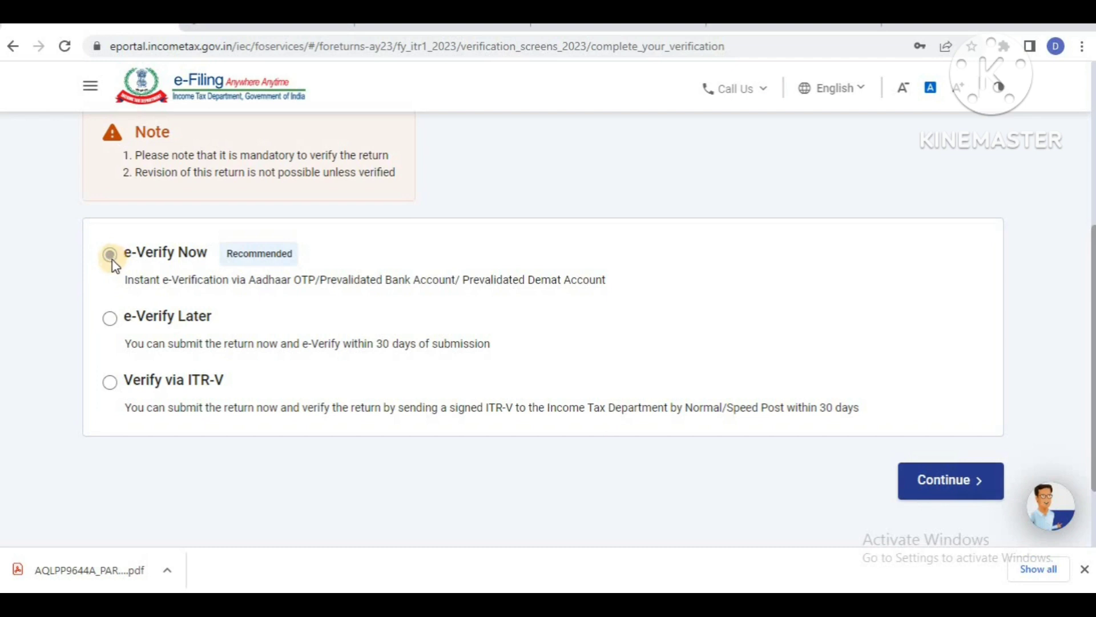
pyautogui.click(110, 319)
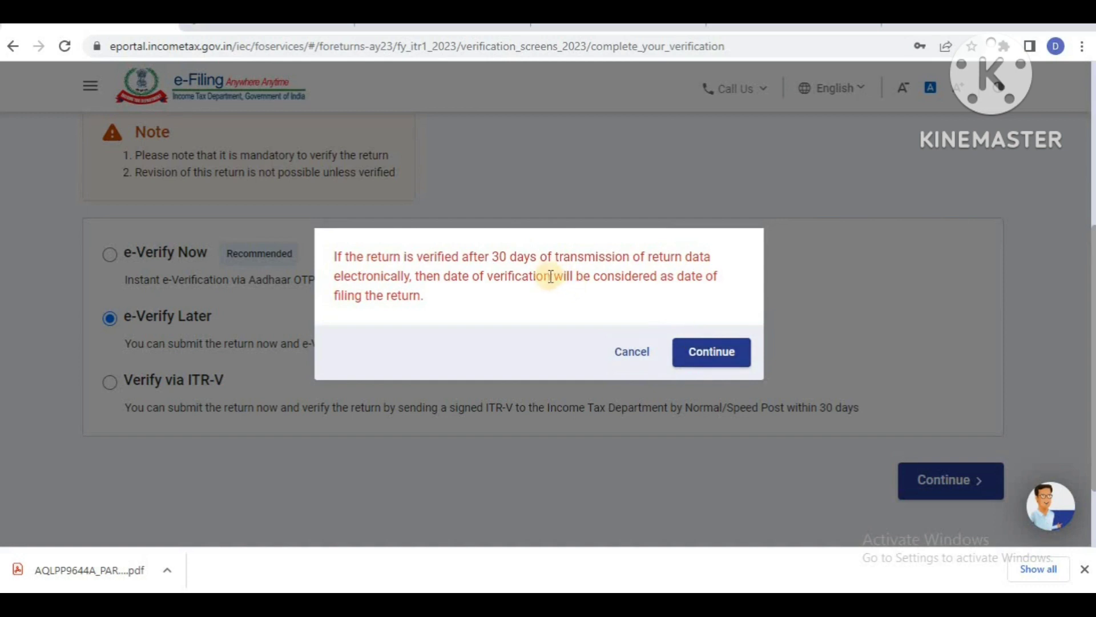
pyautogui.moveTo(490, 257); pyautogui.dragTo(530, 257)
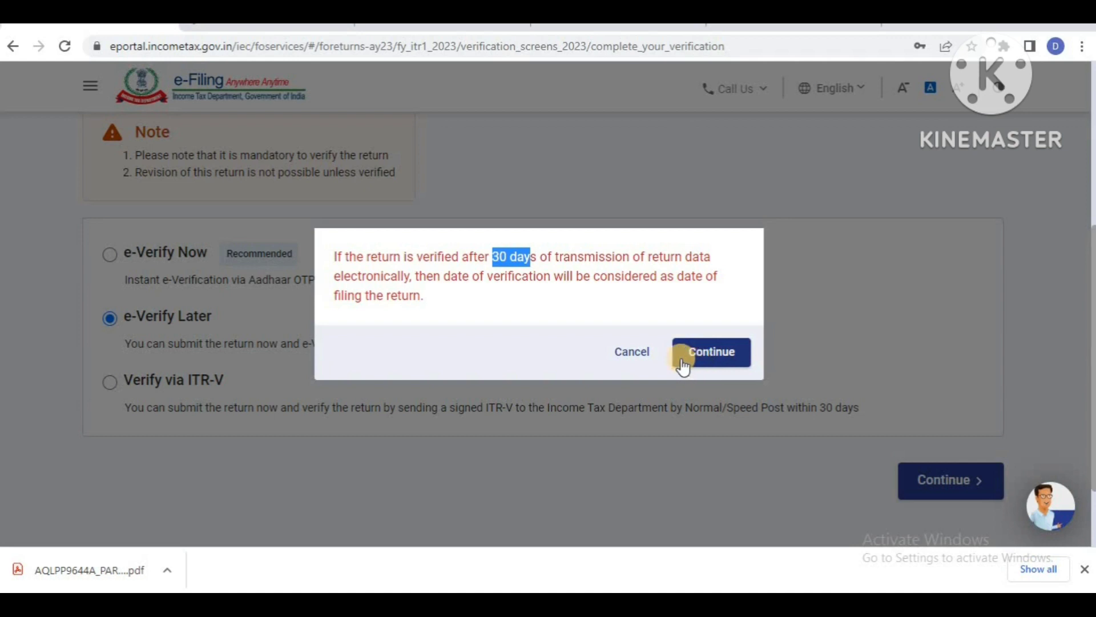
pyautogui.click(641, 354)
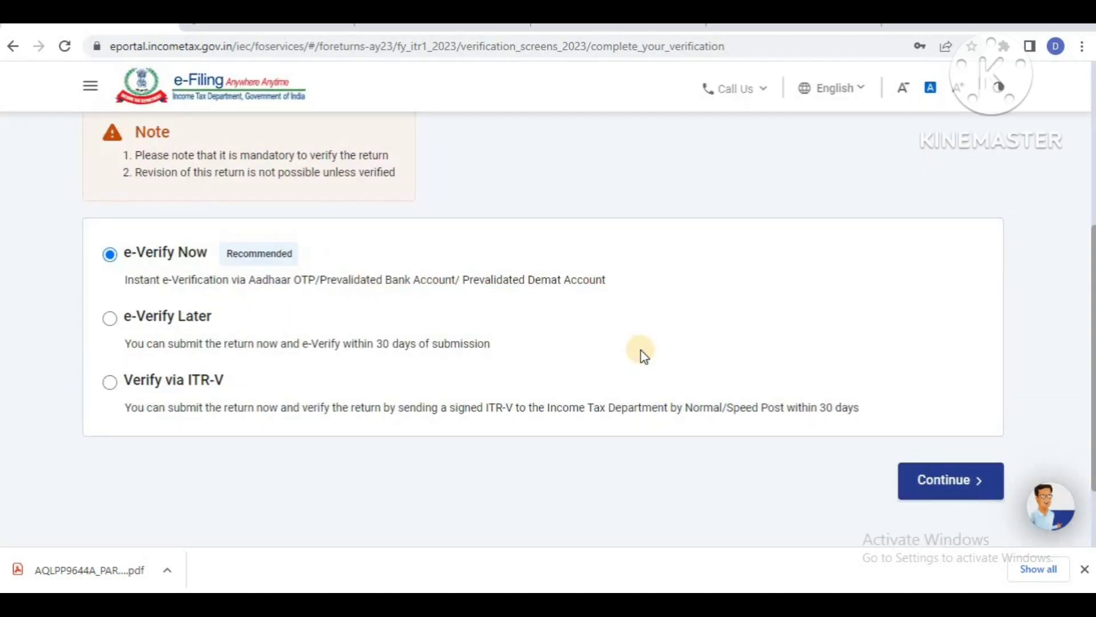
pyautogui.scroll(1, 640, 354)
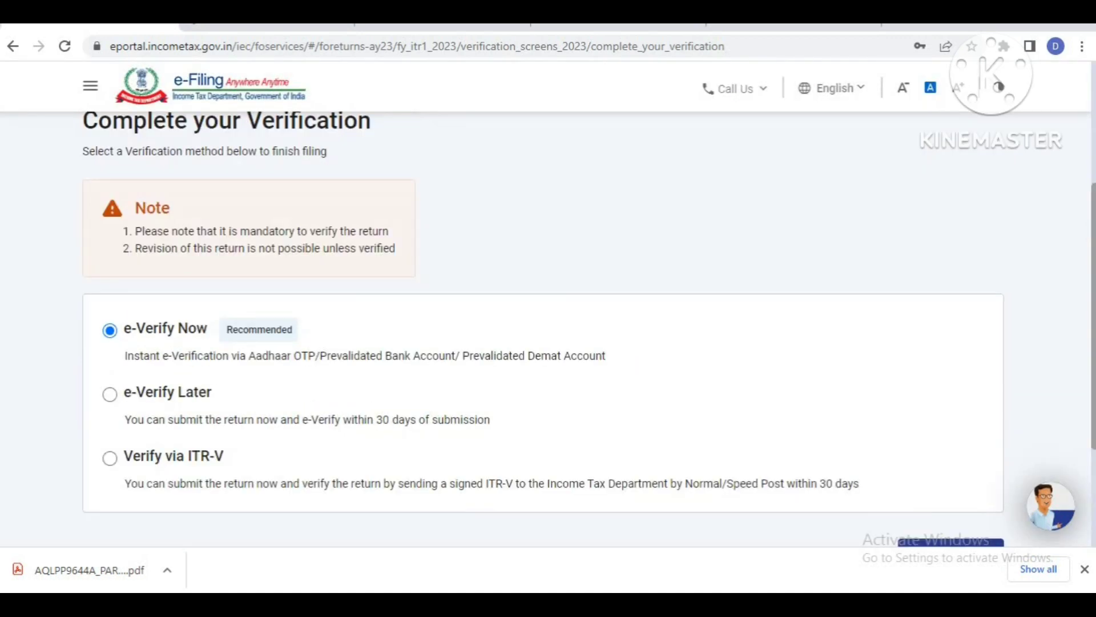